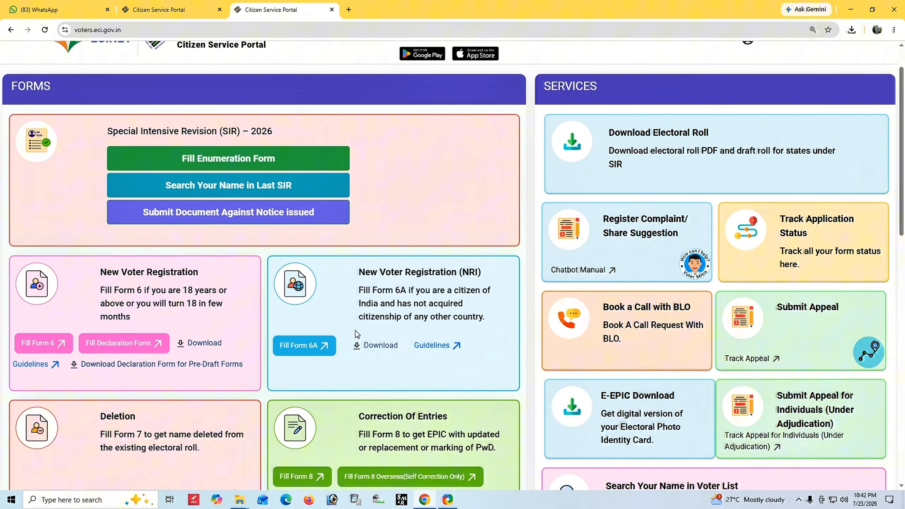
View the account menu options of the signed-in voter portal profile, then dismiss the menu
scroll(357, 335, "up", 2)
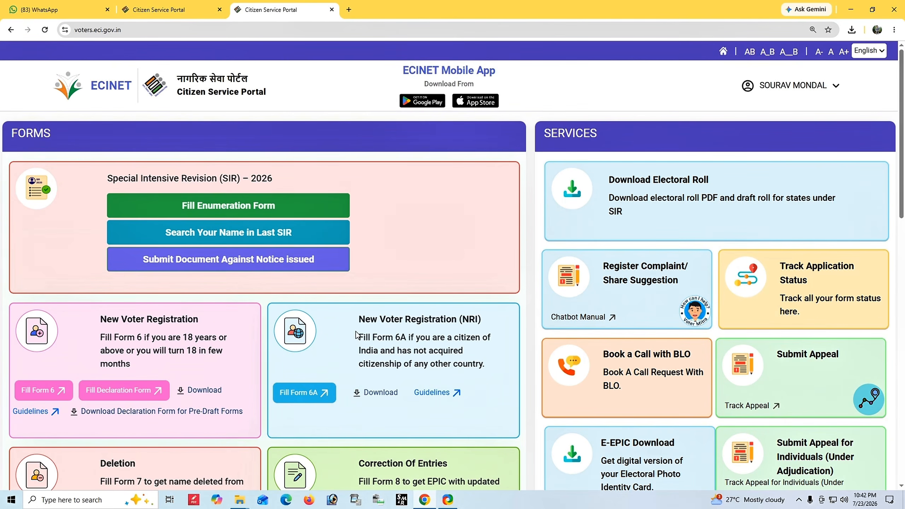
left_click(735, 100)
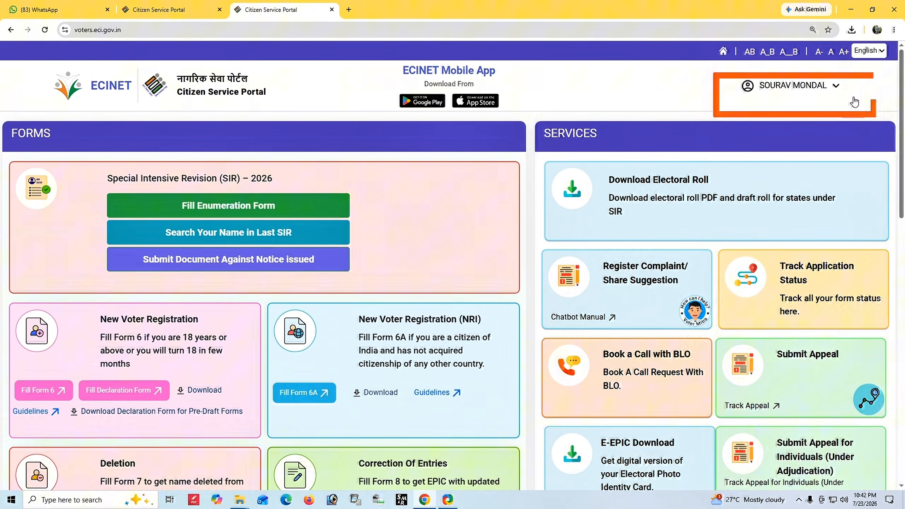
mouse_move(853, 98)
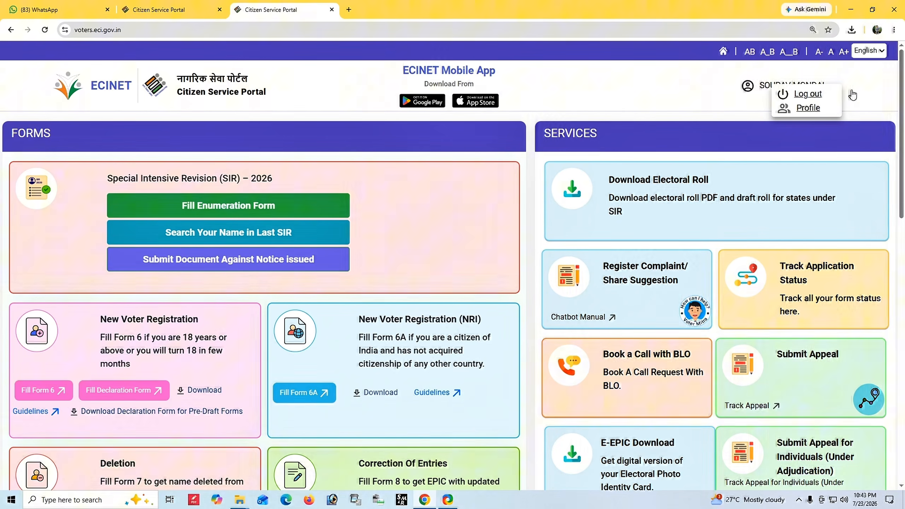
left_click(718, 95)
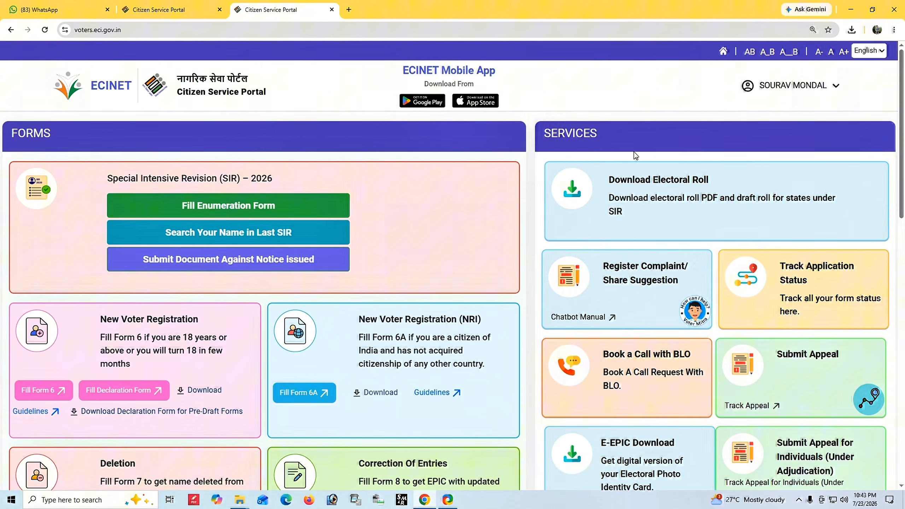
Open Form 6 for New Voter Registration and review its list of form sections
scroll(584, 178, "down", 5)
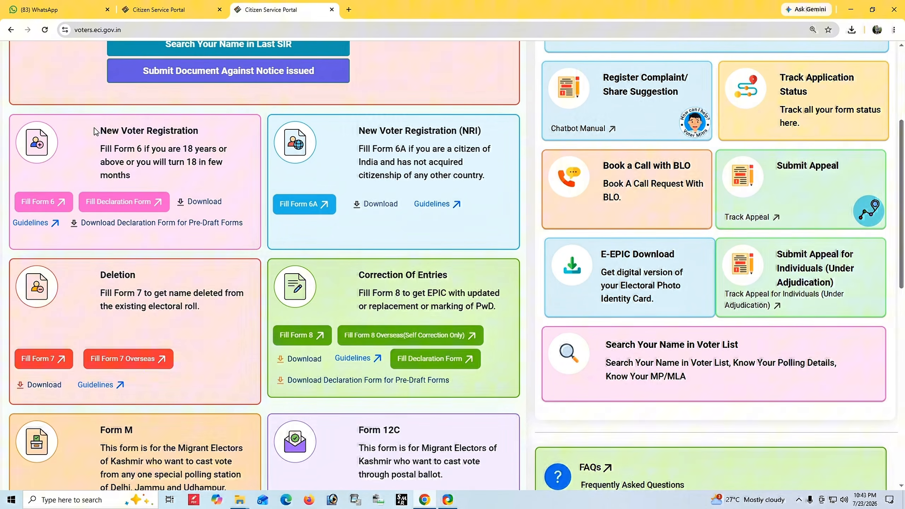
left_click_drag(95, 128, 212, 129)
left_click(223, 173)
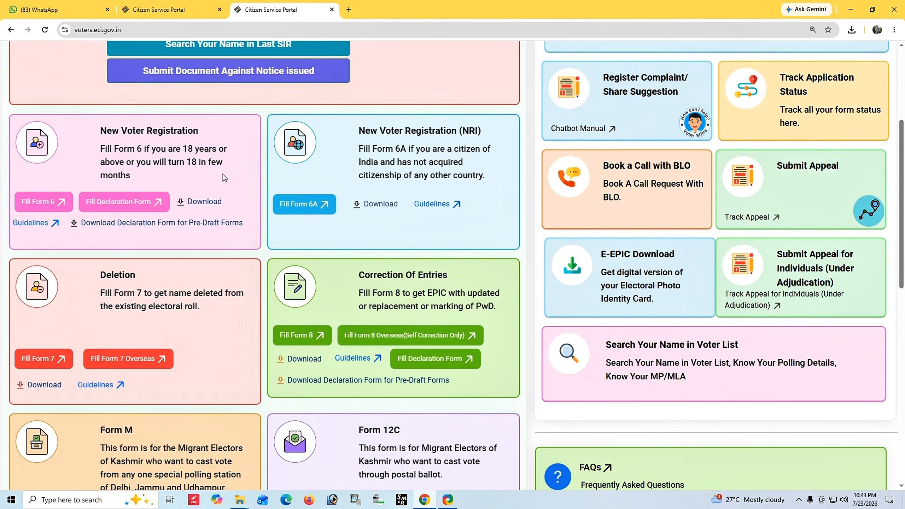
left_click(33, 202)
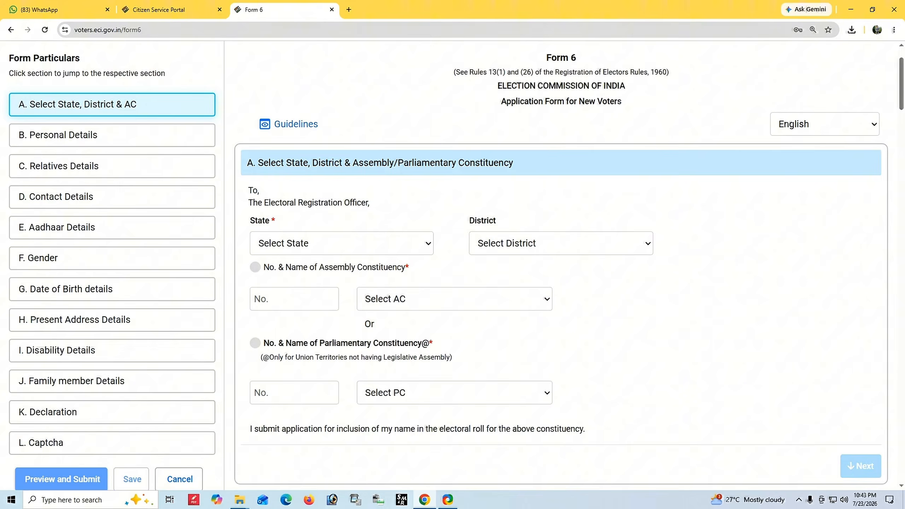
left_click_drag(8, 53, 152, 449)
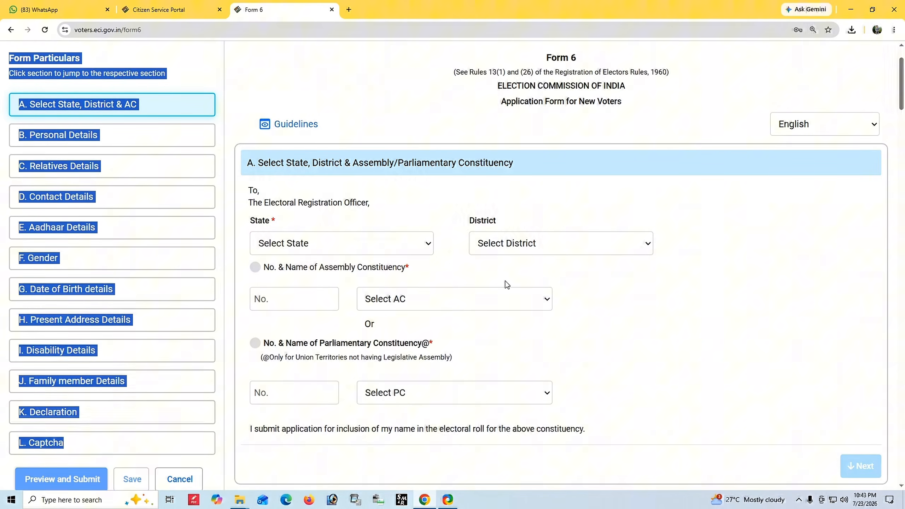
left_click(471, 195)
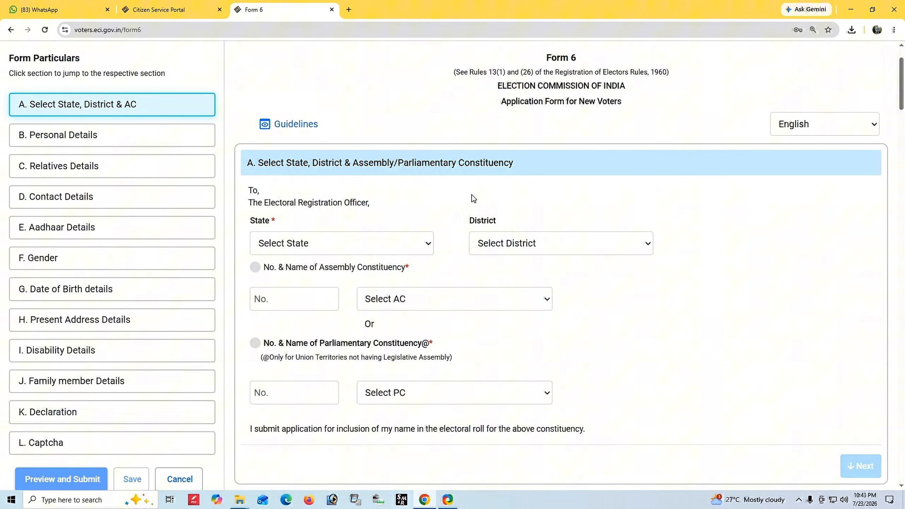
Set the state to West Bengal and the district to NADIA in the constituency section
scroll(469, 194, "down", 1)
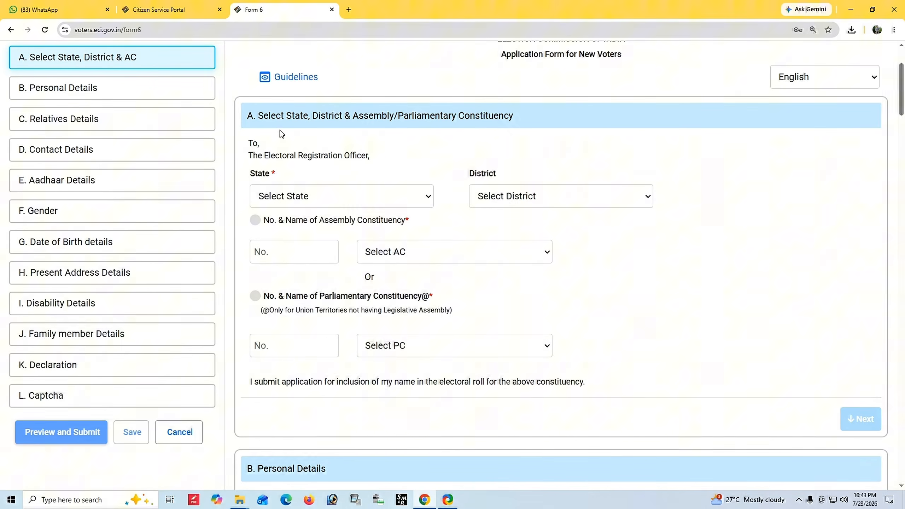
left_click(300, 200)
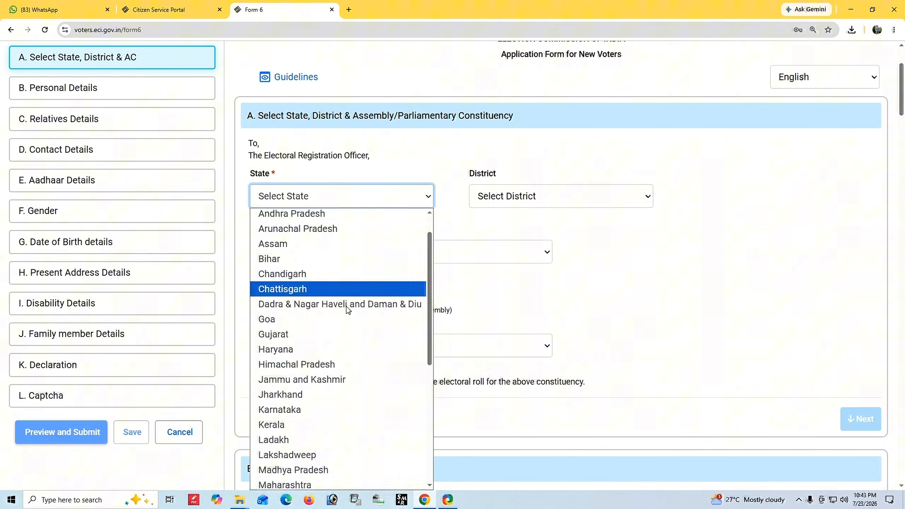
scroll(315, 369, "down", 5)
key("Escape")
left_click(322, 343)
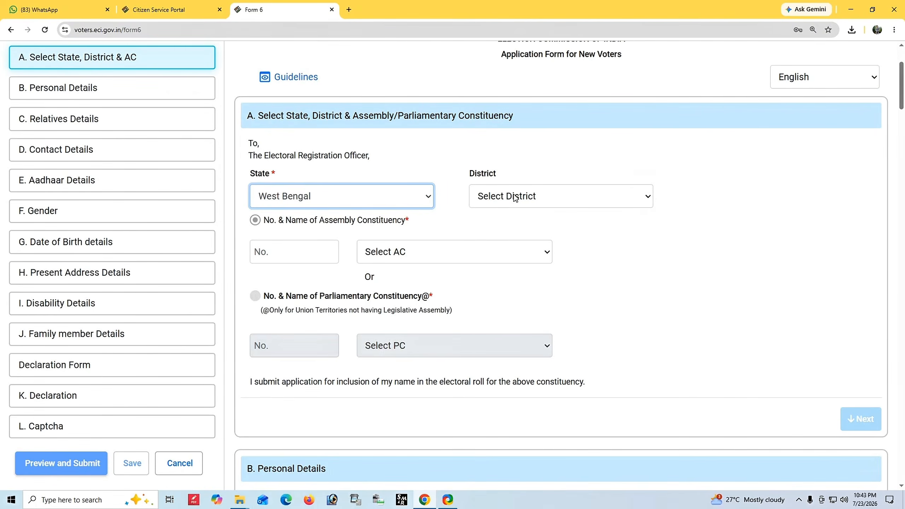
left_click(514, 195)
scroll(516, 314, "down", 2)
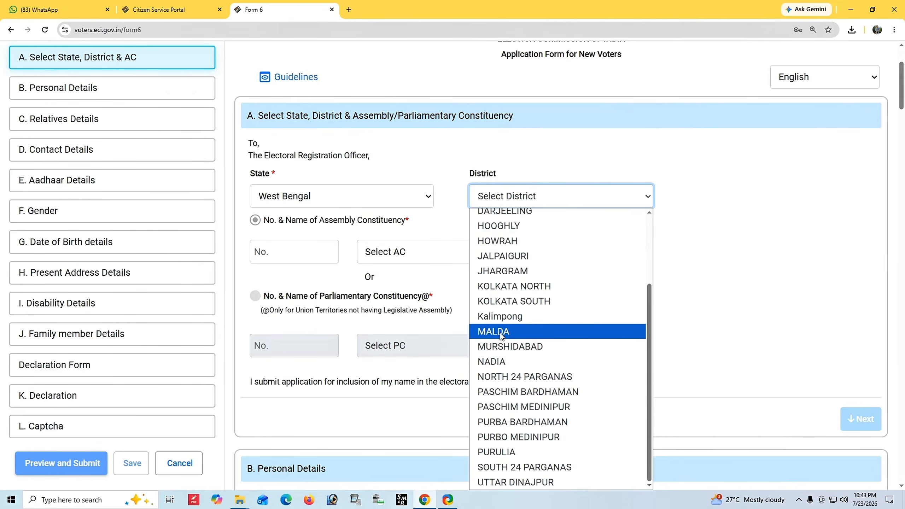
left_click(499, 362)
Choose Chapra as the assembly constituency and continue to the Personal Details section
left_click_drag(265, 226, 442, 222)
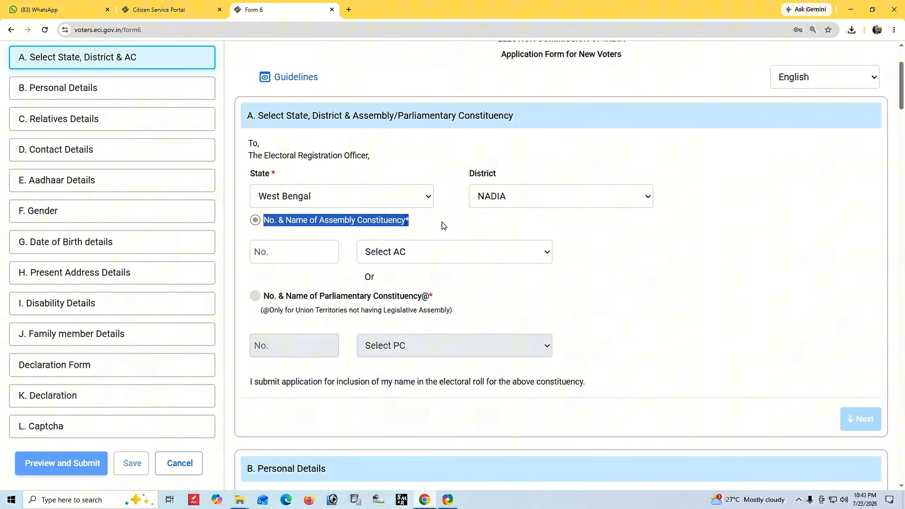
left_click(407, 254)
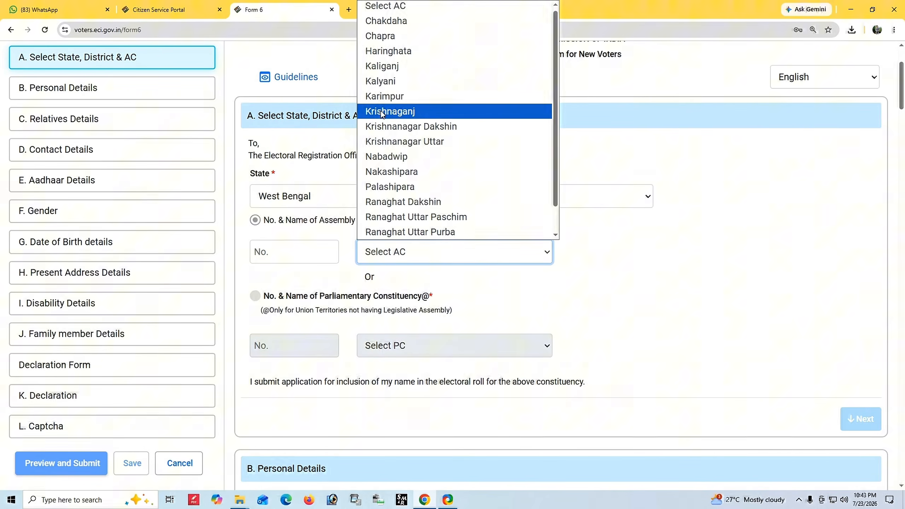
left_click(393, 40)
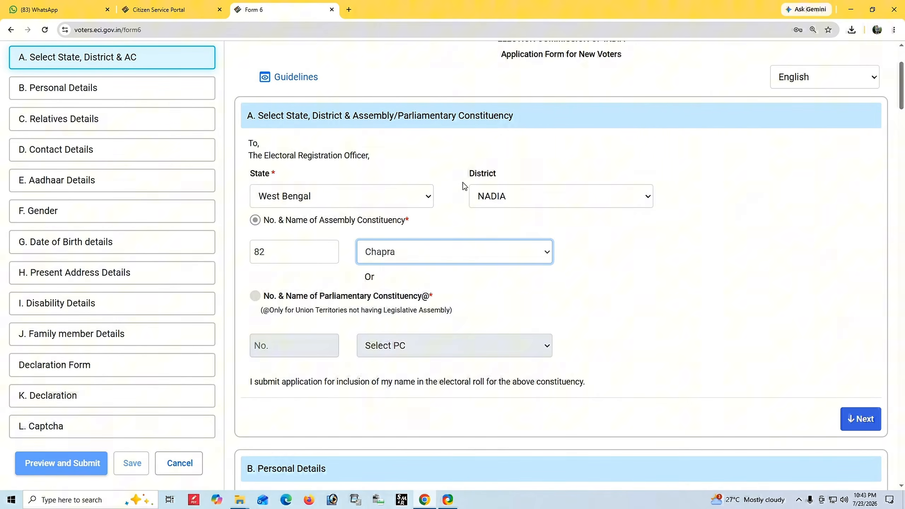
left_click(587, 294)
left_click(861, 420)
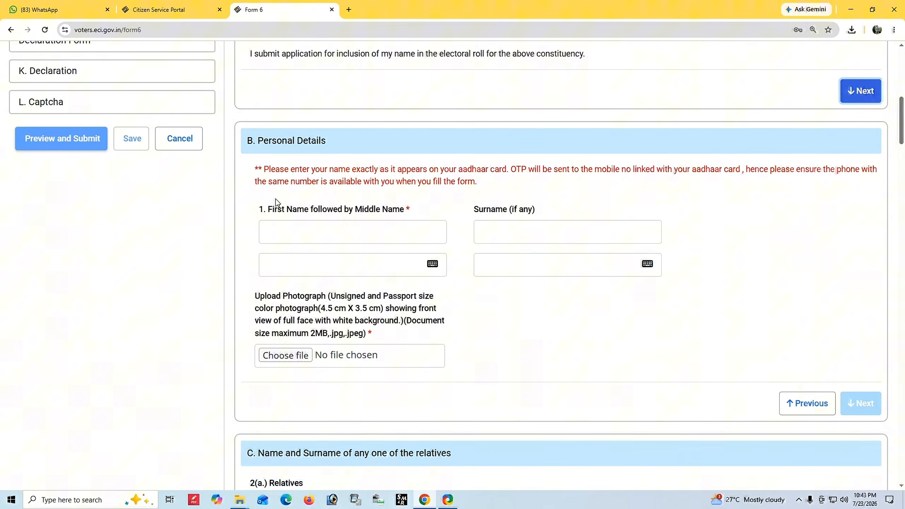
Read the Personal Details notice about matching the Aadhaar name and having the OTP-linked mobile number available
left_click_drag(258, 140, 338, 149)
left_click(348, 152)
left_click_drag(259, 168, 495, 186)
left_click(303, 189)
left_click(339, 225)
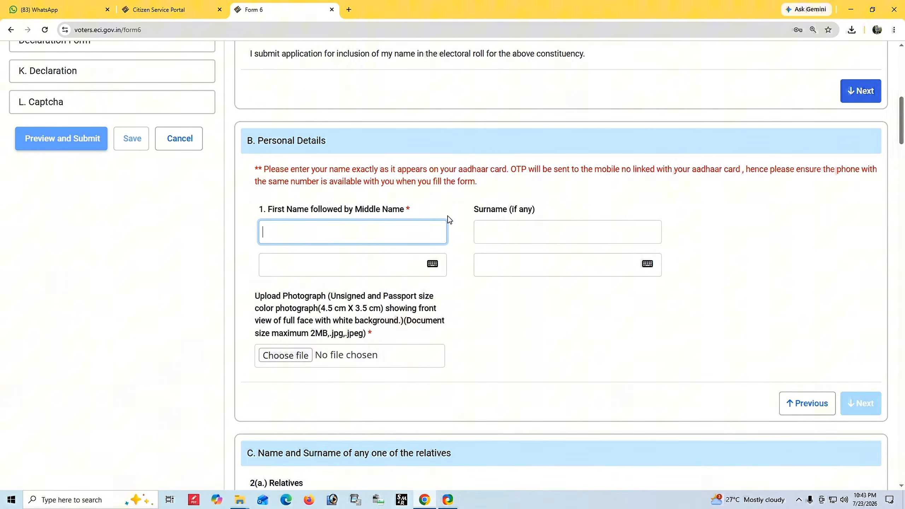
left_click_drag(513, 170, 580, 177)
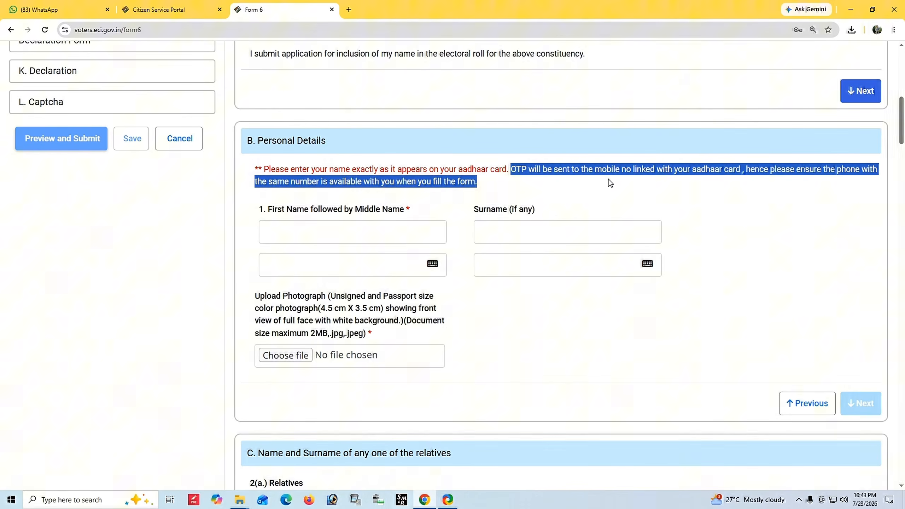
left_click(668, 185)
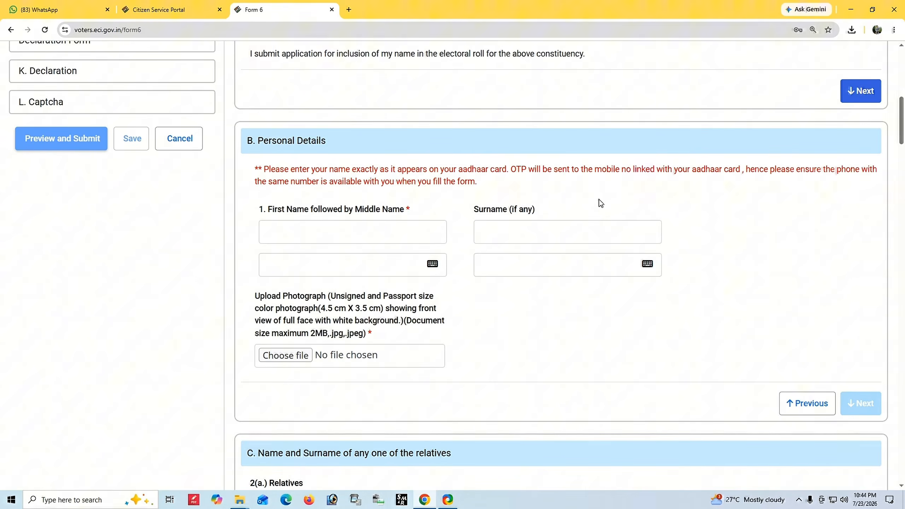
Enter the applicant's first name in English and select the suggested Bengali transliteration for it
left_click(369, 231)
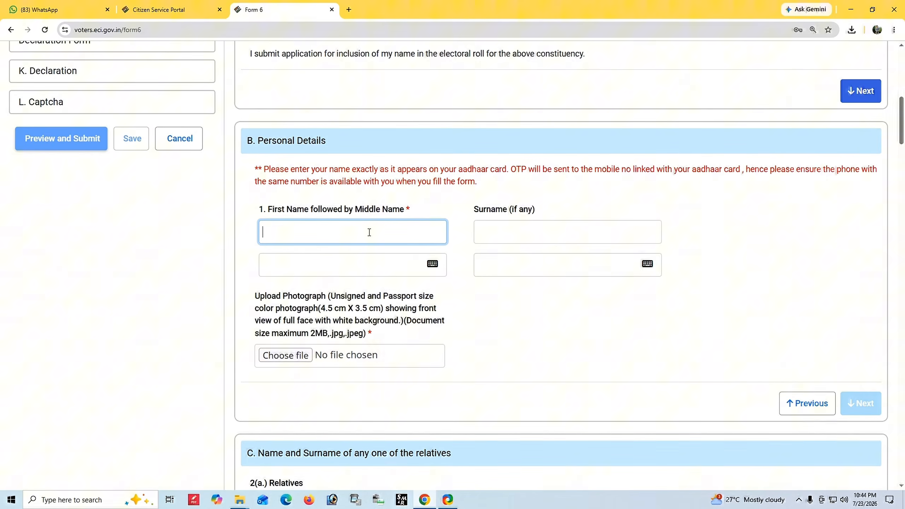
left_click(542, 306)
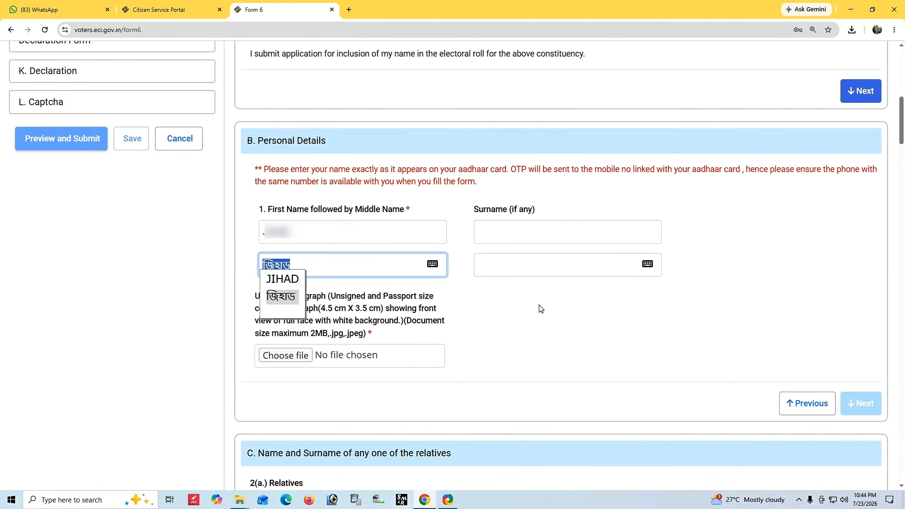
left_click(285, 299)
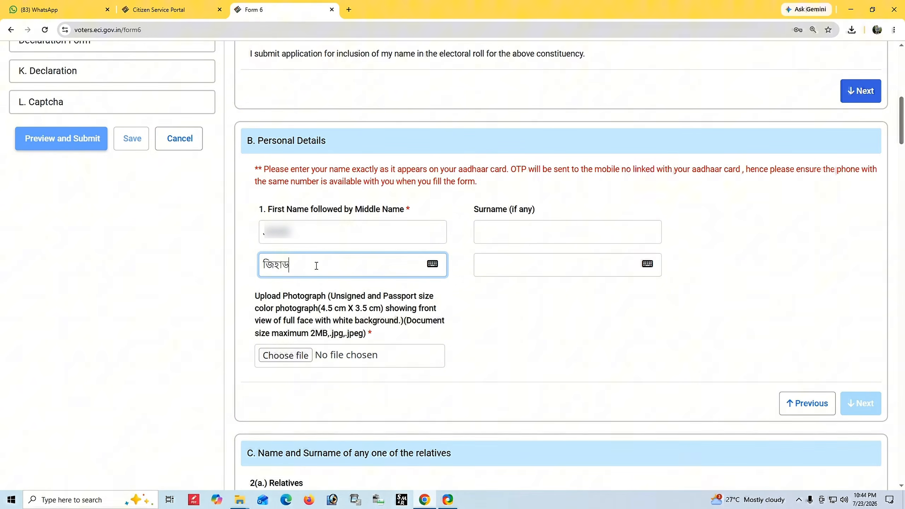
left_click(307, 233)
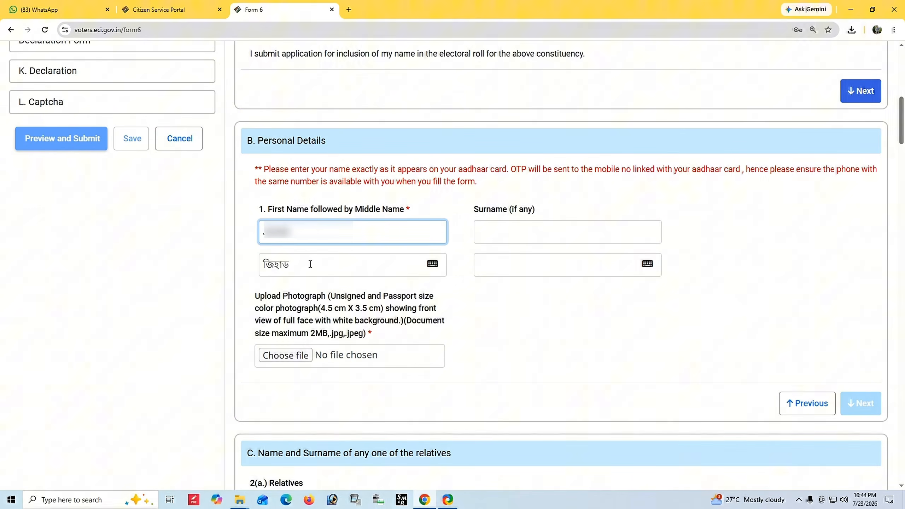
left_click(308, 263)
left_click(282, 296)
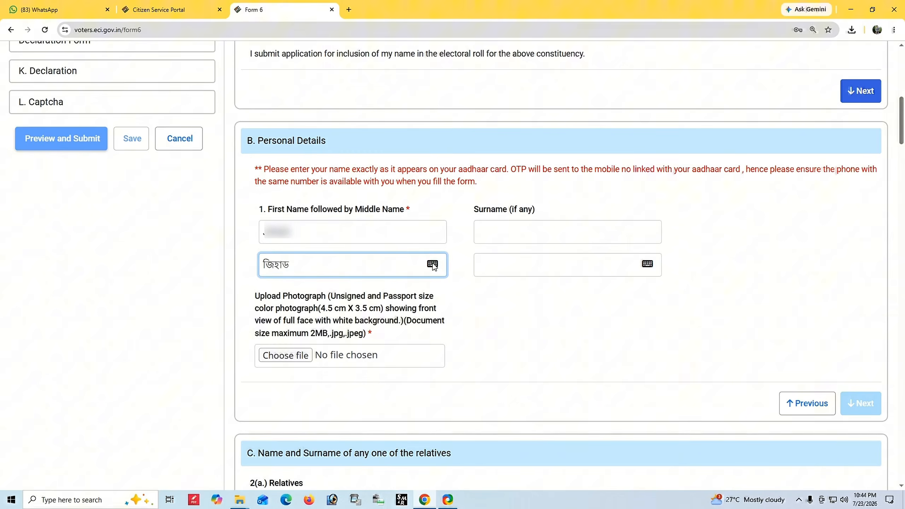
Correct the final letter of the Bengali first name to দ with the on-screen Inscript keyboard and close the keyboard
left_click(433, 264)
left_click_drag(466, 212, 641, 212)
left_click(335, 272)
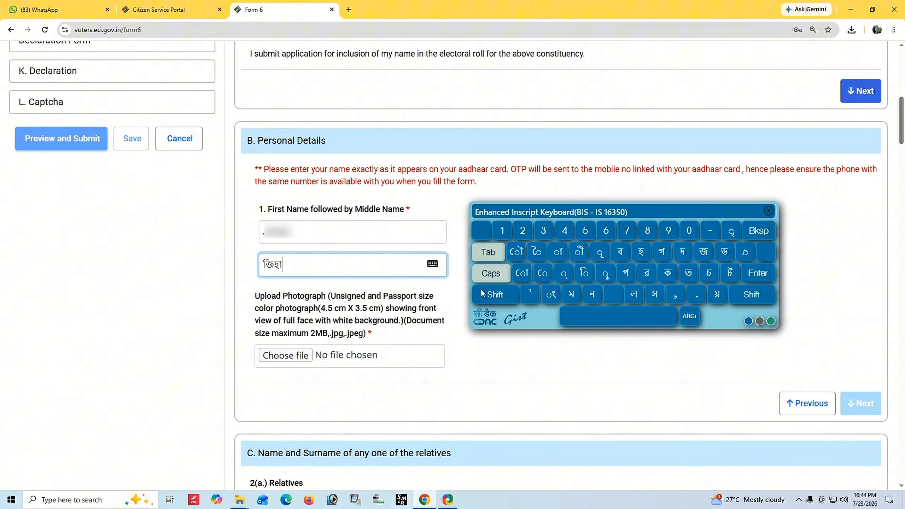
left_click(682, 251)
left_click(768, 211)
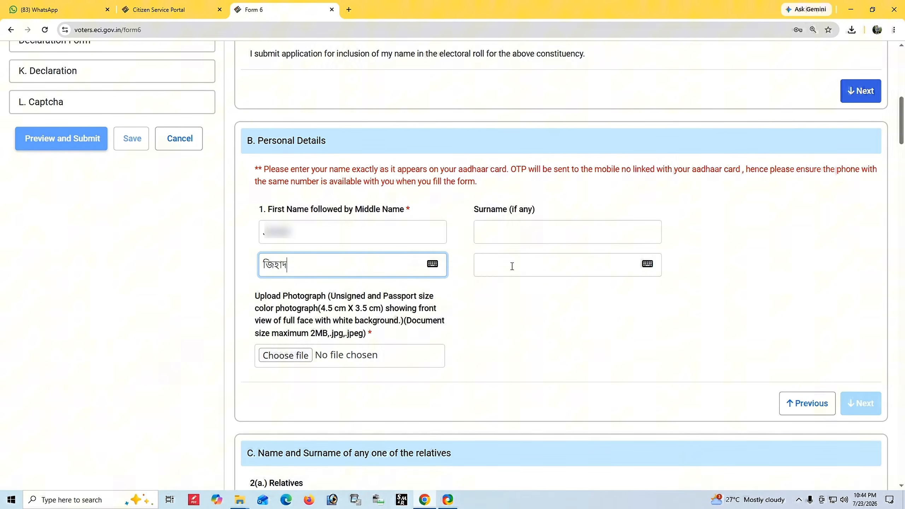
Enter the applicant's surname in English and select the matching Bengali spelling from the suggestions
left_click(502, 237)
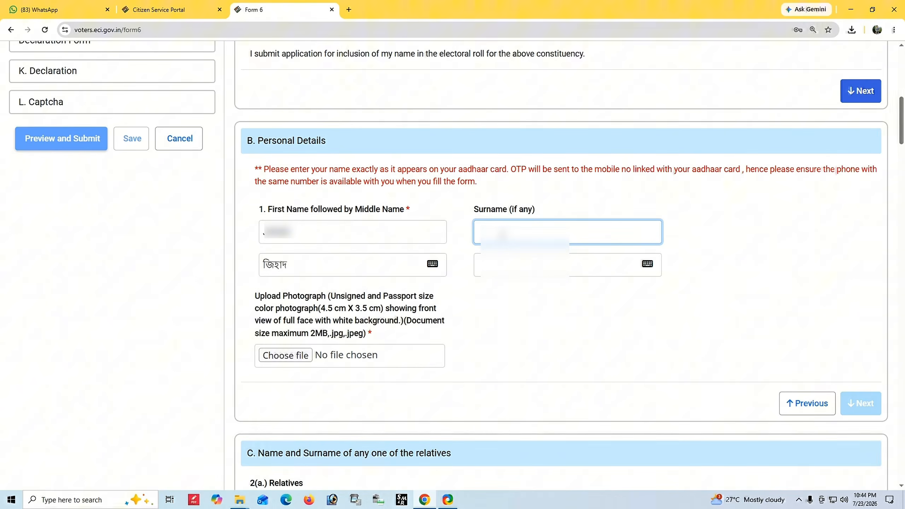
type("M")
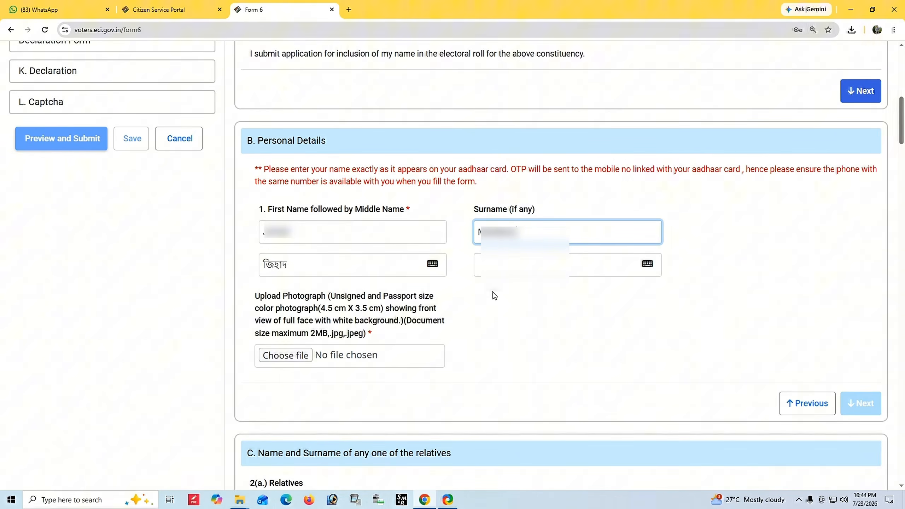
key("Tab")
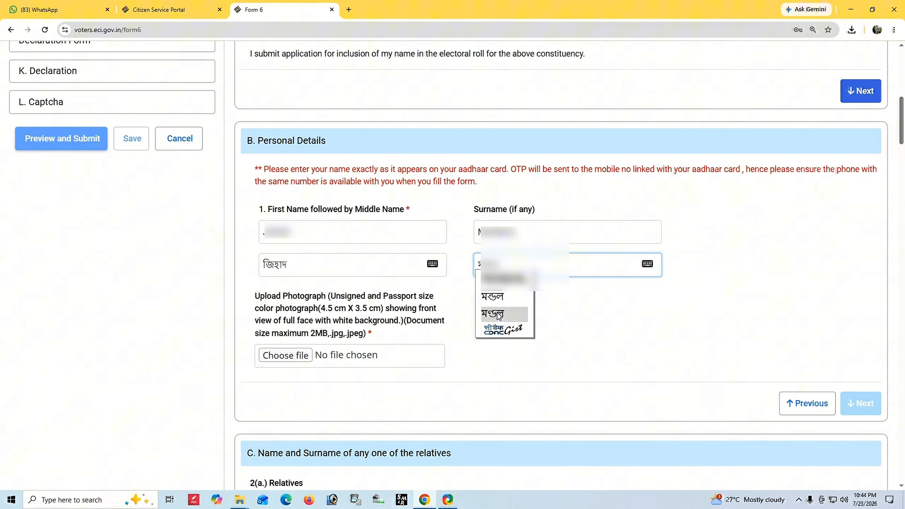
left_click(505, 315)
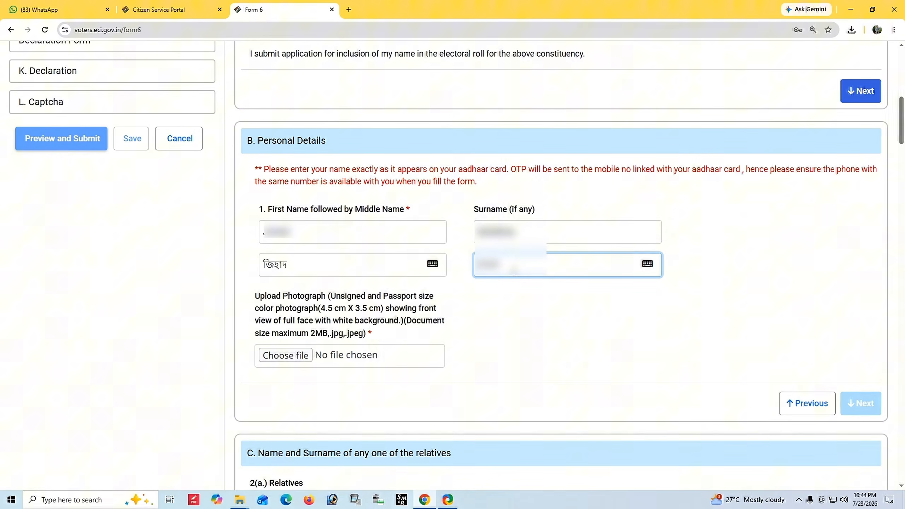
Examine the standard, Shift and AltGr character layers of the Bengali on-screen keyboard for the surname field and close it
left_click(647, 264)
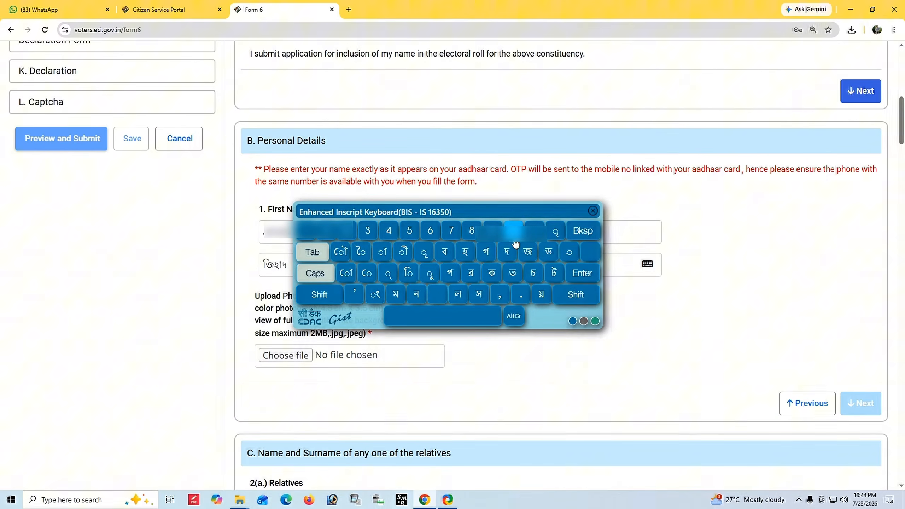
left_click_drag(510, 206, 542, 329)
left_click(522, 266)
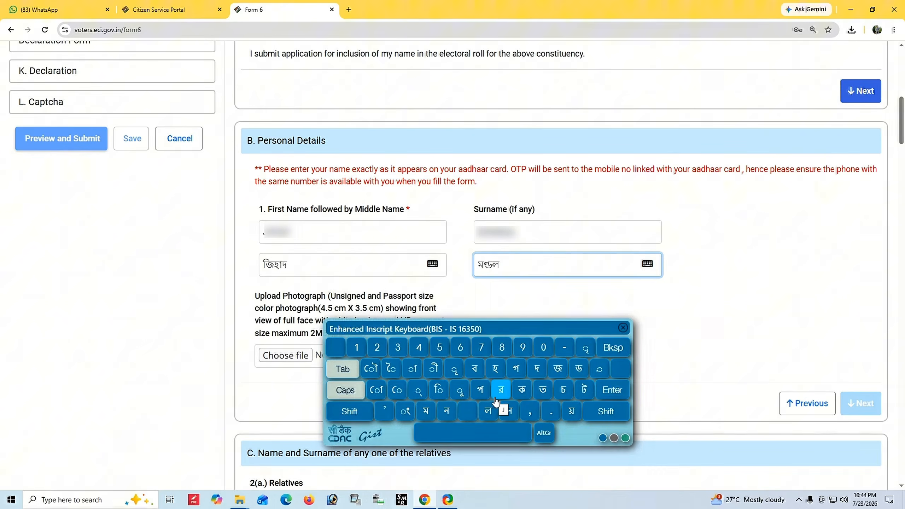
left_click(590, 411)
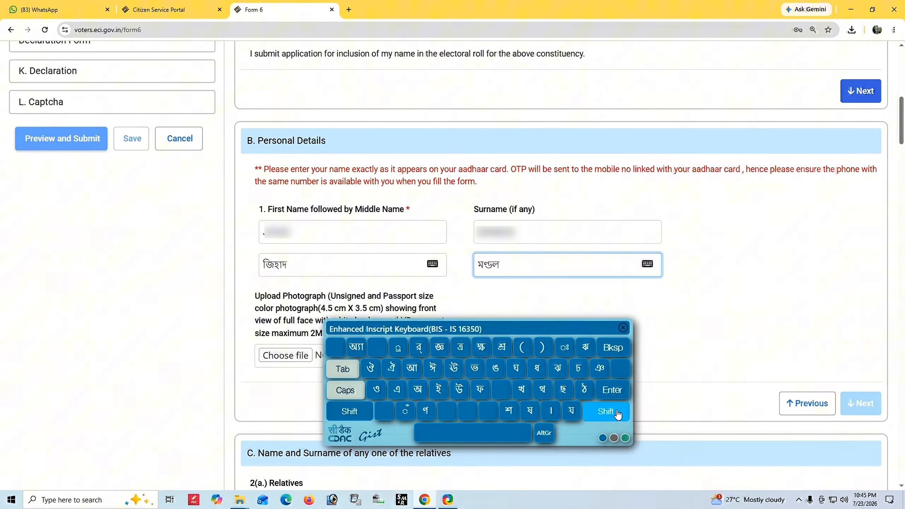
left_click(606, 412)
left_click(544, 433)
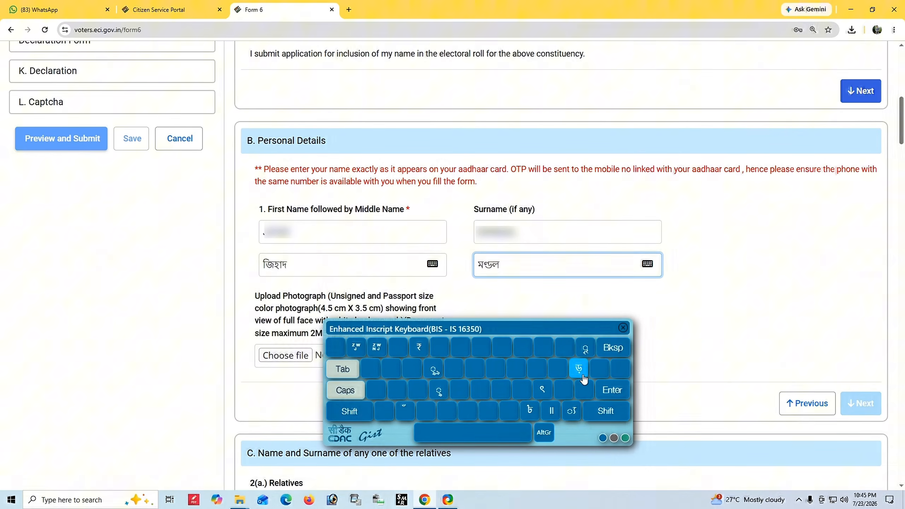
left_click(542, 432)
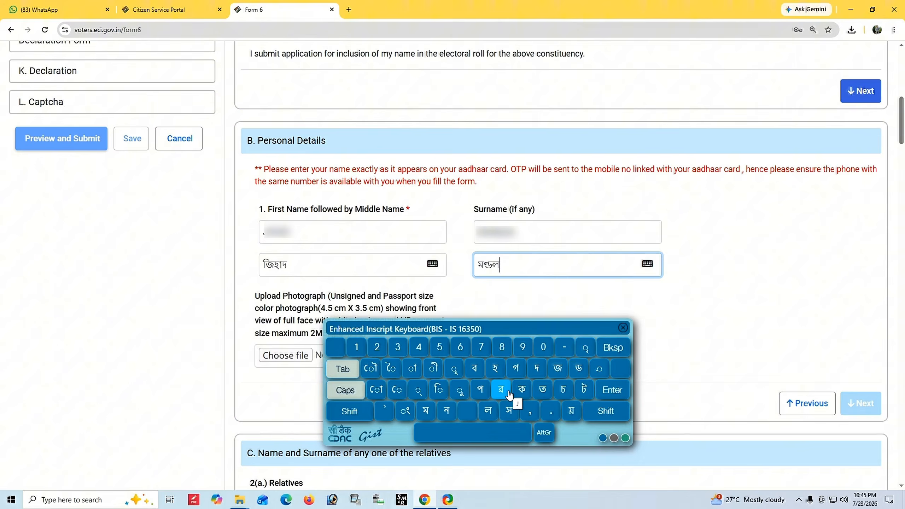
left_click(623, 329)
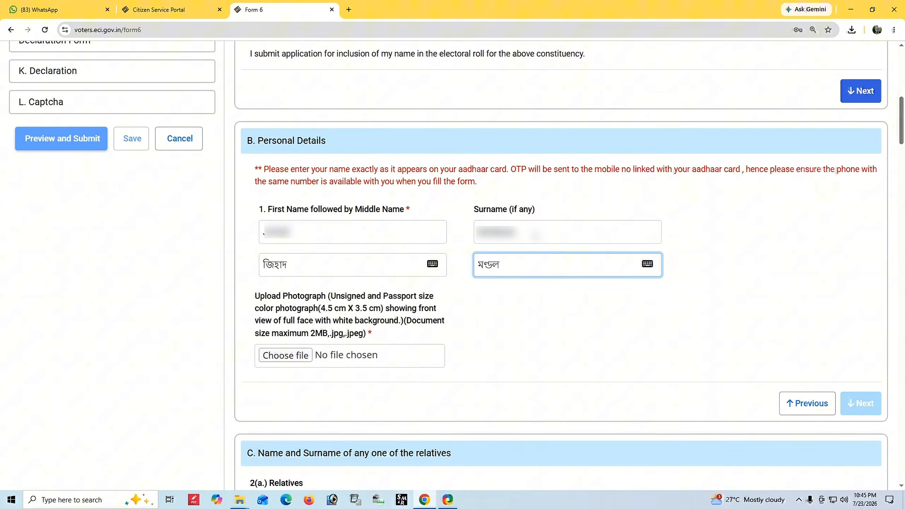
left_click(509, 315)
Upload QS.jpg as the applicant's photograph, save the crop at its default framing and continue to the relatives section
left_click_drag(257, 305, 470, 321)
left_click(472, 320)
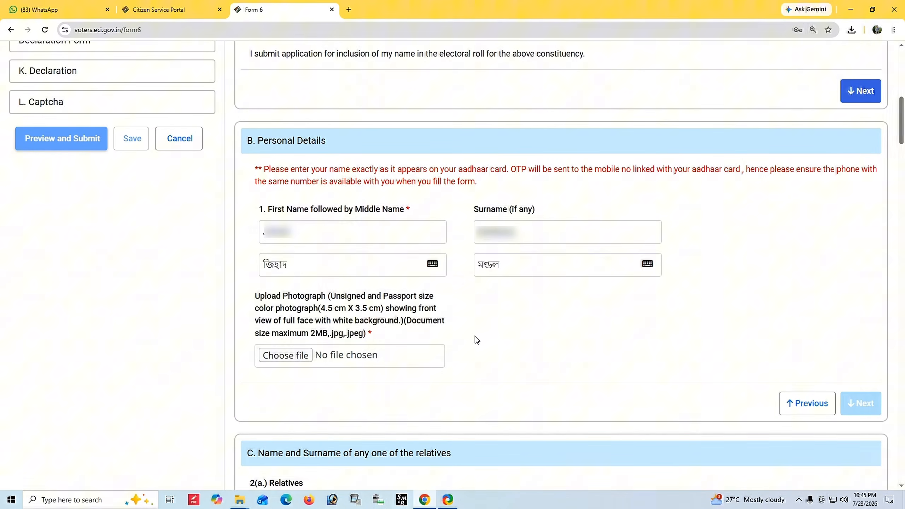
left_click(293, 356)
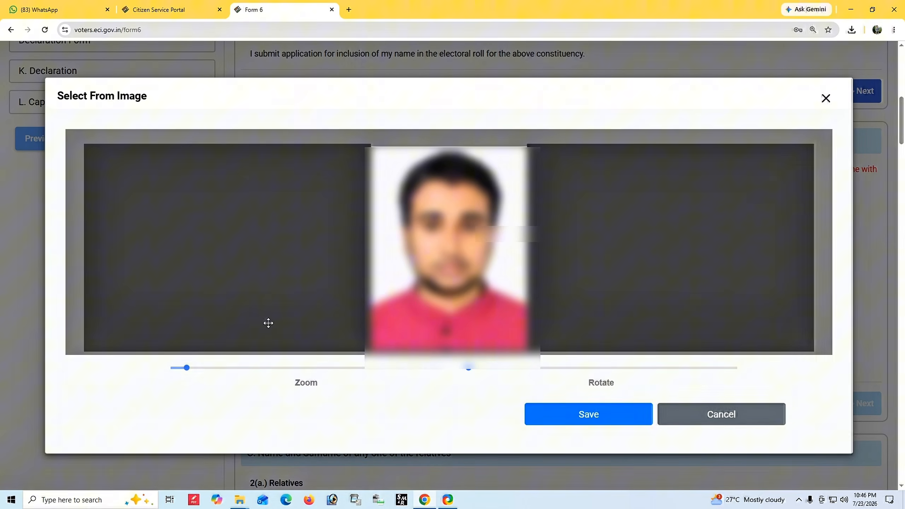
mouse_move(186, 369)
left_mouse_down()
mouse_move(202, 371)
mouse_move(176, 371)
mouse_move(186, 371)
left_mouse_up()
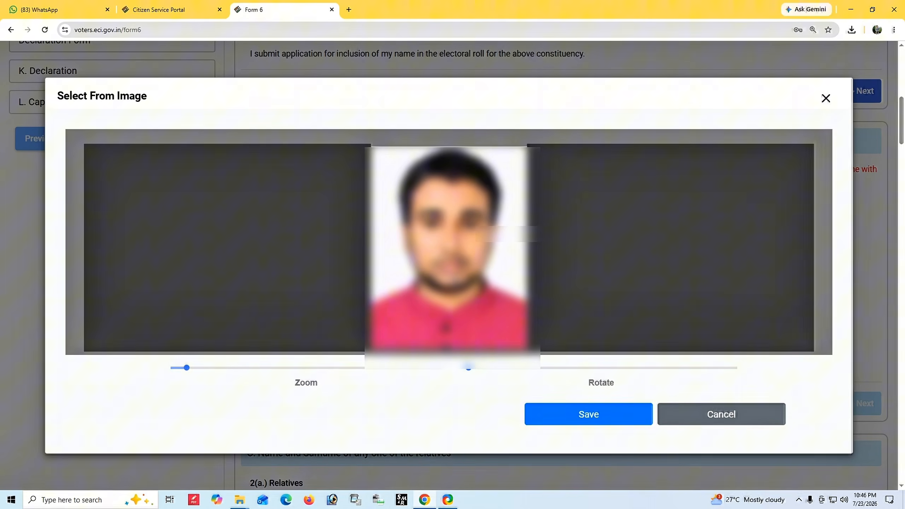
left_click(569, 420)
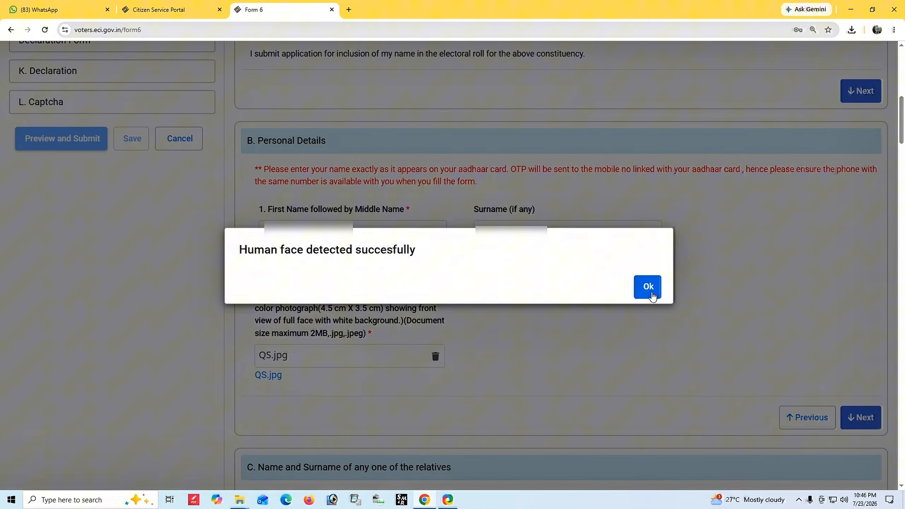
left_click(647, 289)
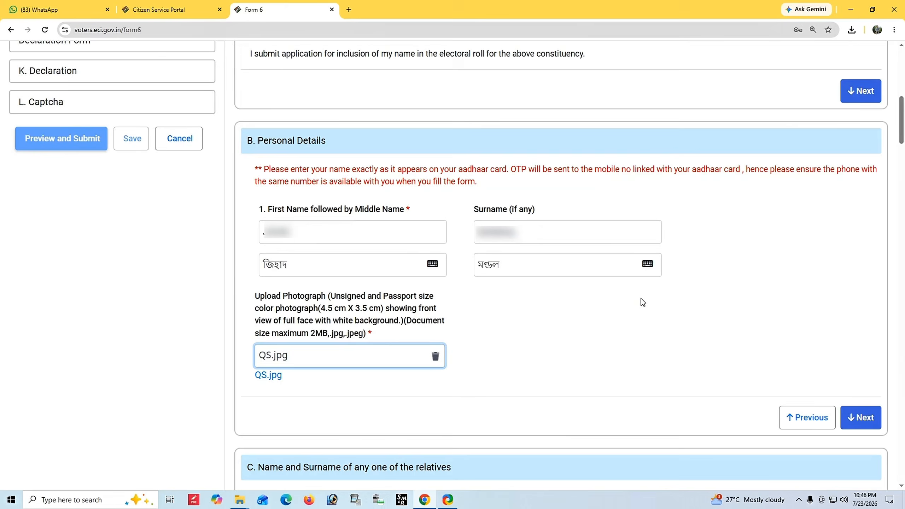
left_click(860, 417)
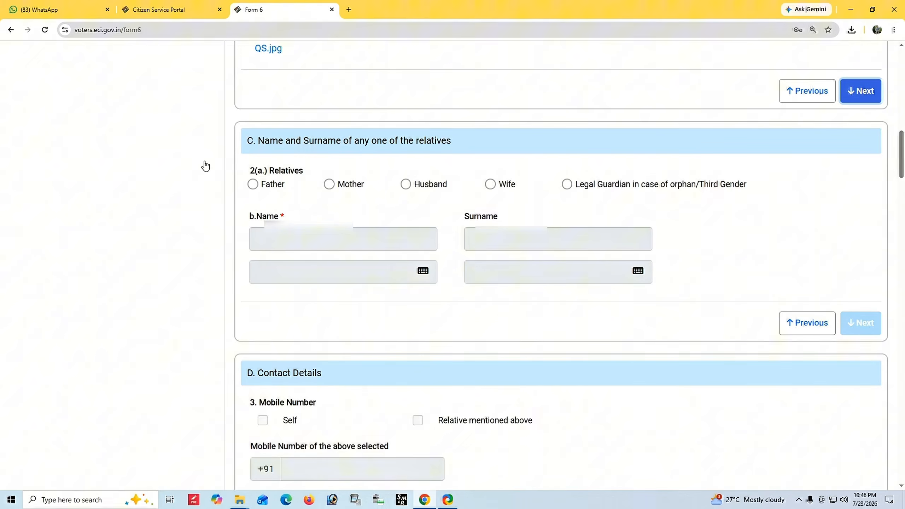
Set the relative type to Father and enter the father's first name in English with its suggested Bengali spelling
left_click_drag(248, 170, 353, 170)
left_click(353, 171)
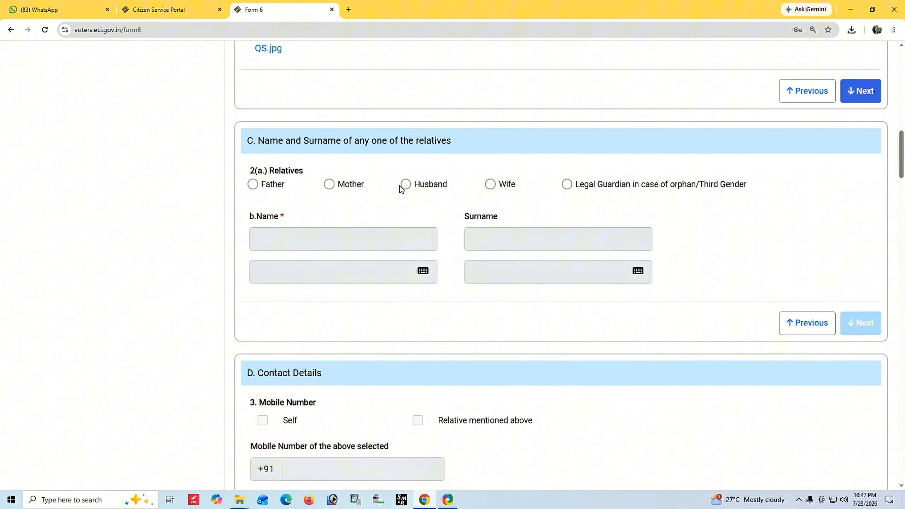
left_click(253, 184)
left_click(283, 237)
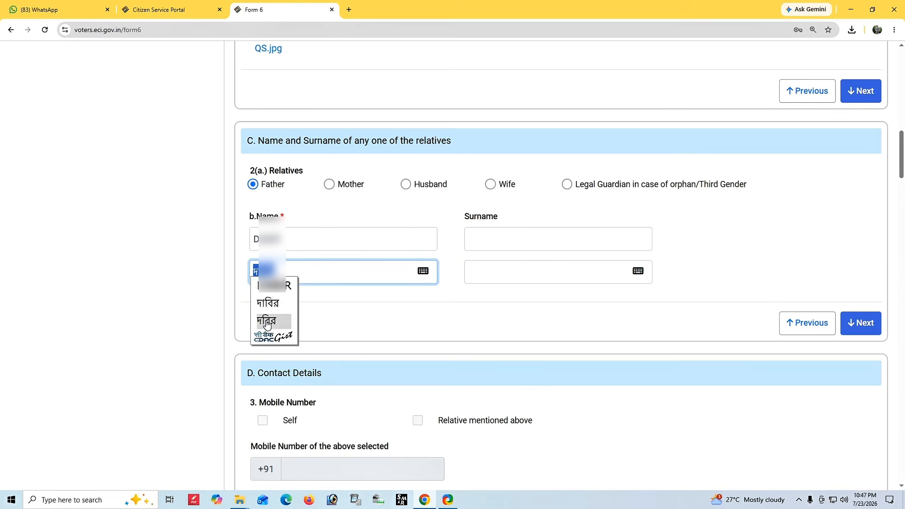
left_click(268, 322)
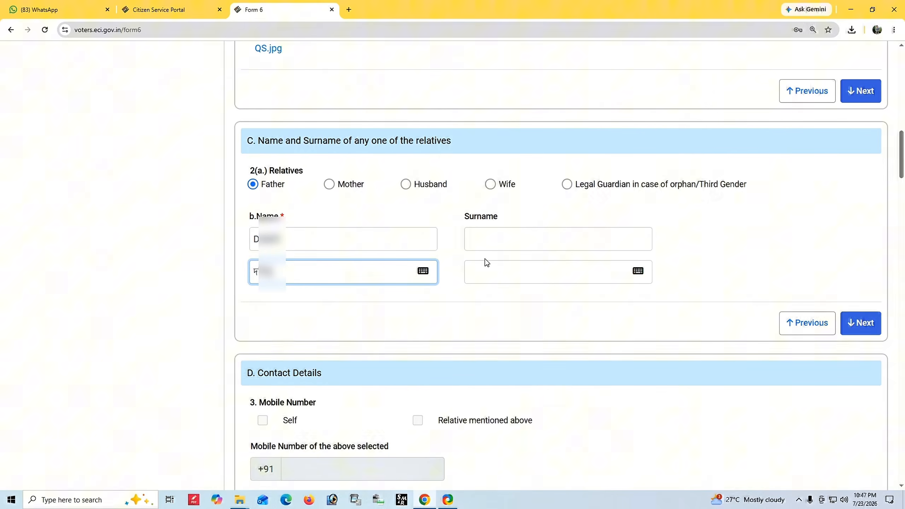
Enter the father's surname in English, select the matching Bengali spelling and continue to Contact Details
left_click(479, 239)
type("MONDAL")
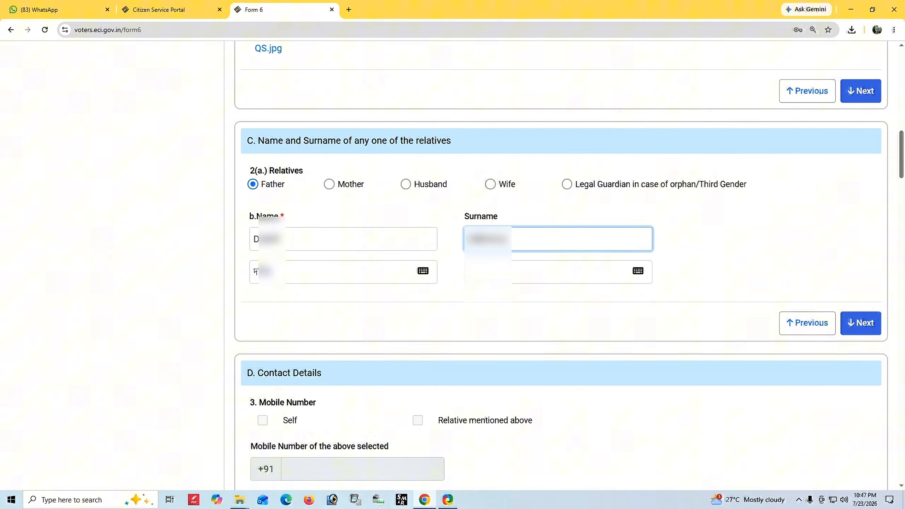
key("Tab")
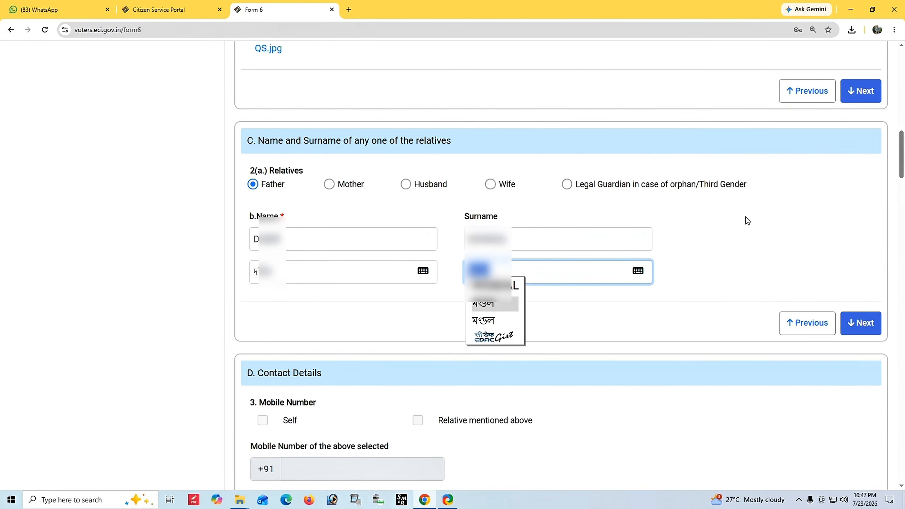
left_click(491, 321)
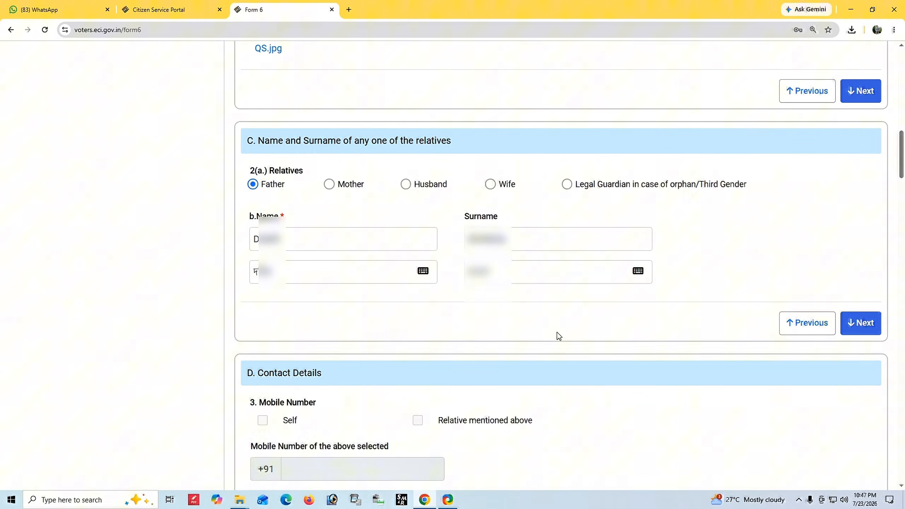
left_click(317, 269)
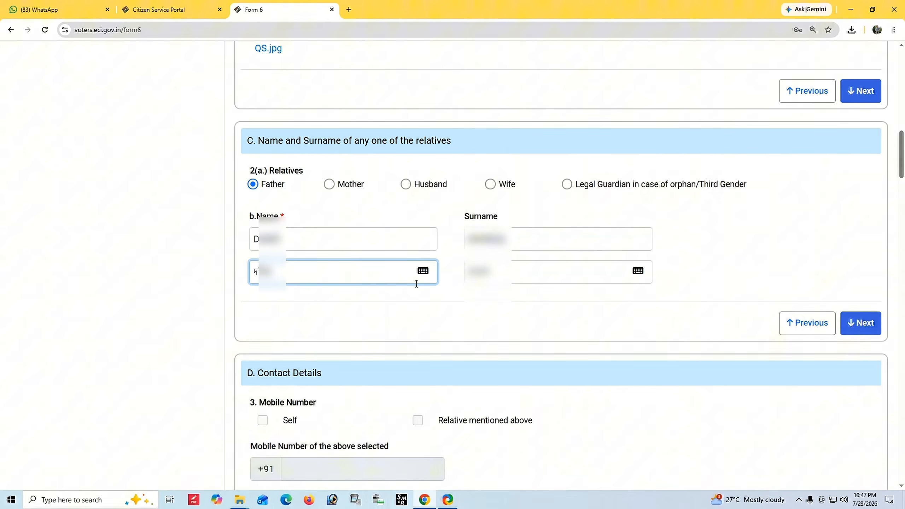
left_click(411, 309)
left_click(855, 322)
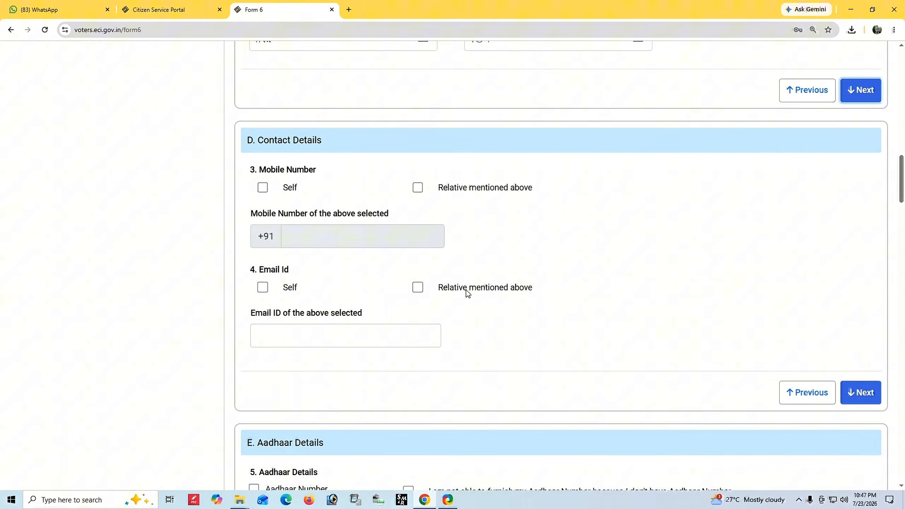
Mark the mobile number as Self, enter the applicant's mobile number and continue to Aadhaar Details
left_click(263, 187)
left_click(303, 237)
type("8")
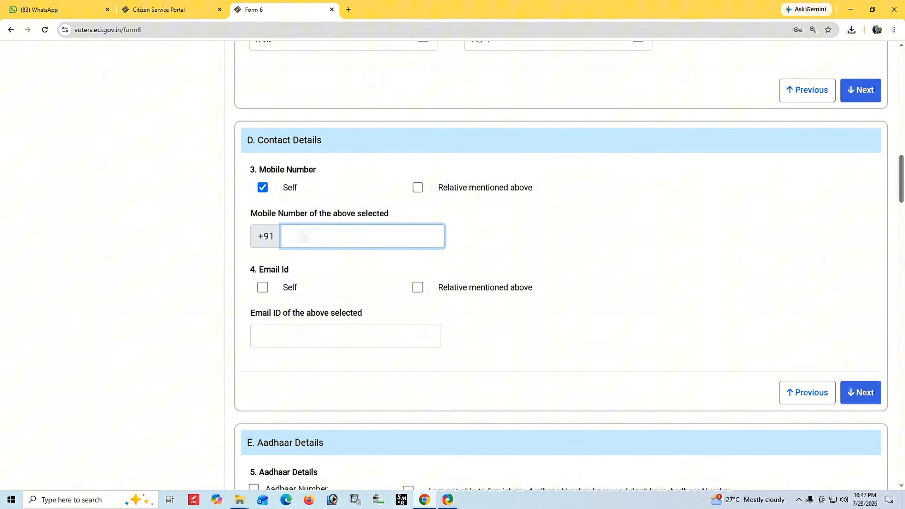
type("****")
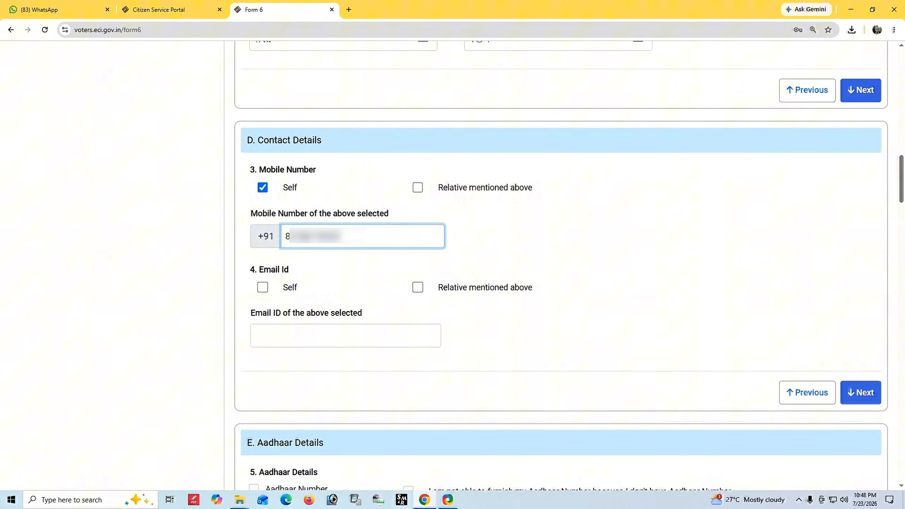
left_click(552, 225)
left_click(868, 397)
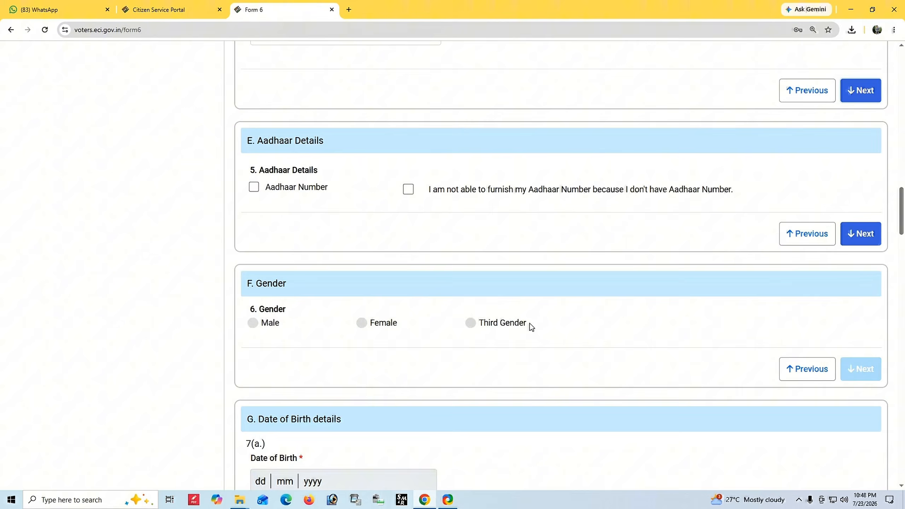
Choose to furnish the Aadhaar Number, enter the applicant's Aadhaar number and continue to the Gender section
left_click(254, 187)
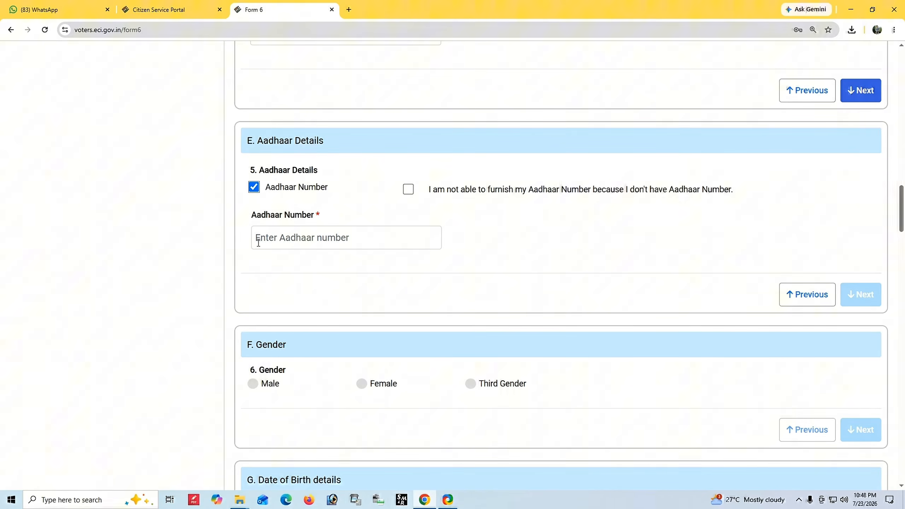
left_click(280, 235)
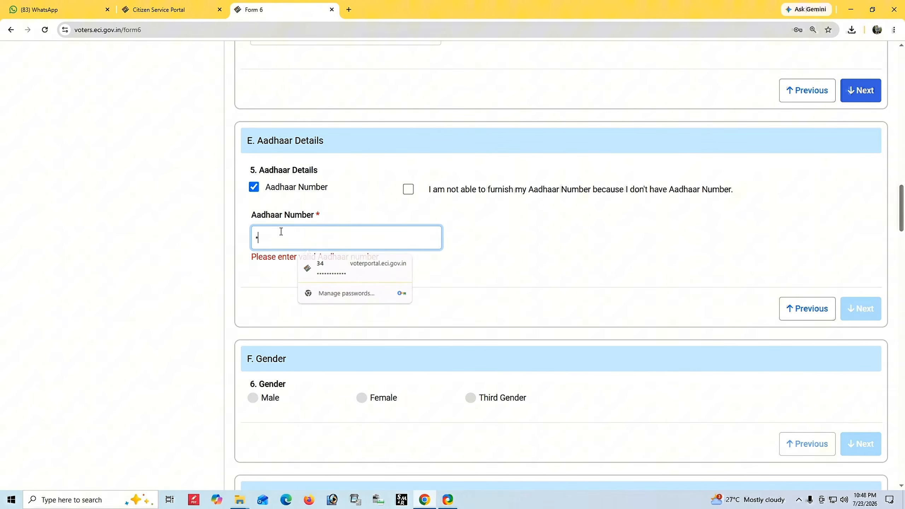
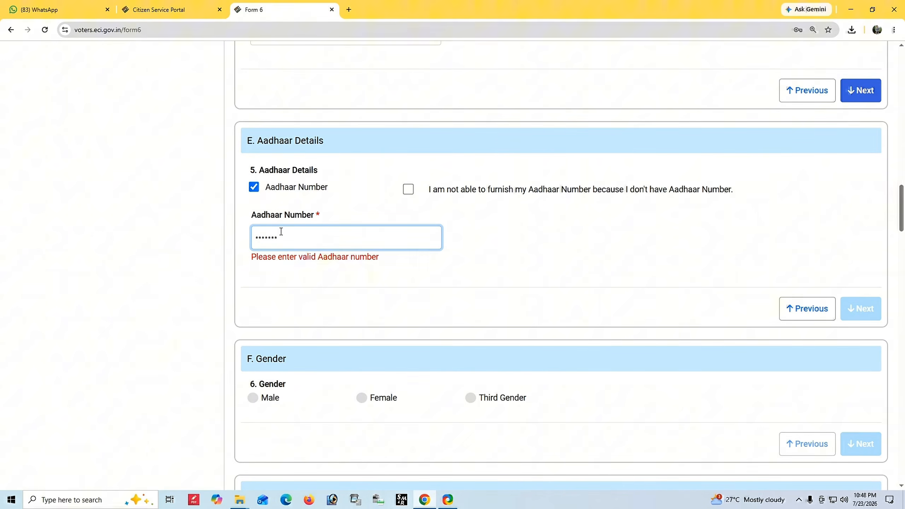
left_click(543, 233)
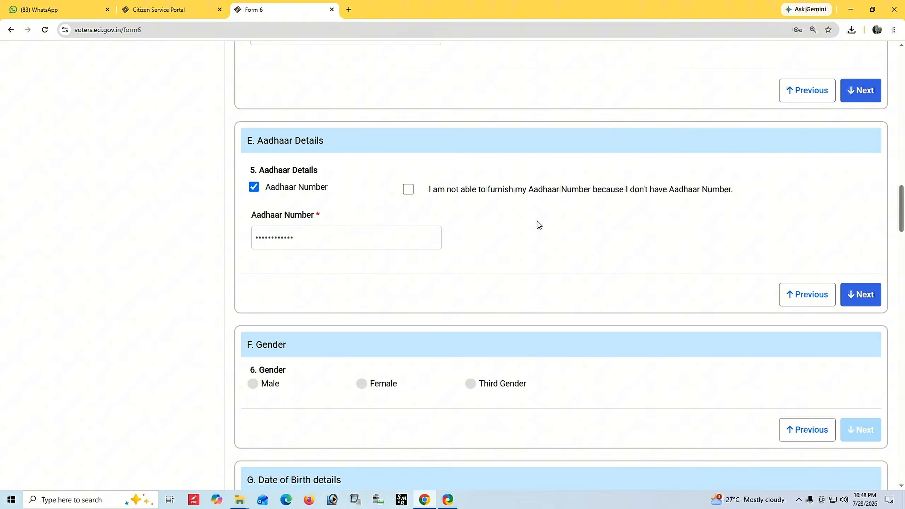
left_click(859, 303)
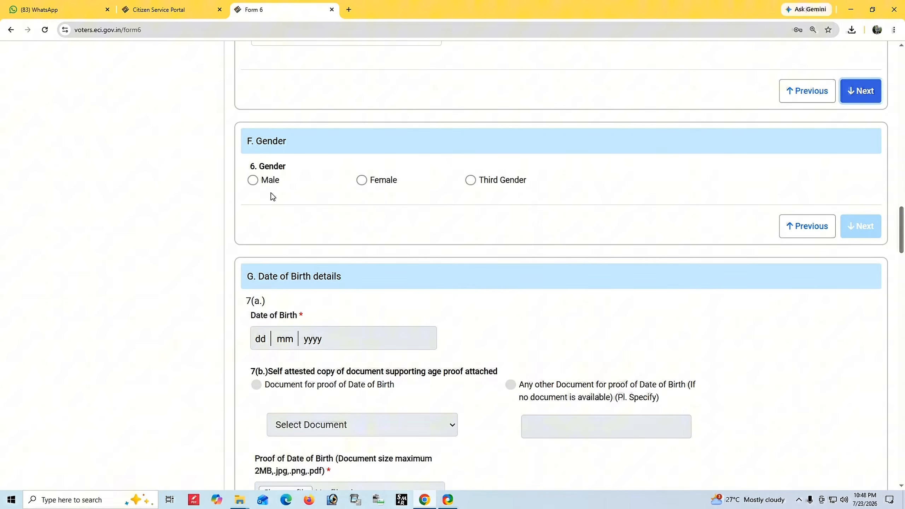
Set the applicant's gender to Male and continue to the Date of Birth details
key("ctrl+plus")
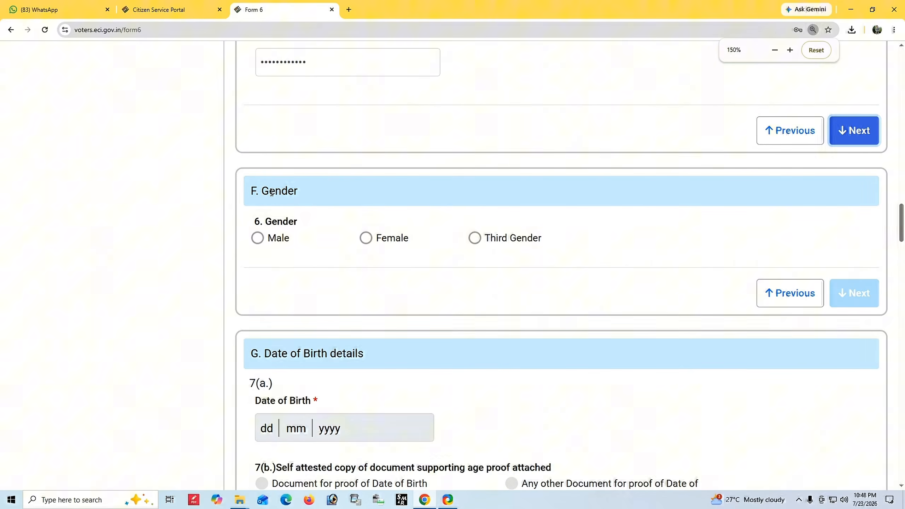
key("ctrl+minus")
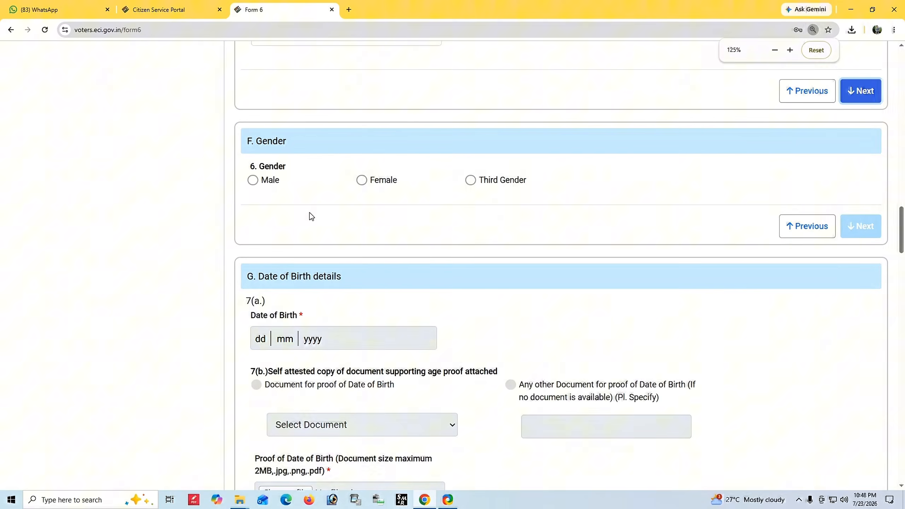
left_click(256, 181)
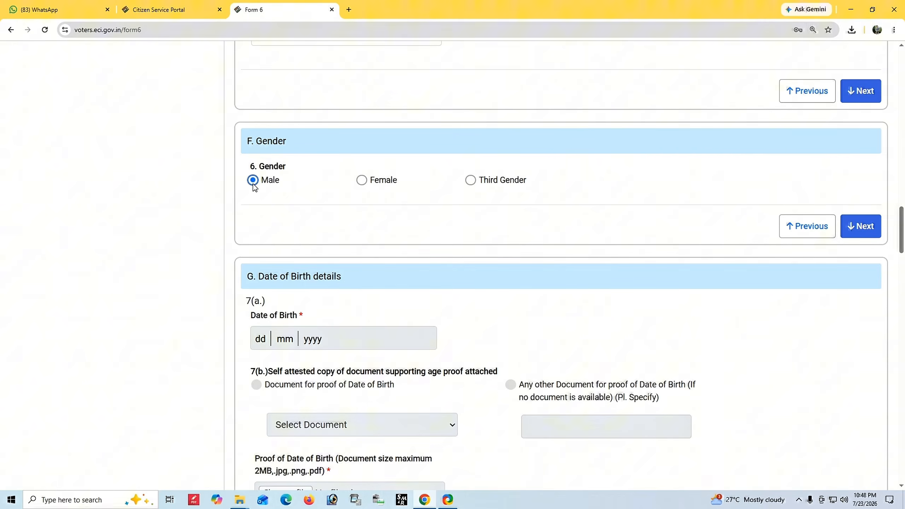
left_click(859, 228)
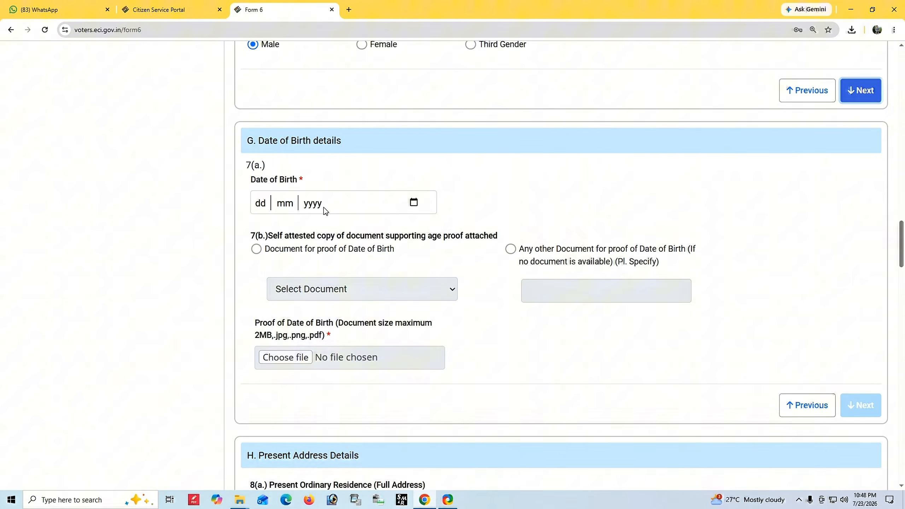
Set the applicant's date of birth in the Date of Birth details
left_click(414, 204)
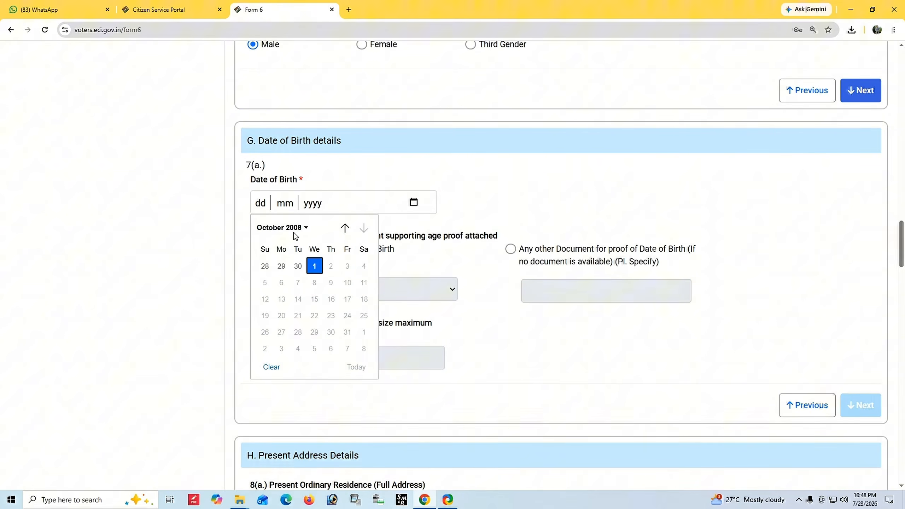
left_click(296, 228)
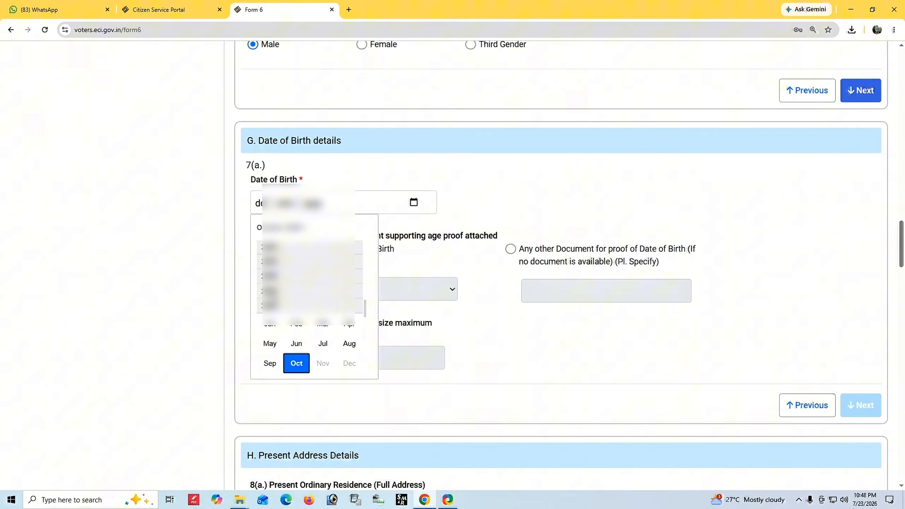
left_click(286, 291)
left_click(296, 309)
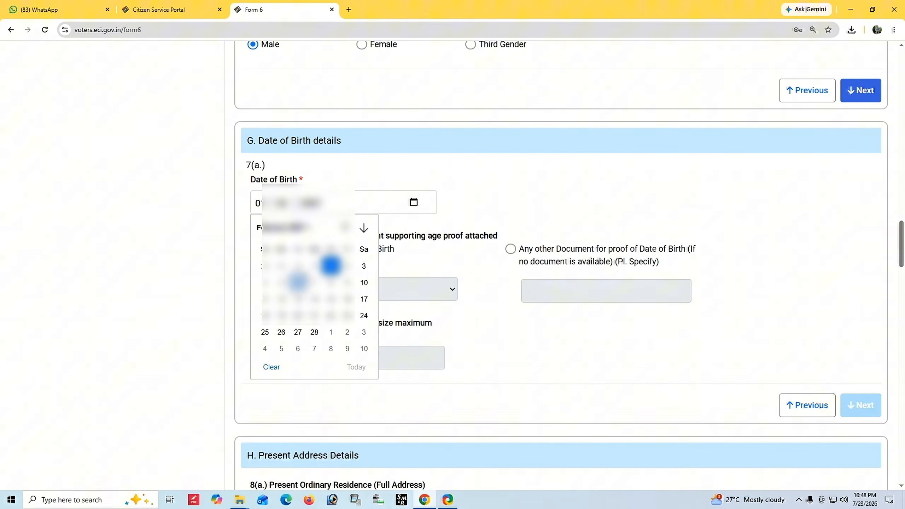
left_click(344, 266)
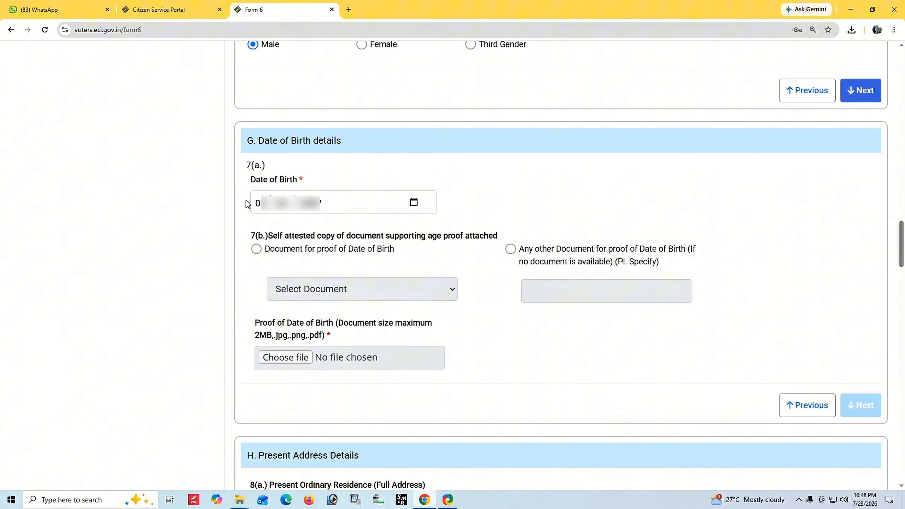
left_click_drag(251, 203, 377, 204)
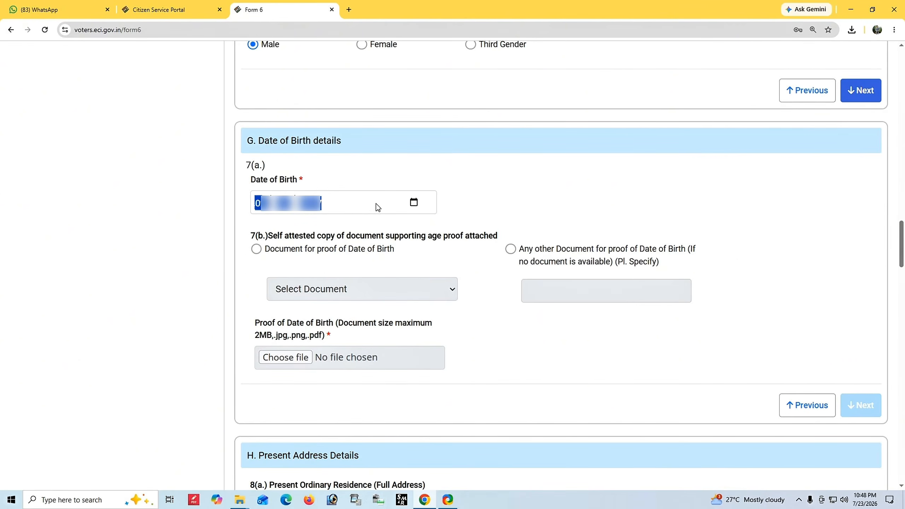
left_click(465, 222)
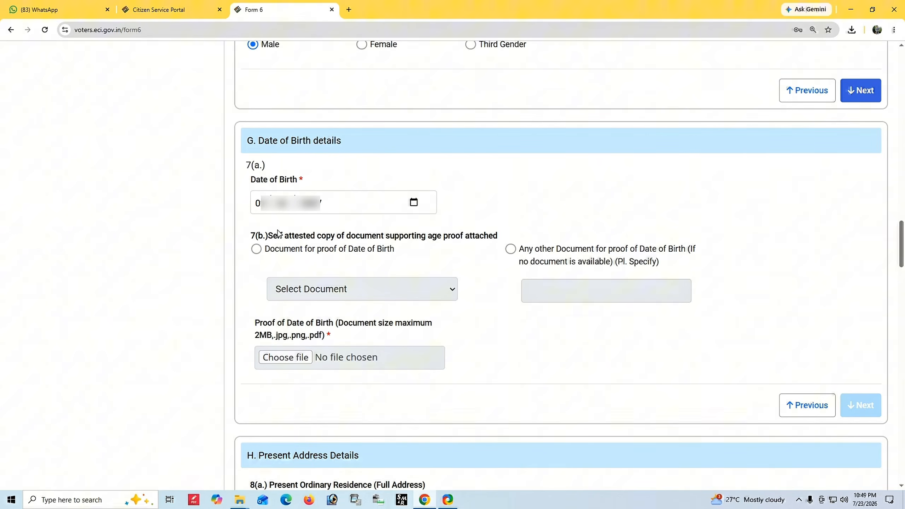
Choose Document for proof of Date of Birth and set its type to Certificates of Class X or Class XII
left_click_drag(273, 235, 477, 250)
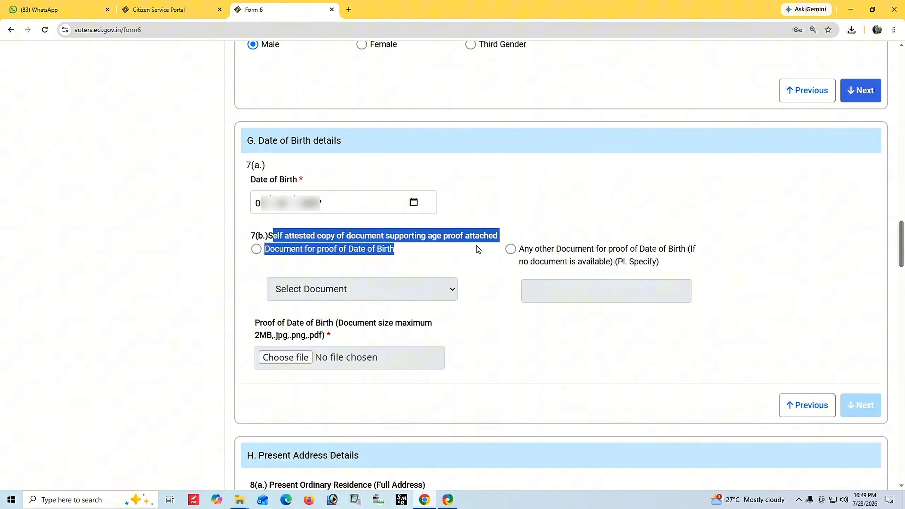
left_click(430, 243)
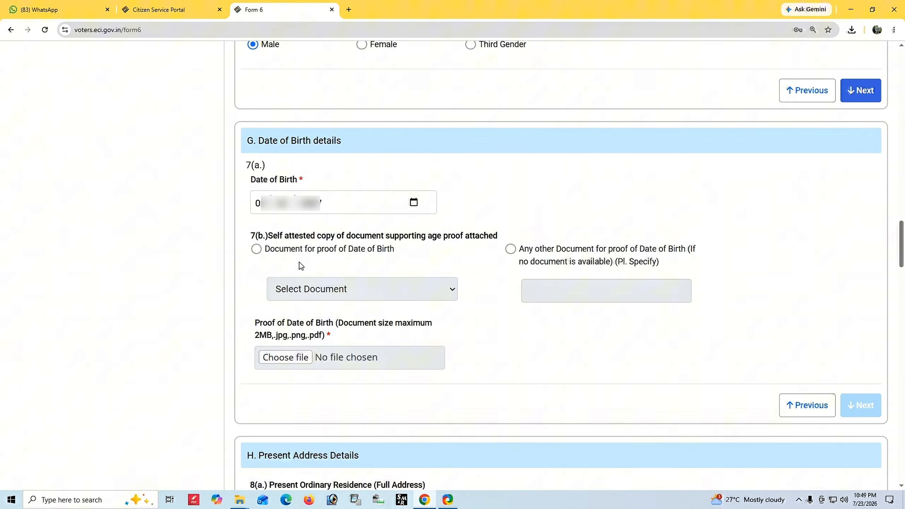
left_click(258, 250)
left_click(298, 290)
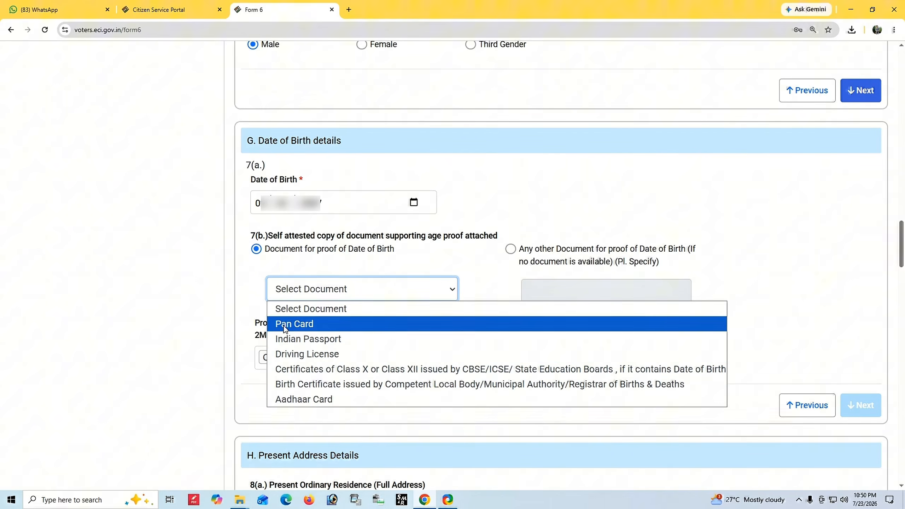
left_click(324, 370)
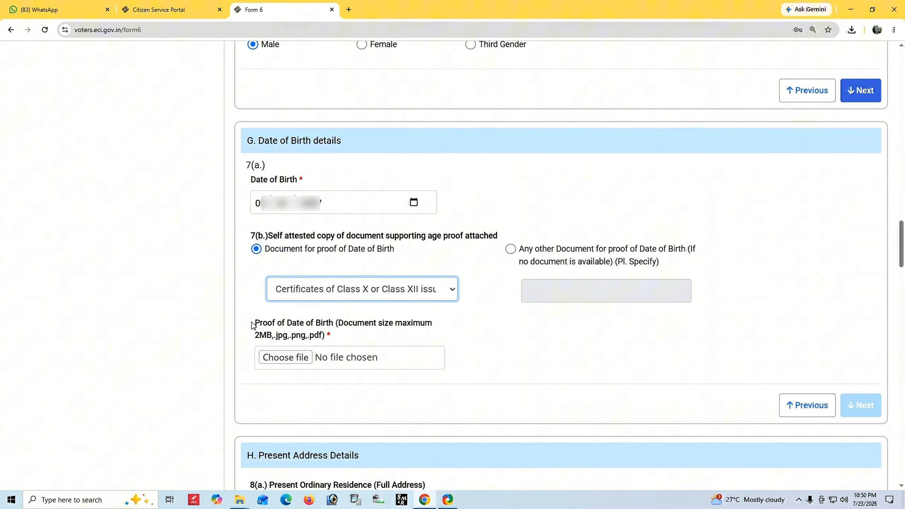
Upload the applicant's date-of-birth PDF as the Proof of Date of Birth and continue to Present Address Details
left_click_drag(254, 325, 338, 335)
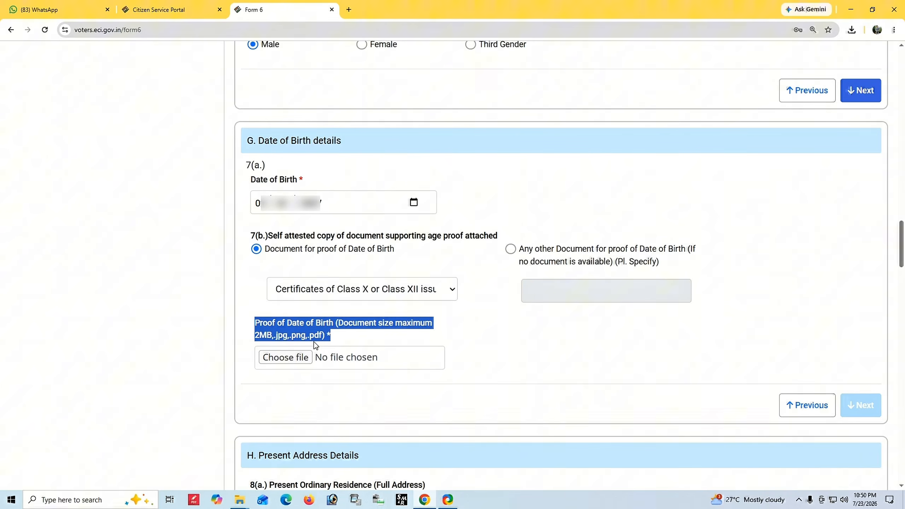
left_click(469, 334)
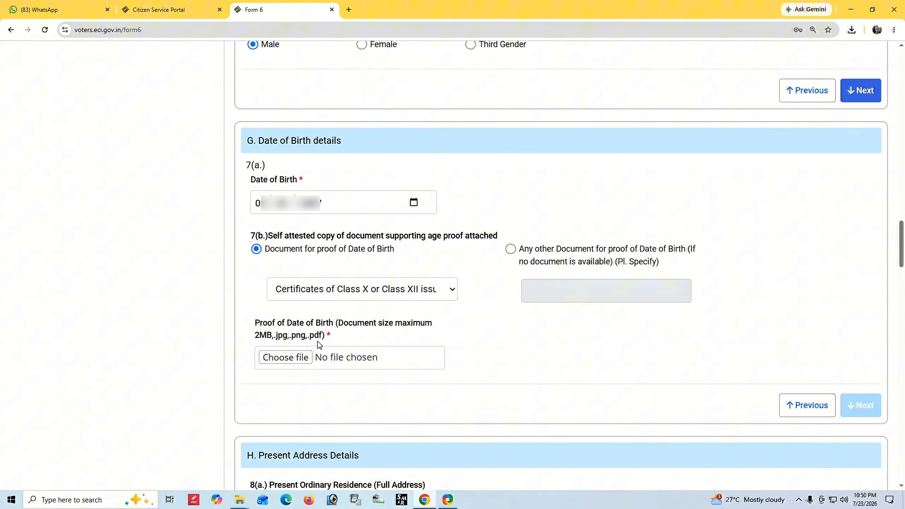
left_click(286, 357)
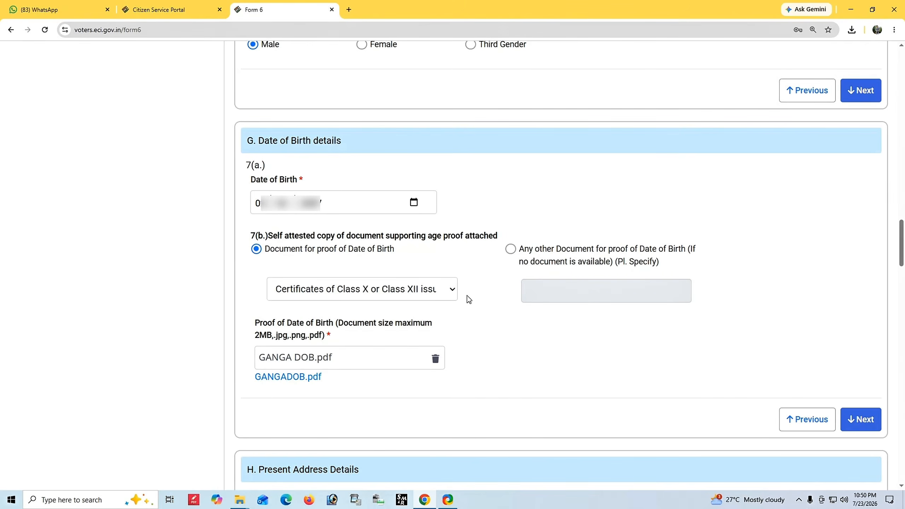
left_click(855, 421)
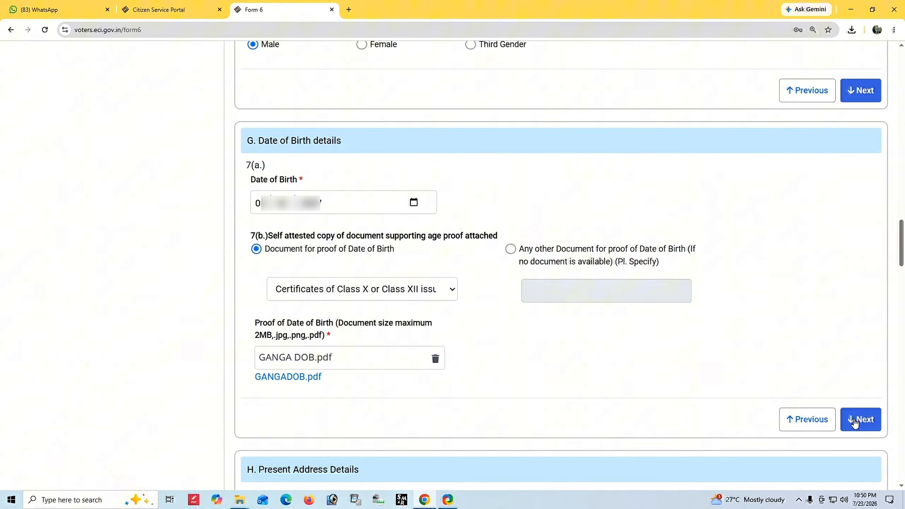
scroll(440, 322, "down", 1)
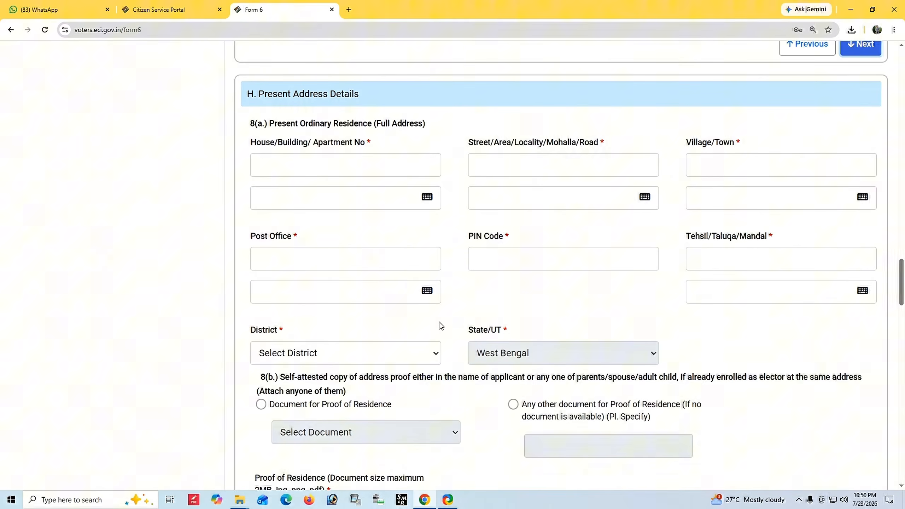
Enter the applicant's house number in English under Present Ordinary Residence and have it filled in Bengali
left_click_drag(262, 94, 417, 98)
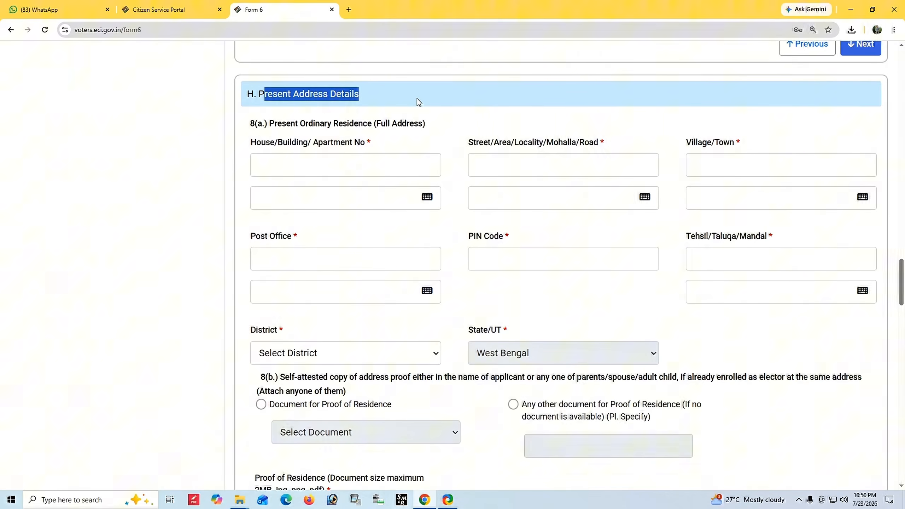
left_click(420, 122)
left_click(321, 174)
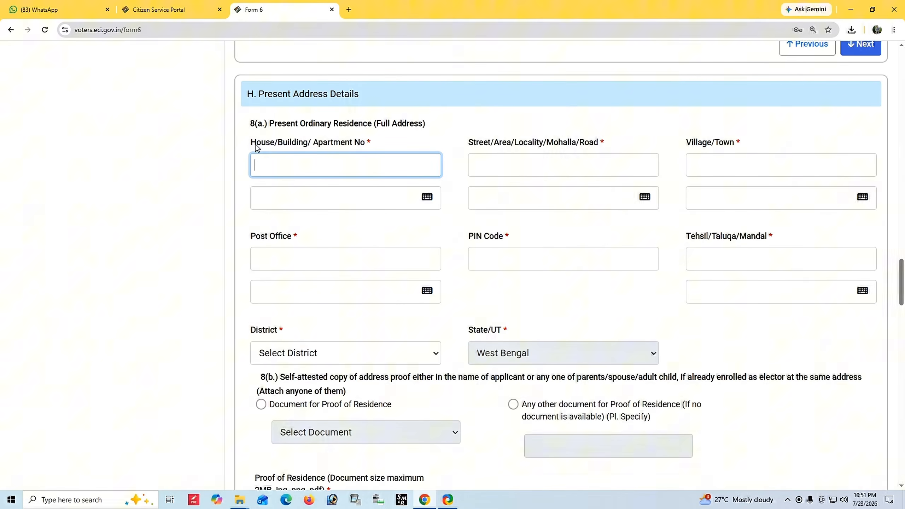
left_click_drag(251, 143, 383, 144)
left_click(382, 144)
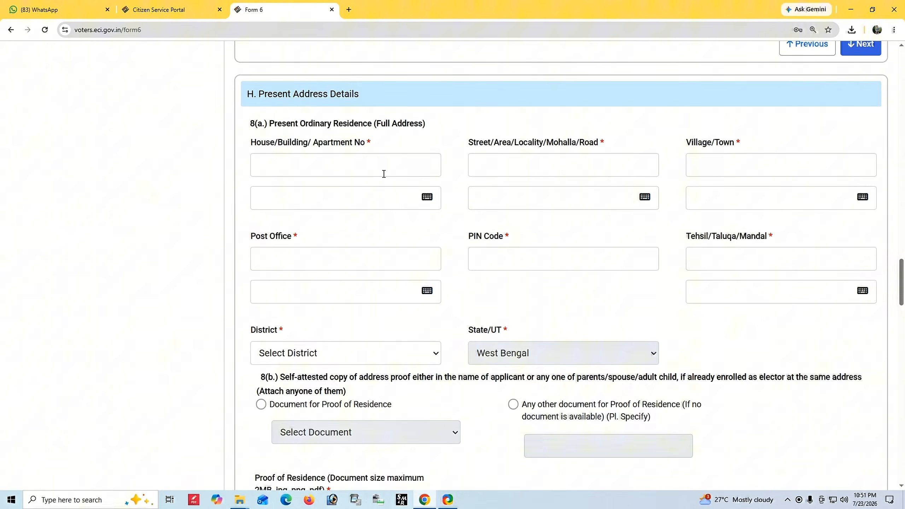
left_click(352, 164)
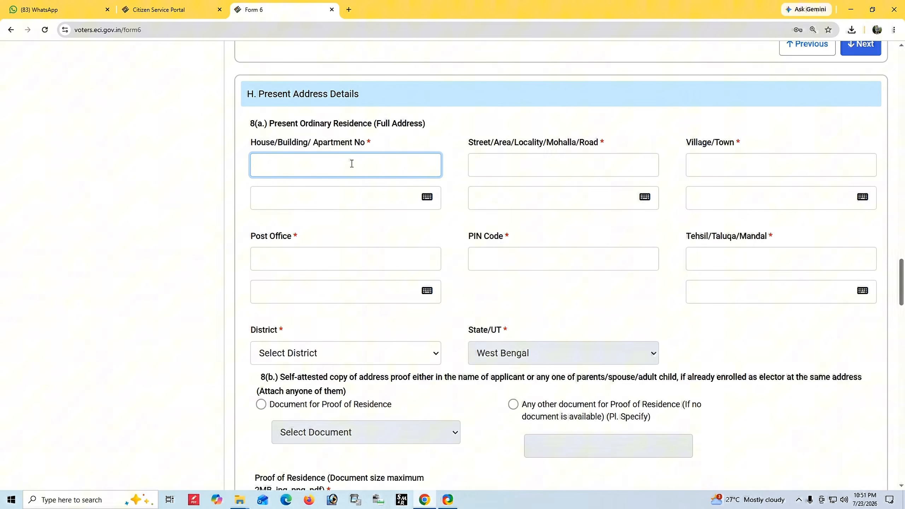
type("N")
key("BackSpace")
left_click(206, 188)
Enter the applicant's street or locality in English and have its Bengali version filled in
left_click_drag(474, 156, 586, 163)
left_click(552, 169)
type("...")
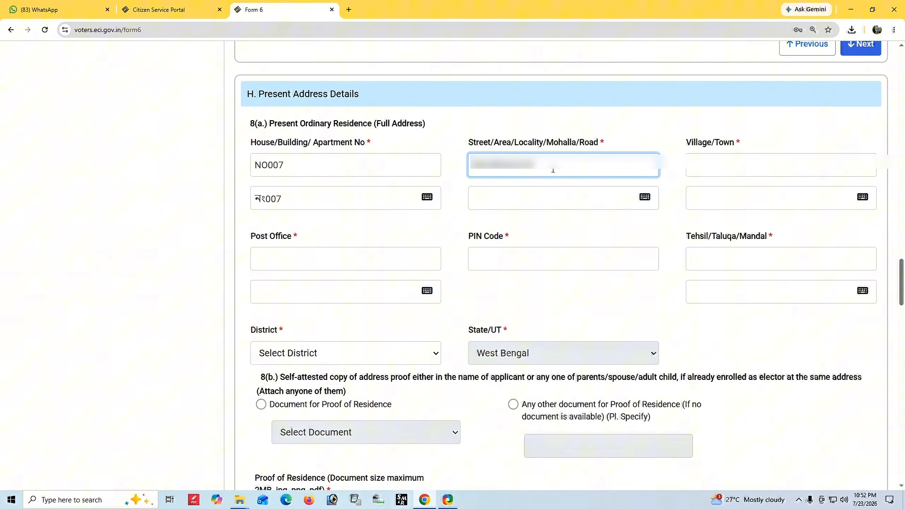
left_click(572, 133)
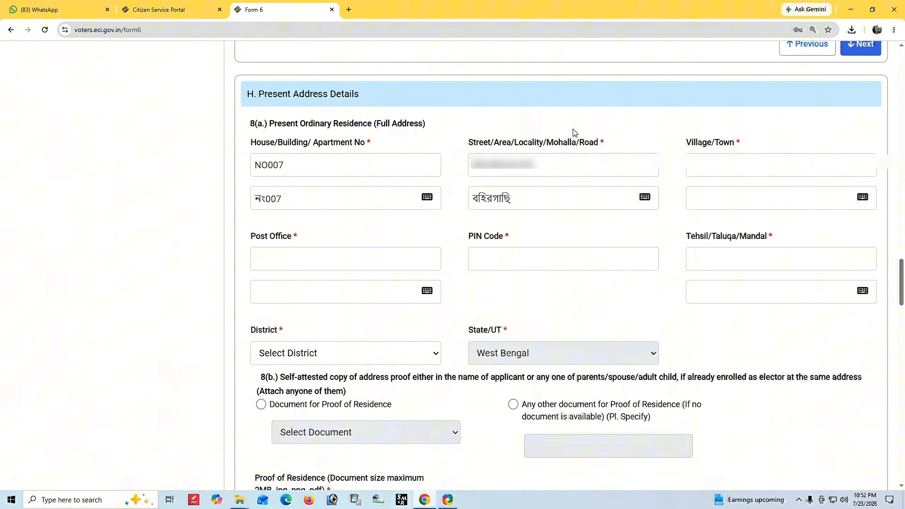
Enter the applicant's village or town in English and have its Bengali version filled in
left_click(728, 160)
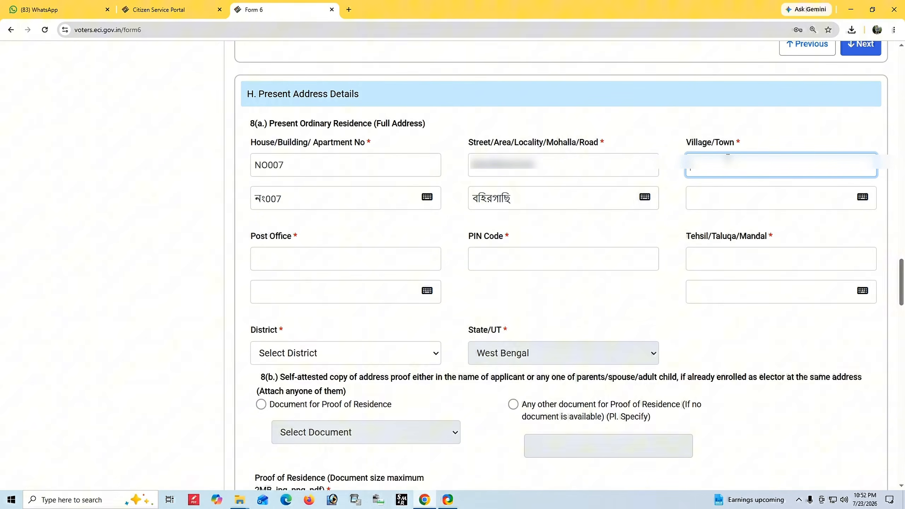
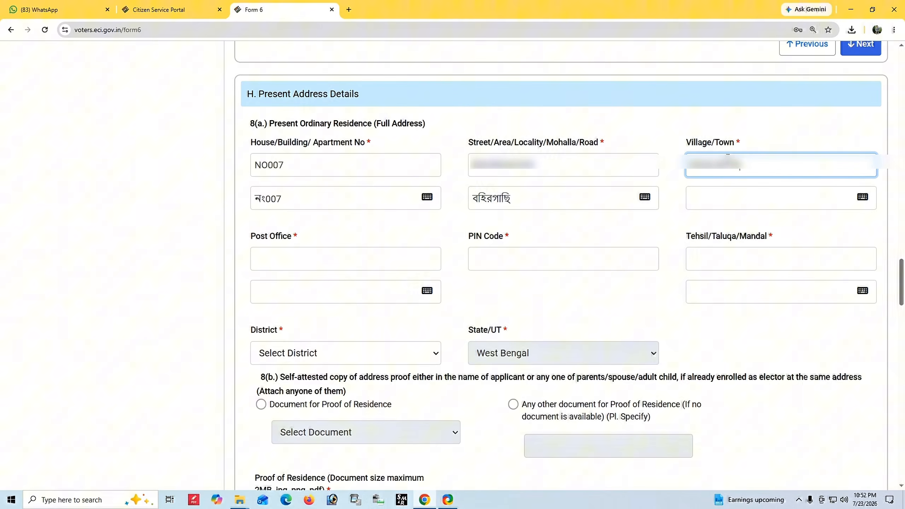
left_click(806, 119)
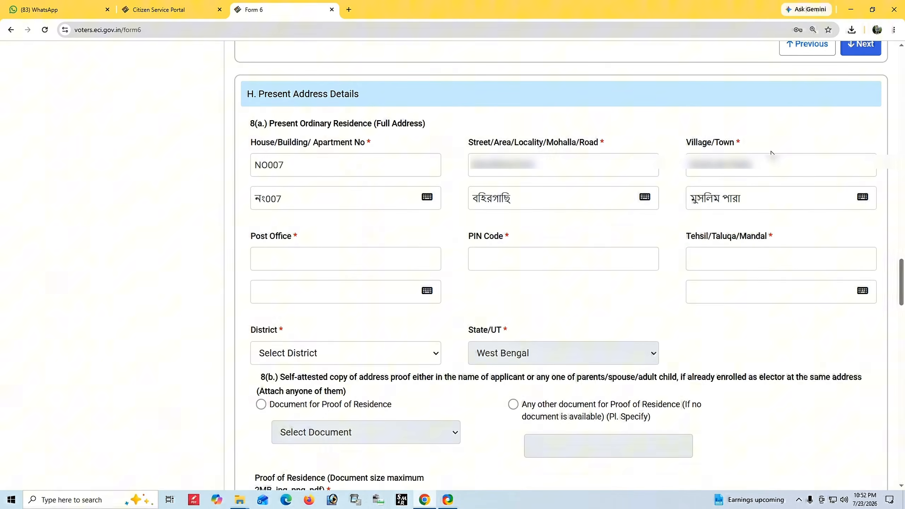
Correct the Bengali spelling of the village name so that it ends in ড়া
left_click(751, 200)
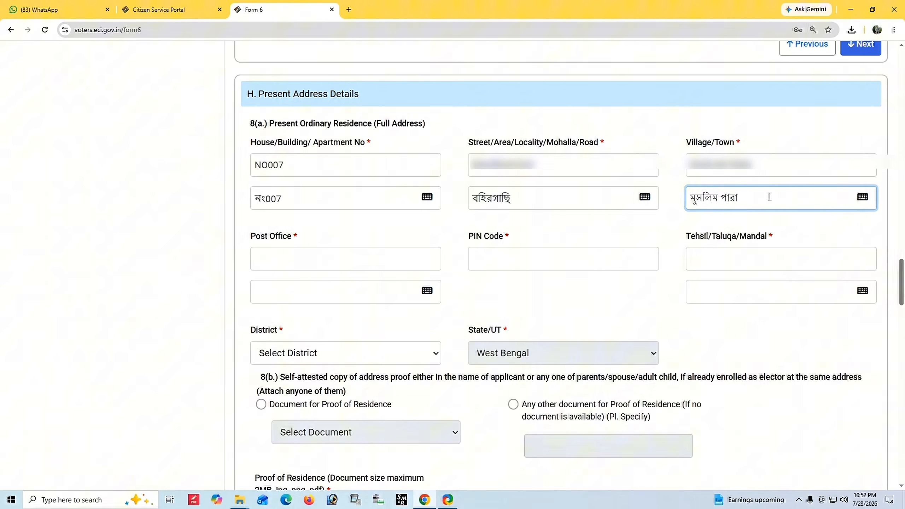
left_click(861, 198)
left_click(750, 201)
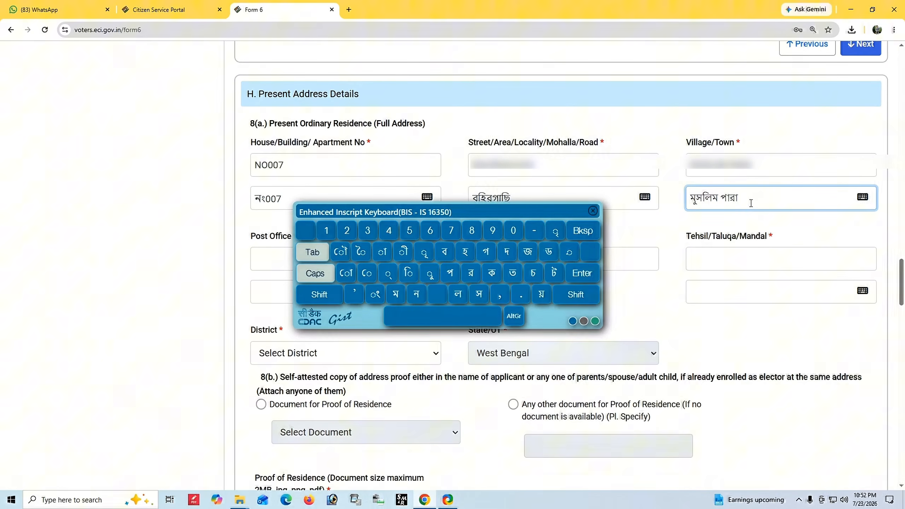
key("BackSpace")
key("BackSpace")
left_click(514, 316)
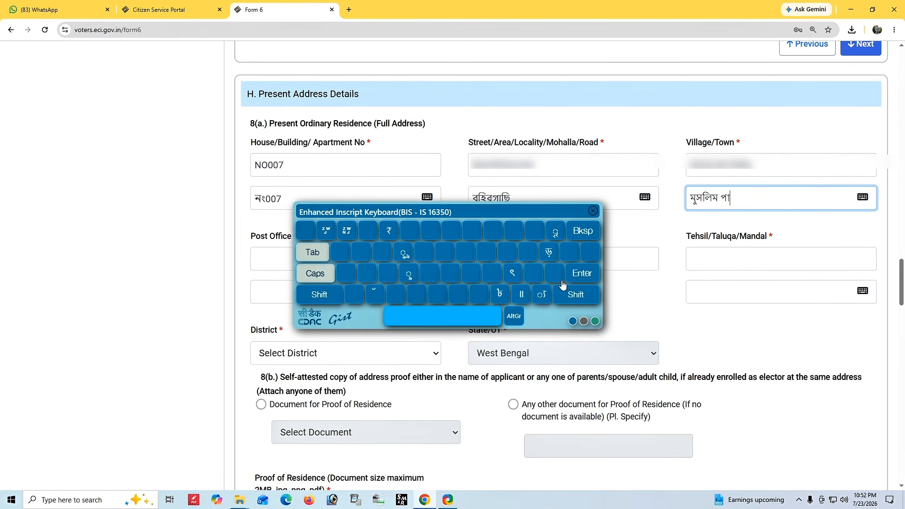
left_click(548, 252)
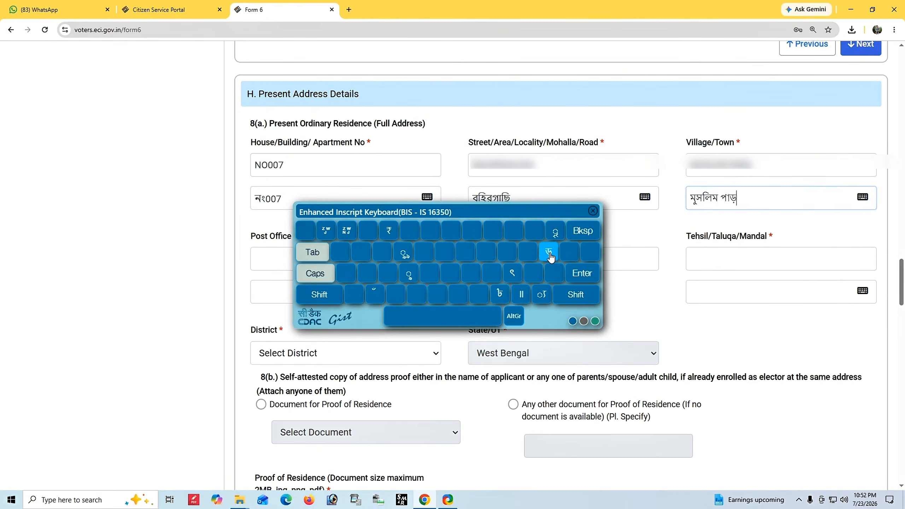
left_click(514, 316)
left_click(390, 258)
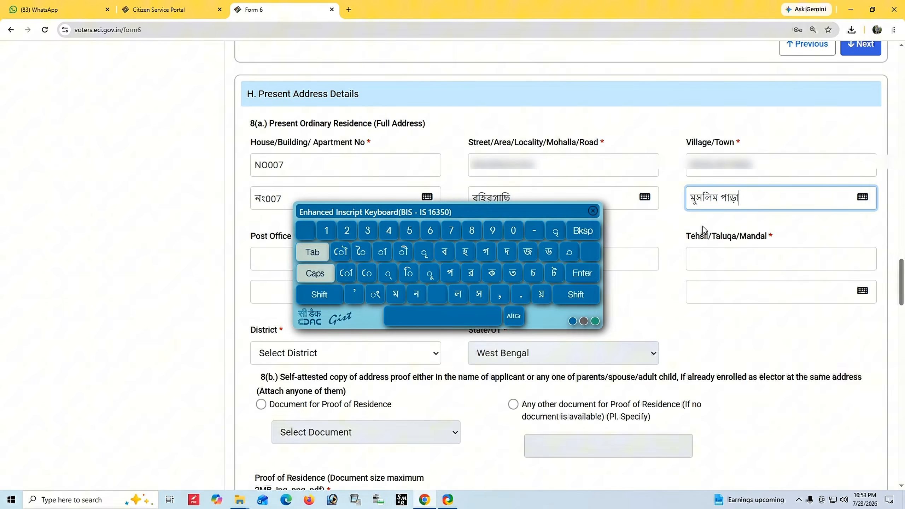
left_click(592, 212)
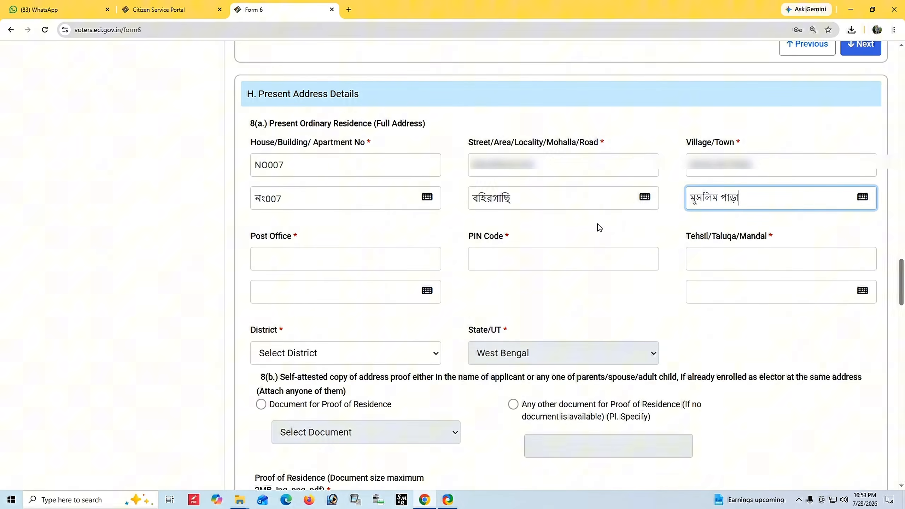
Enter the applicant's post office in English and the postal PIN Code of the present address
left_click(325, 265)
type("BAHIRGA")
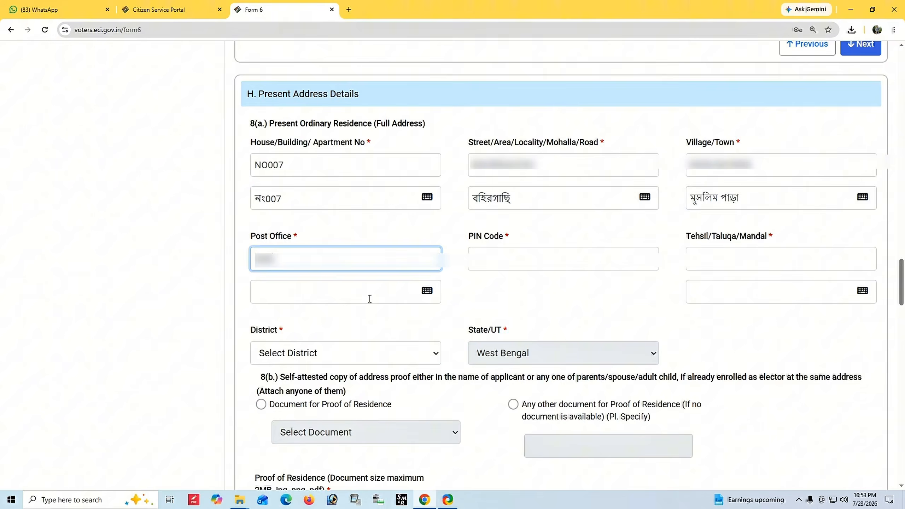
type(" BAHIRGACHHI")
left_click(484, 296)
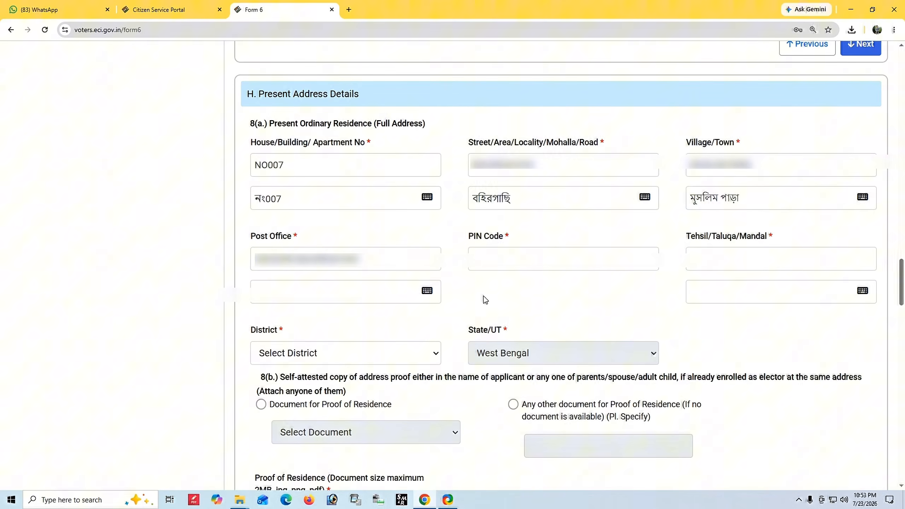
left_click(482, 260)
type("??????")
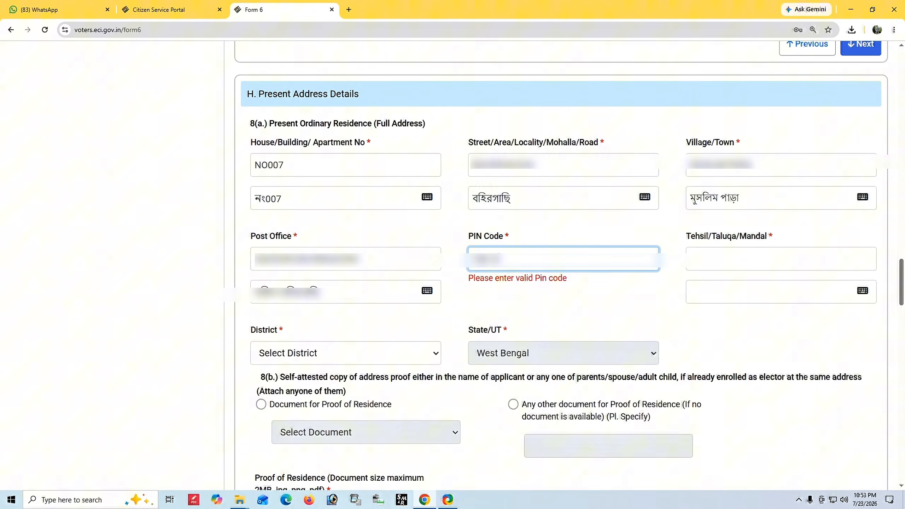
Enter the applicant's tehsil in English with its Bengali version filled in, and set the district of the present address to NADIA
left_click(707, 259)
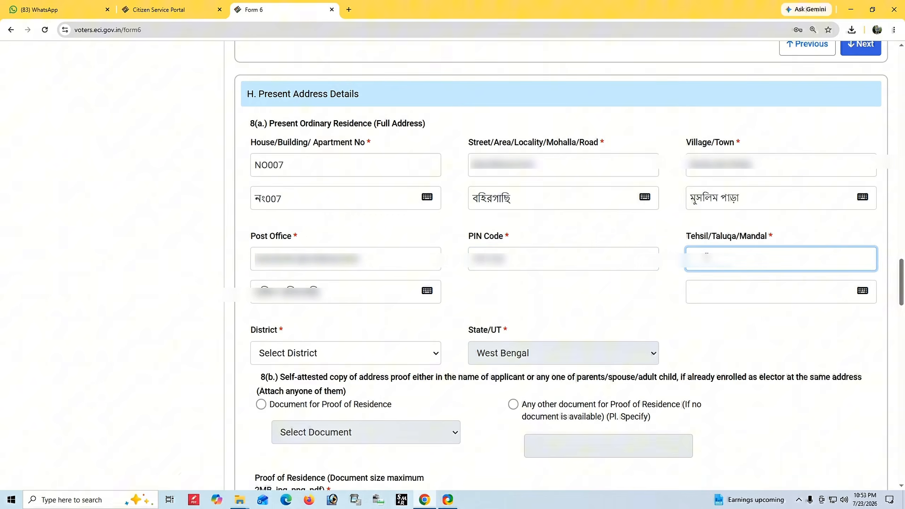
type("??")
type("RANAGH")
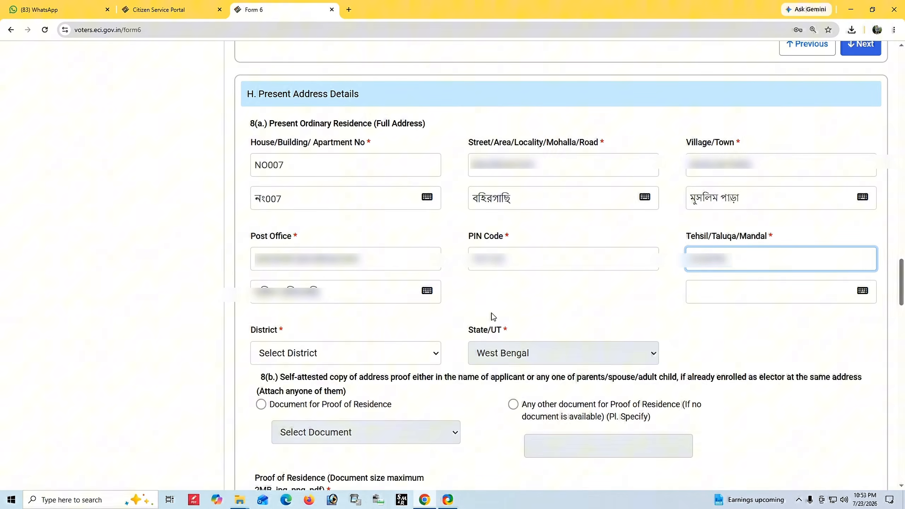
left_click(492, 312)
left_click(339, 353)
left_click(304, 387)
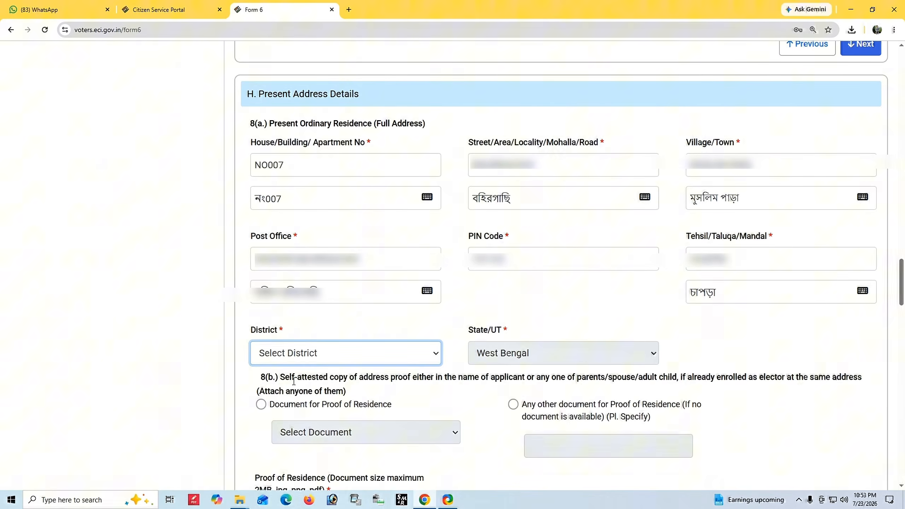
left_click(510, 331)
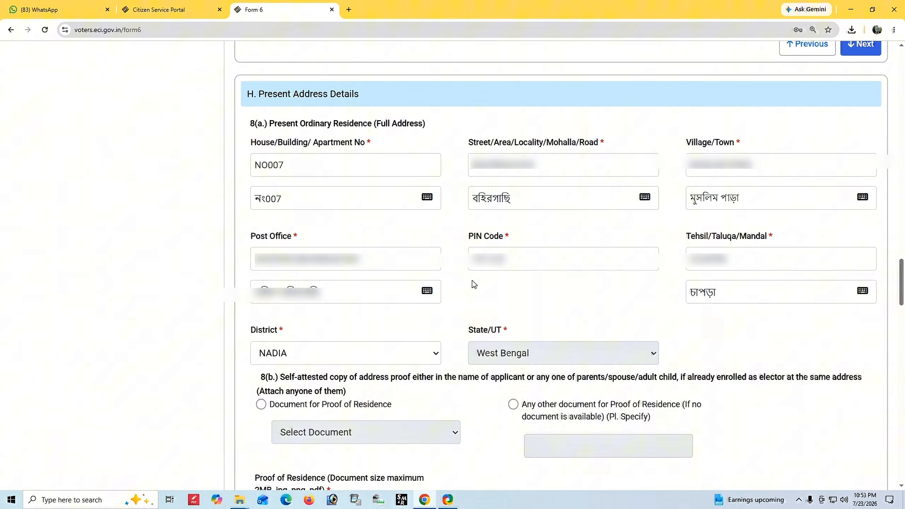
Choose Aadhaar Card as the document for proof of residence under 8(b.)
scroll(502, 271, "down", 6)
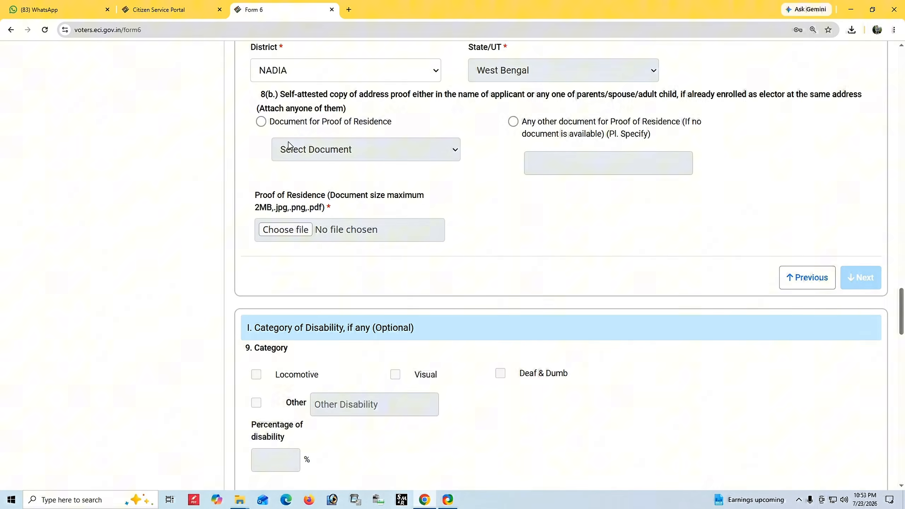
left_click_drag(280, 95, 359, 103)
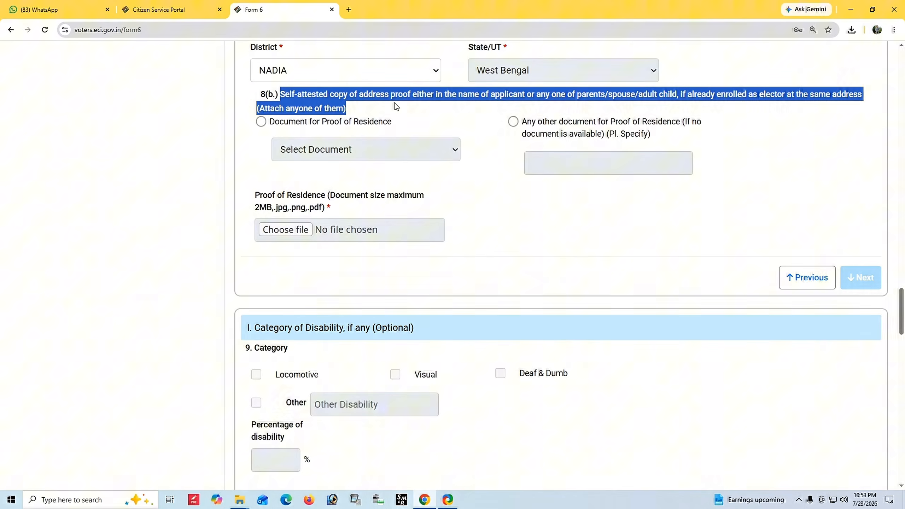
left_click_drag(434, 102, 653, 106)
left_click(454, 112)
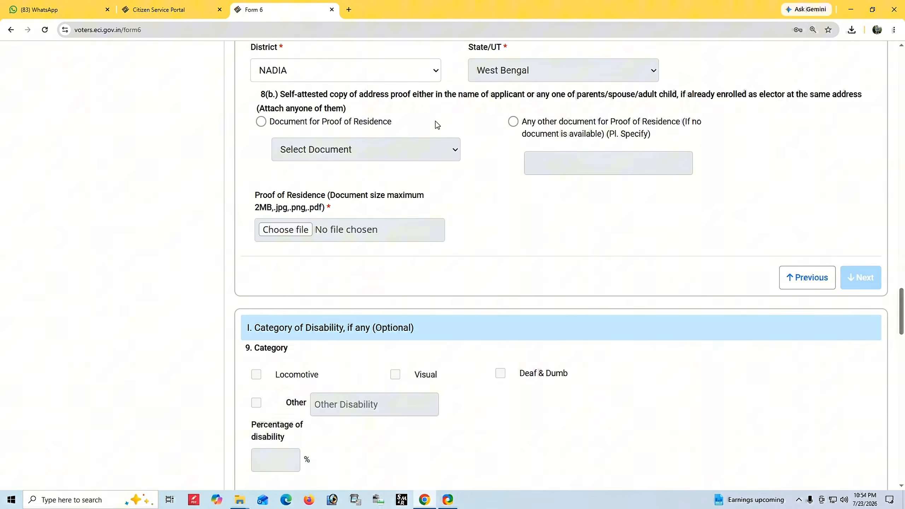
left_click(262, 124)
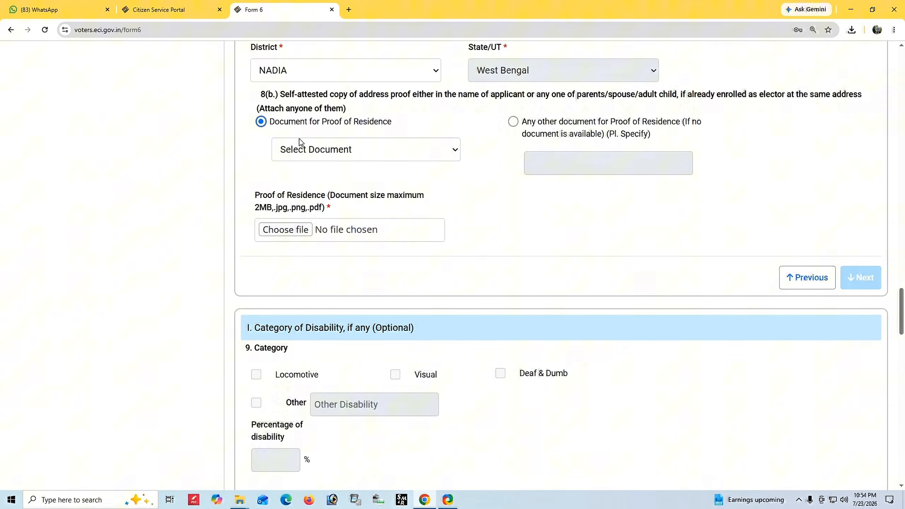
left_click(295, 156)
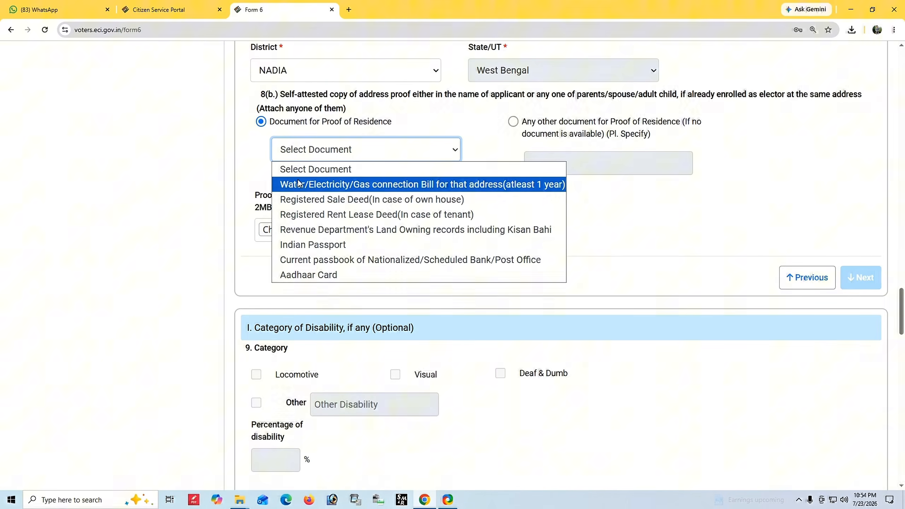
left_click(330, 271)
left_click(466, 146)
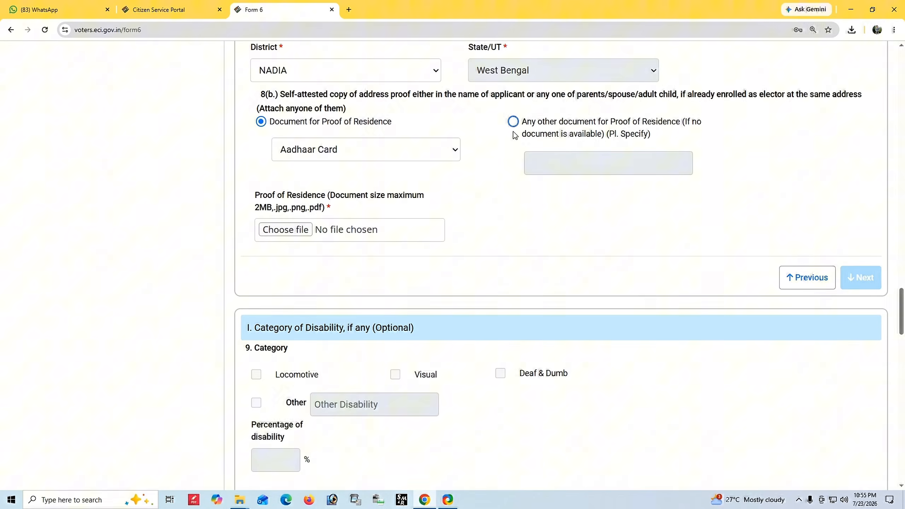
Switch the proof of residence to any other document, specifying a marriage certificate, a linkage certificate and an Aadhaar card
left_click(513, 122)
left_click(533, 164)
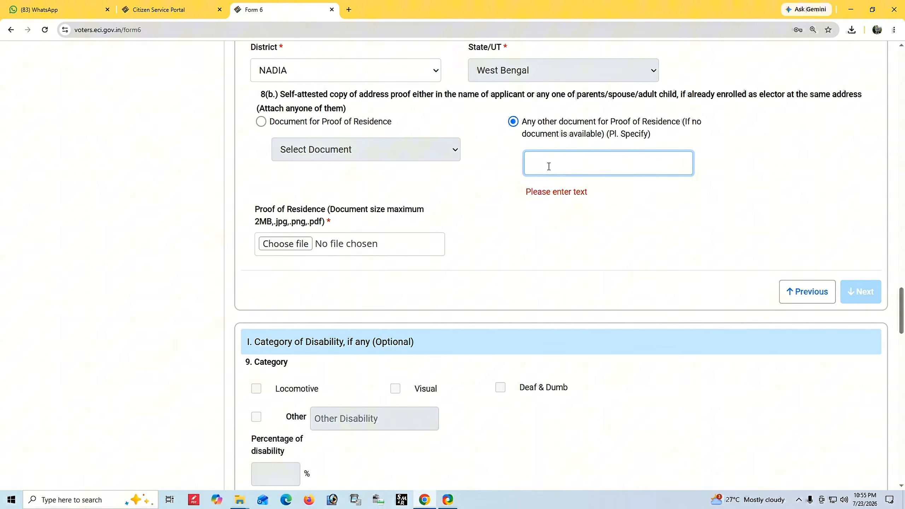
type("MARRI")
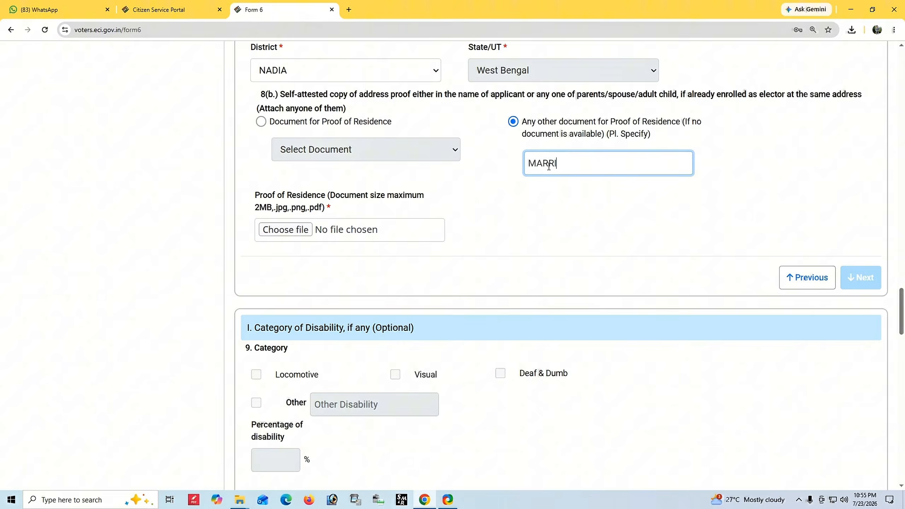
type("AGE CERTIFICATE ")
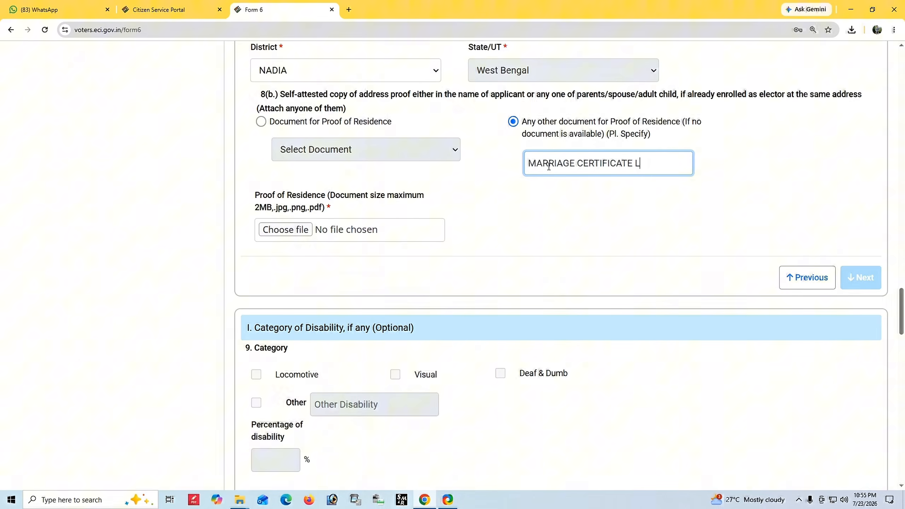
type("LINKAGE CERTI")
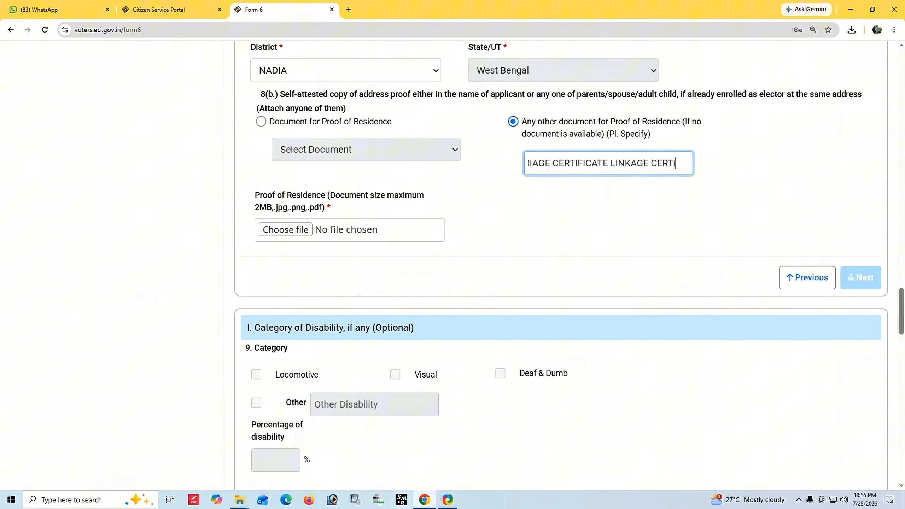
type("FIACTE ADHAR CARD")
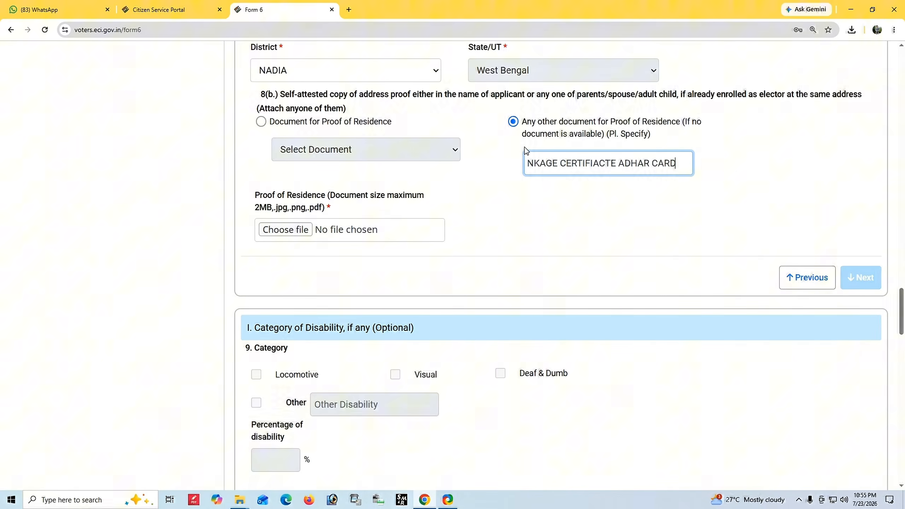
Set the proof of residence document back to Aadhaar Card, upload the applicant's Aadhaar PDF and continue to the disability section
left_click(261, 122)
left_click(312, 153)
left_click(326, 280)
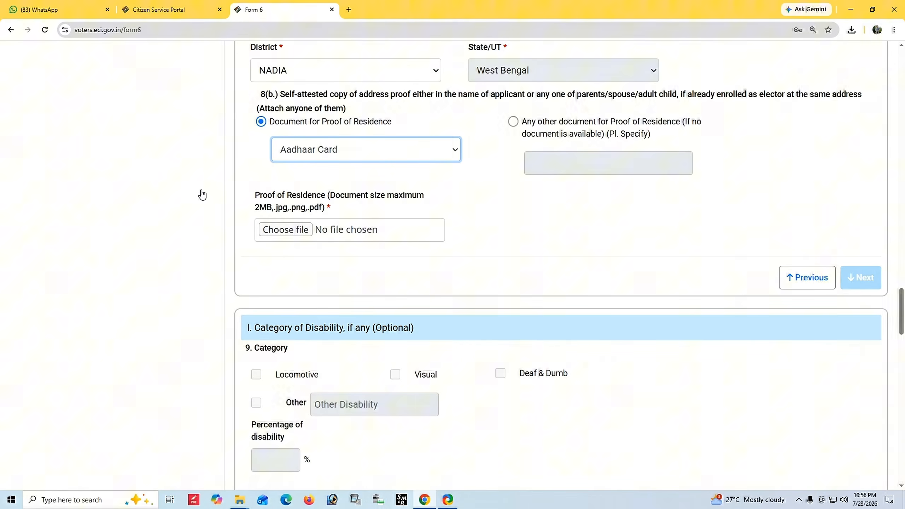
left_click(285, 230)
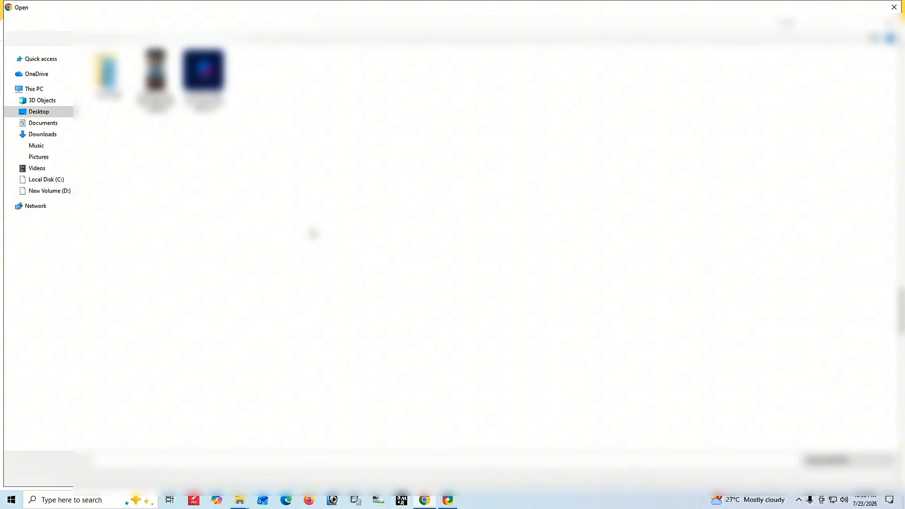
double_click(640, 94)
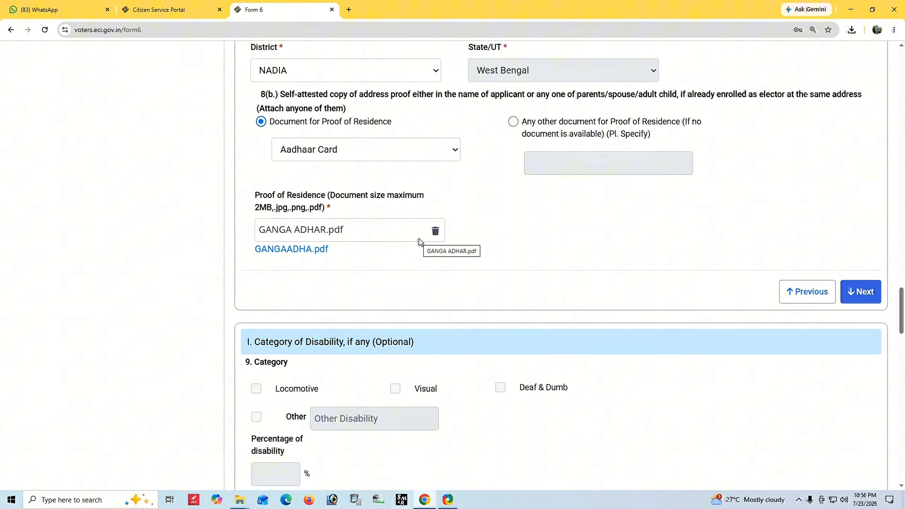
left_click(863, 292)
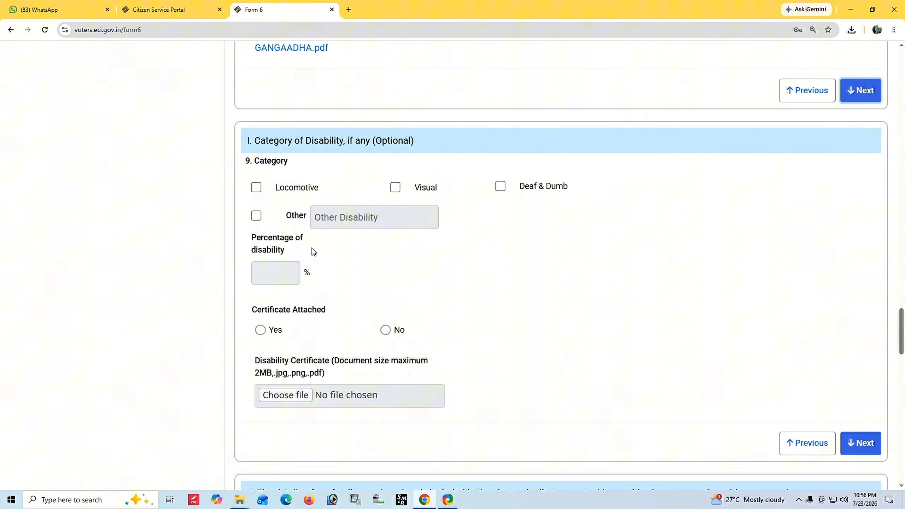
Leave the optional disability category section blank and proceed to the family member details
left_click_drag(241, 144, 459, 151)
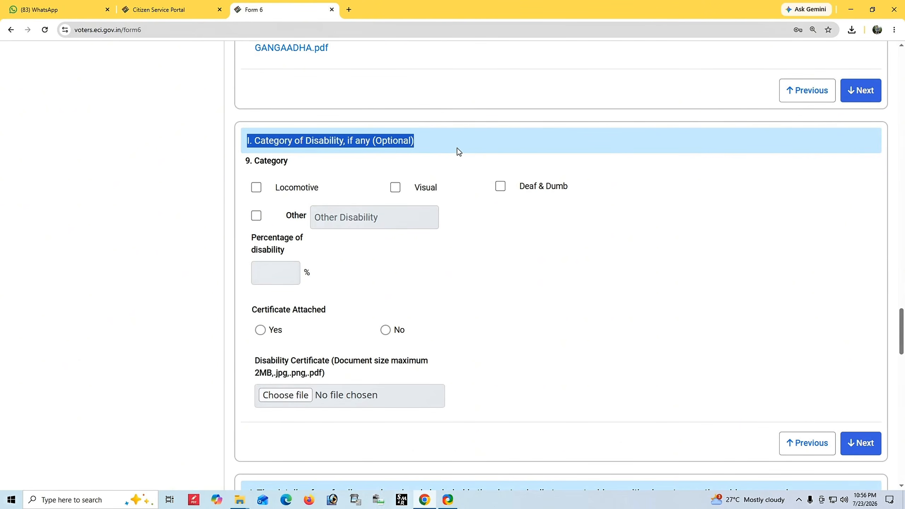
left_click(635, 334)
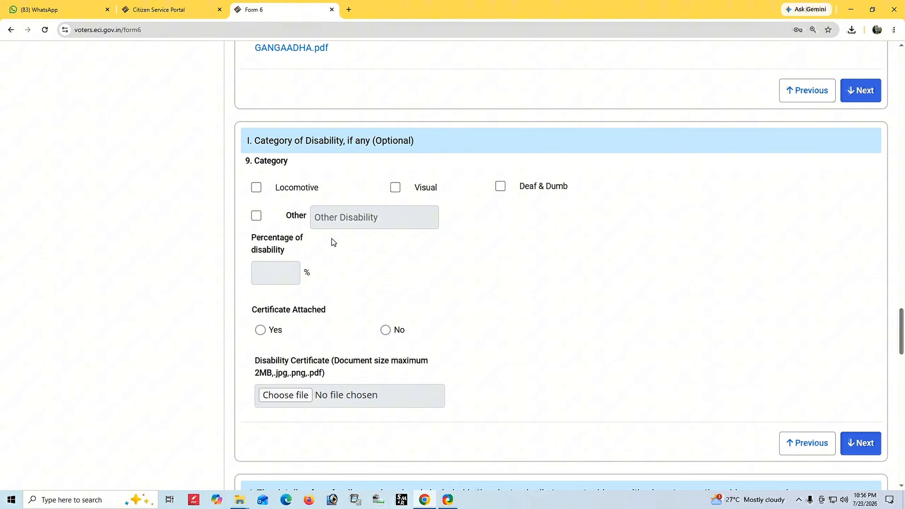
left_click_drag(238, 169, 613, 368)
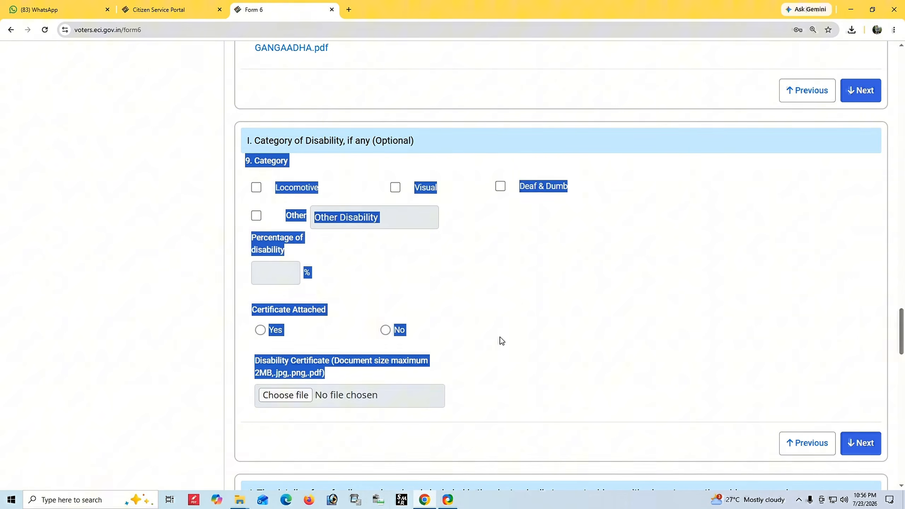
left_click(574, 315)
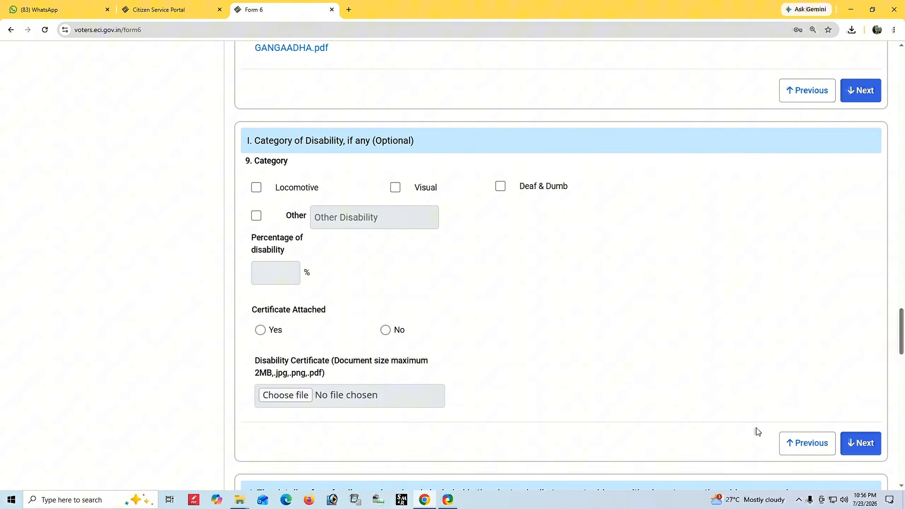
left_click(862, 446)
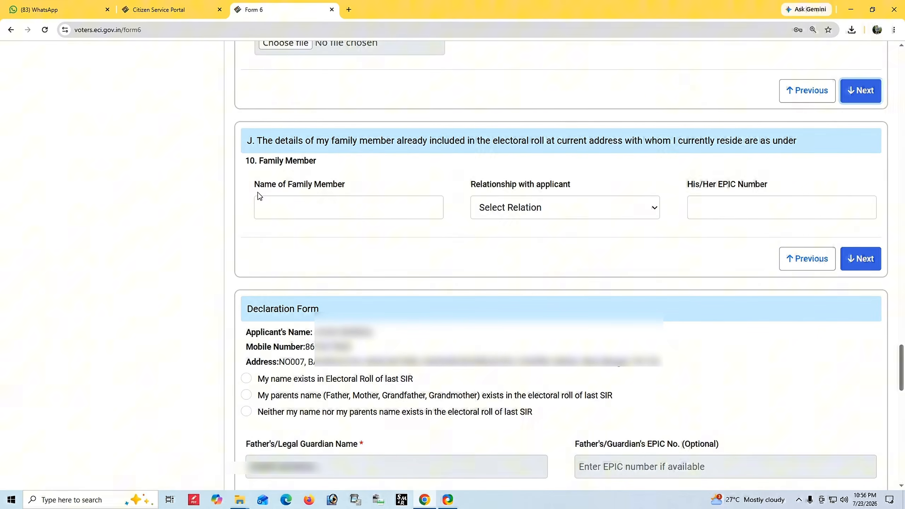
left_click_drag(250, 161, 355, 163)
left_click(355, 163)
left_click(349, 207)
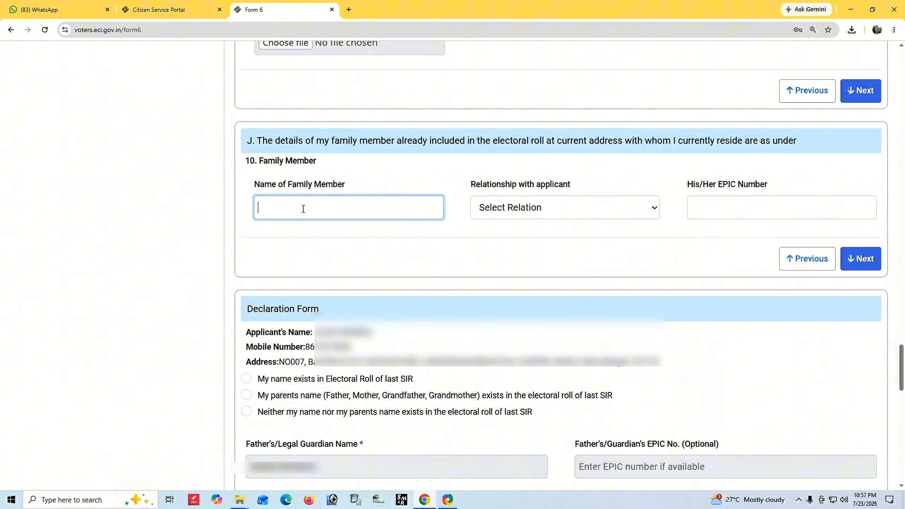
left_click(477, 213)
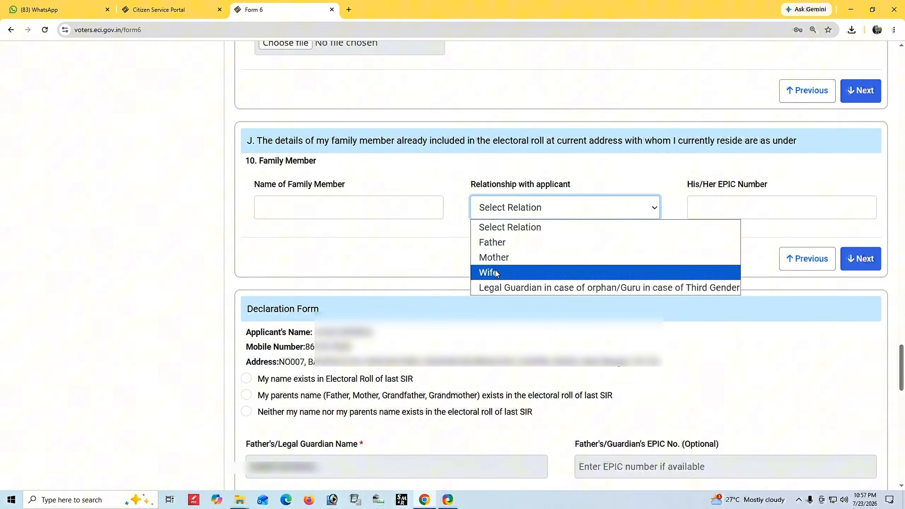
left_click(691, 199)
left_click(706, 208)
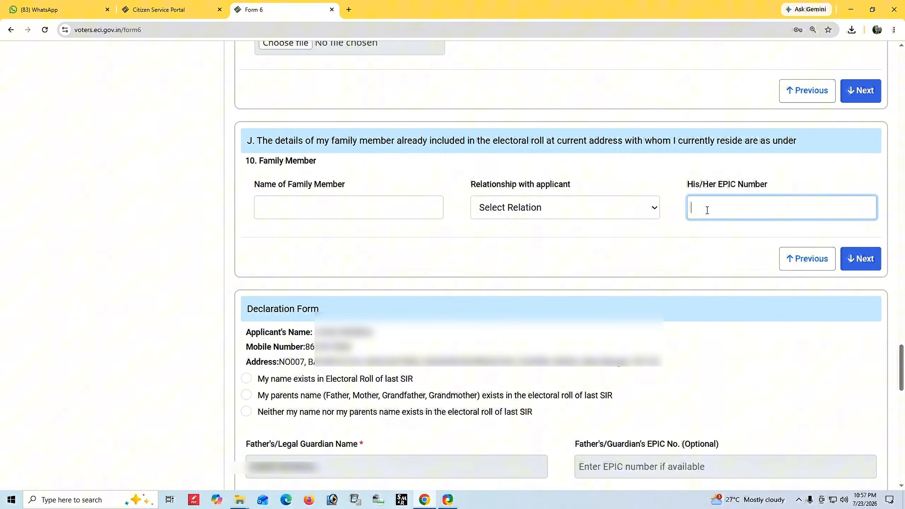
Enter the family member's name in section J and set the relationship with the applicant to Father
left_click(289, 209)
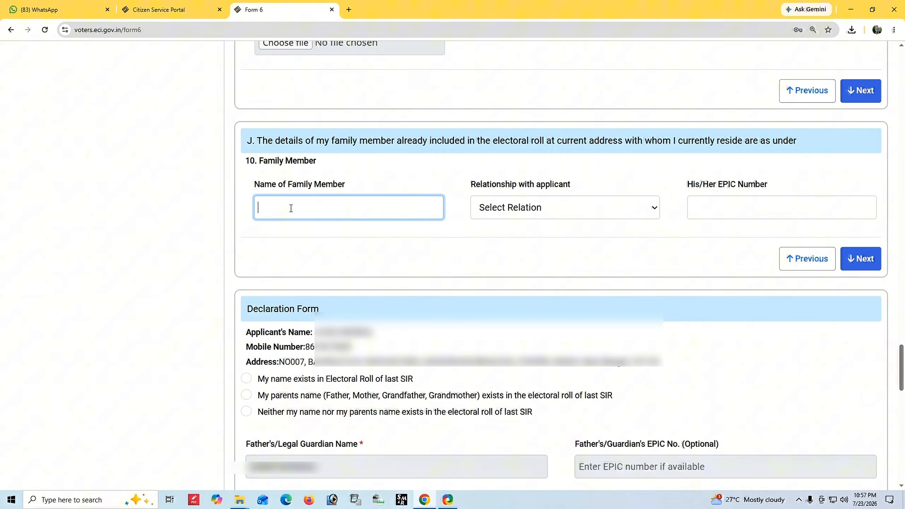
key("Tab")
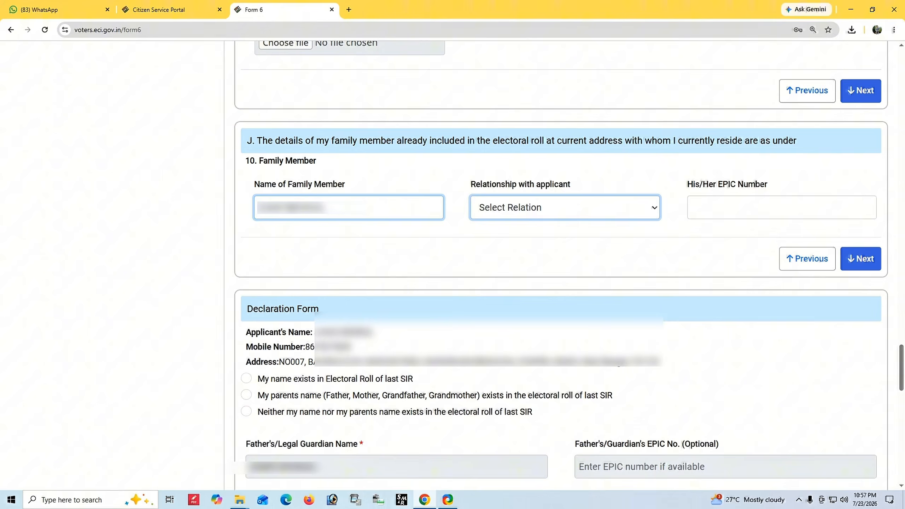
left_click(497, 209)
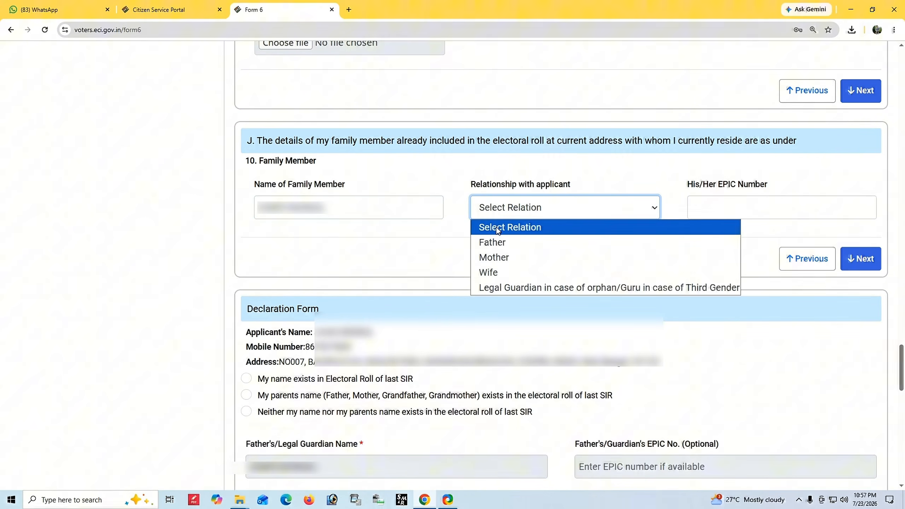
left_click(497, 244)
Paste the father's EPIC number into the family member details and proceed to the Declaration Form
left_click(724, 202)
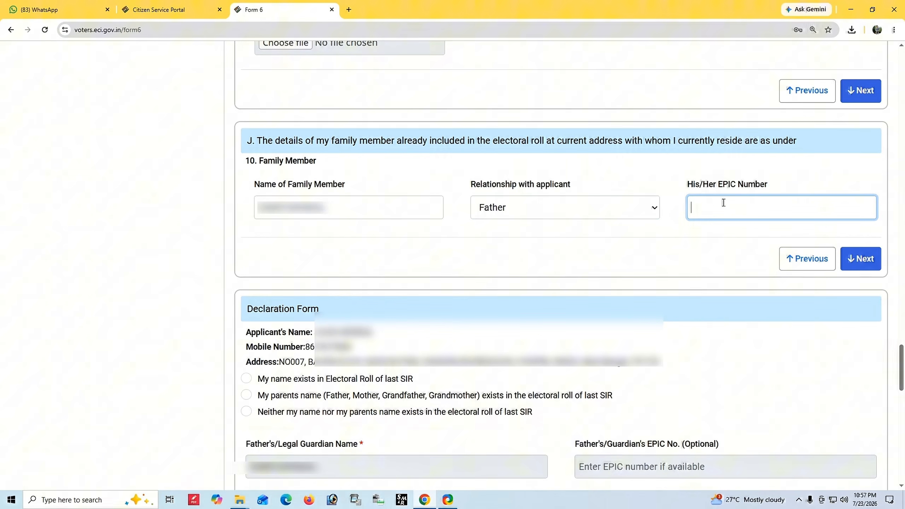
key("ctrl+v")
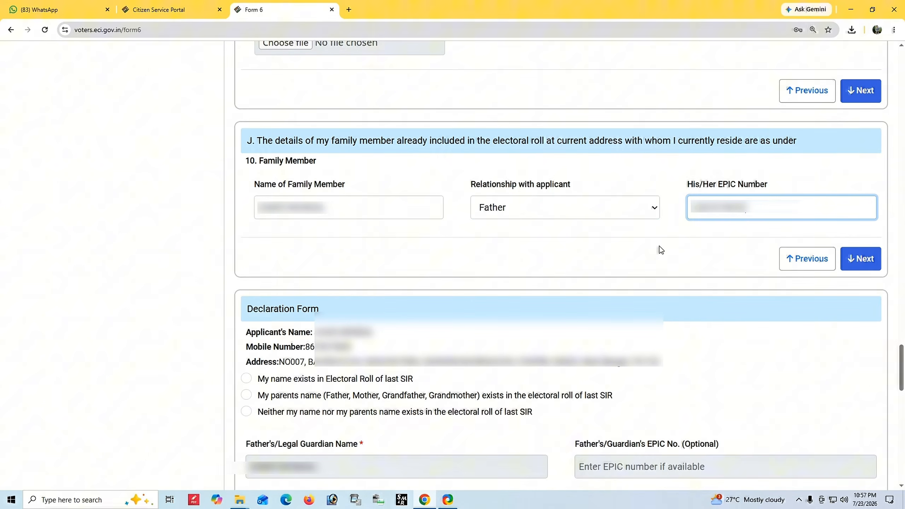
left_click(661, 247)
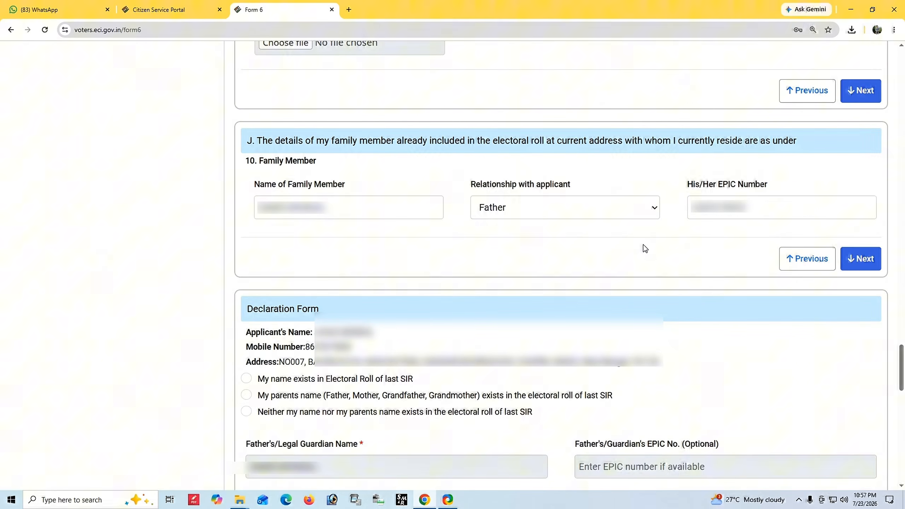
left_click(853, 258)
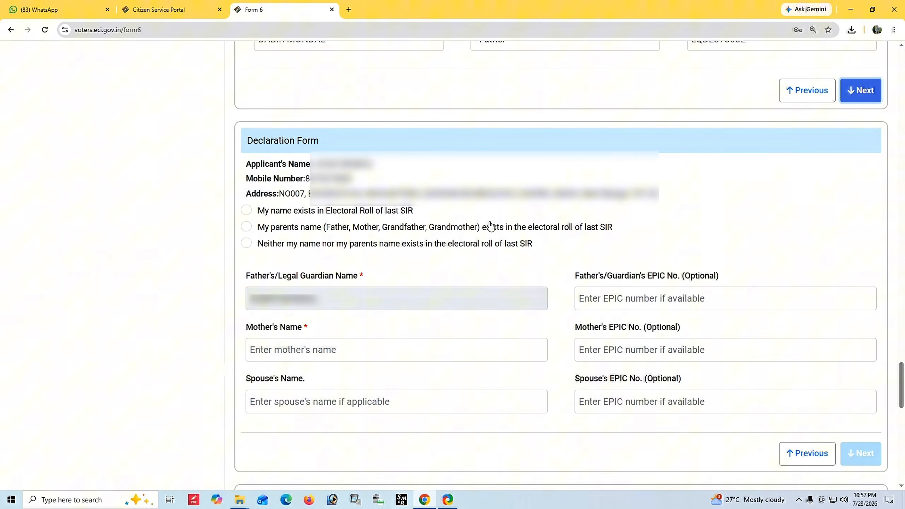
left_click_drag(232, 144, 385, 150)
left_click(387, 165)
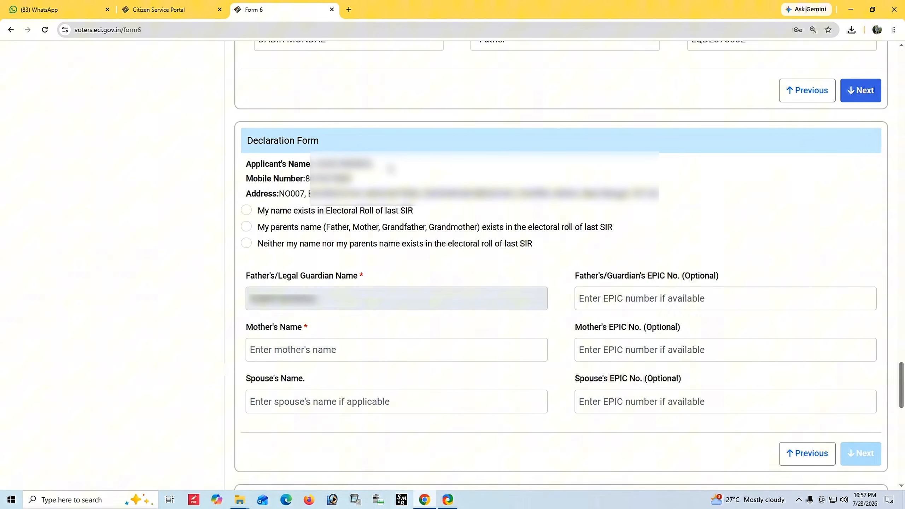
Declare that the parents' name exists in the electoral roll of the last SIR and choose SIR 2025/2026
left_click_drag(319, 164, 678, 197)
left_click(670, 205)
left_click(246, 227)
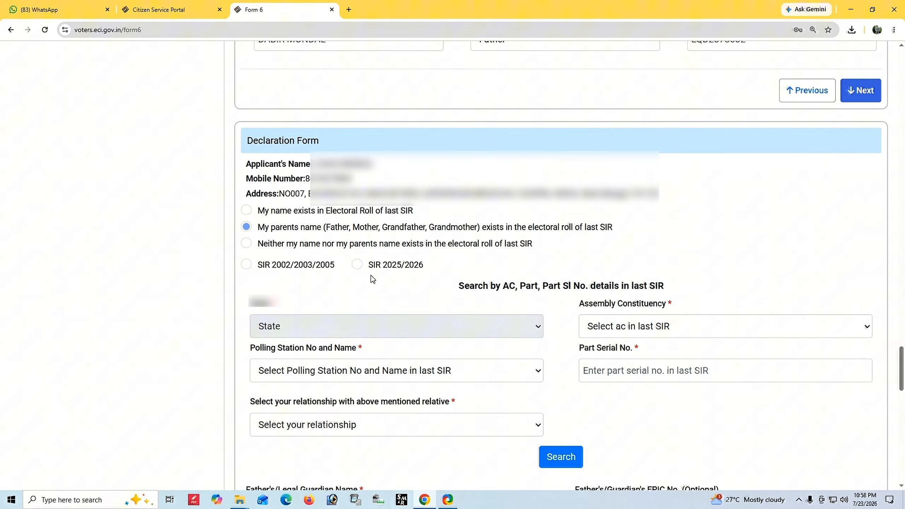
left_click(361, 266)
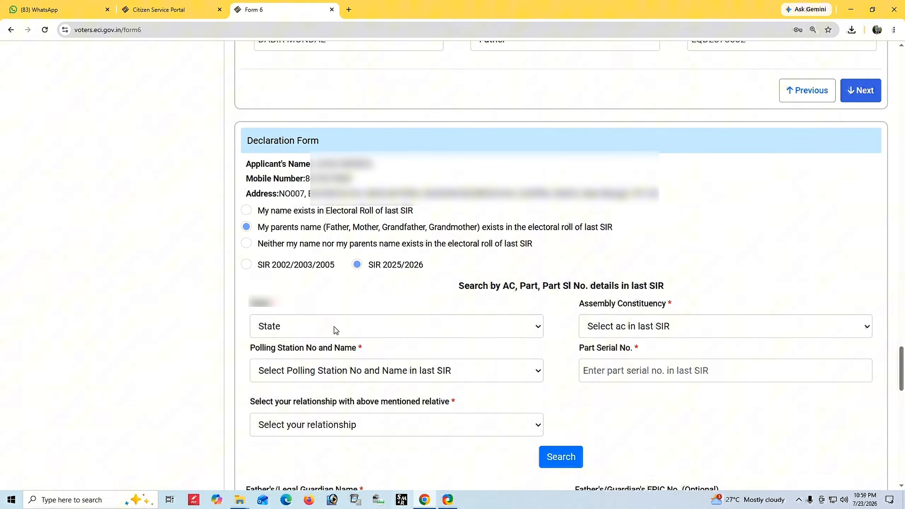
Set the state to West Bengal and the assembly constituency to 82-CHAPRA in the last SIR search
left_click_drag(357, 304, 622, 433)
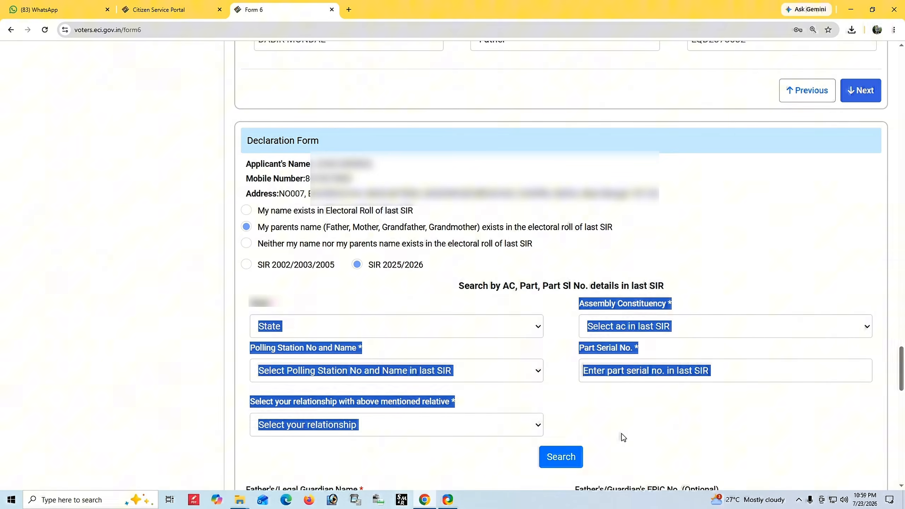
left_click(489, 305)
left_click(312, 329)
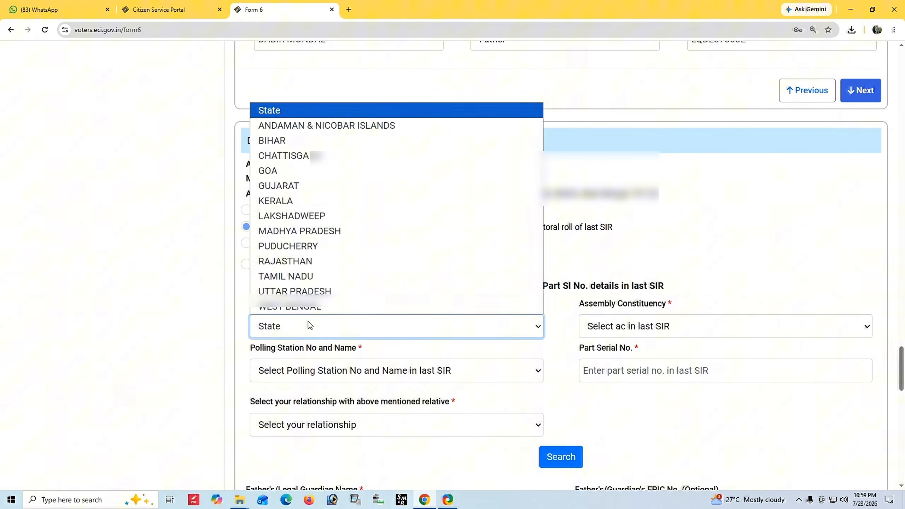
left_click(318, 310)
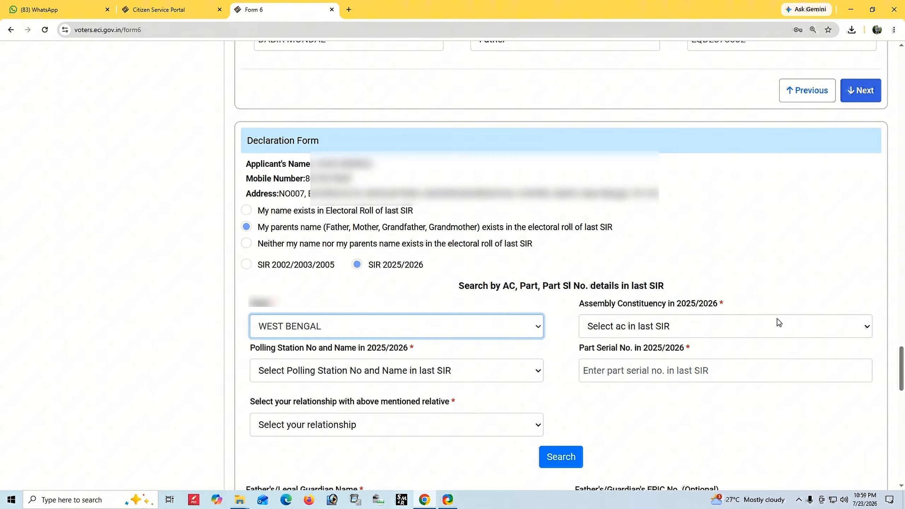
left_click(642, 333)
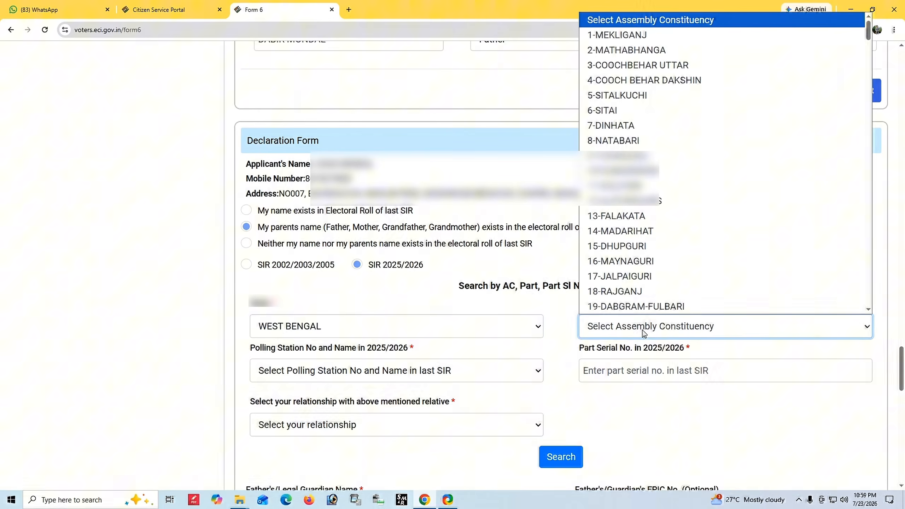
scroll(647, 230, "down", 8)
scroll(646, 230, "down", 15)
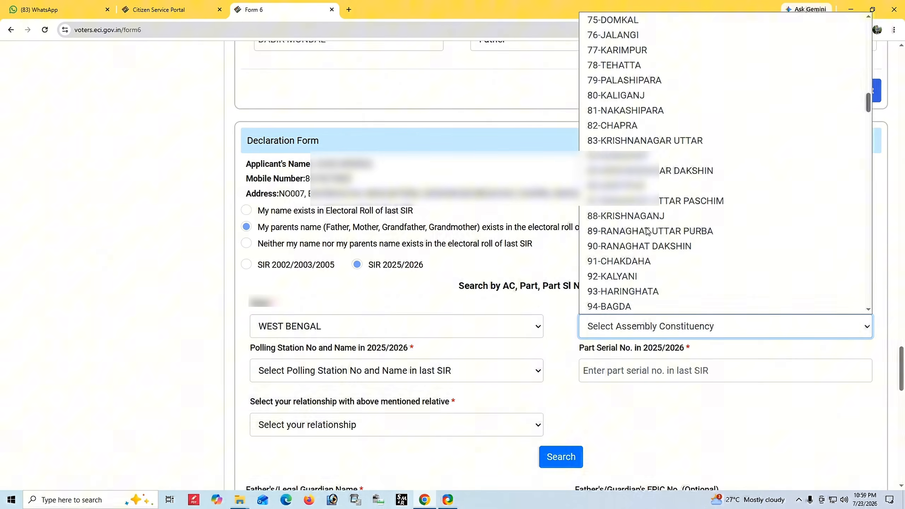
left_click(627, 124)
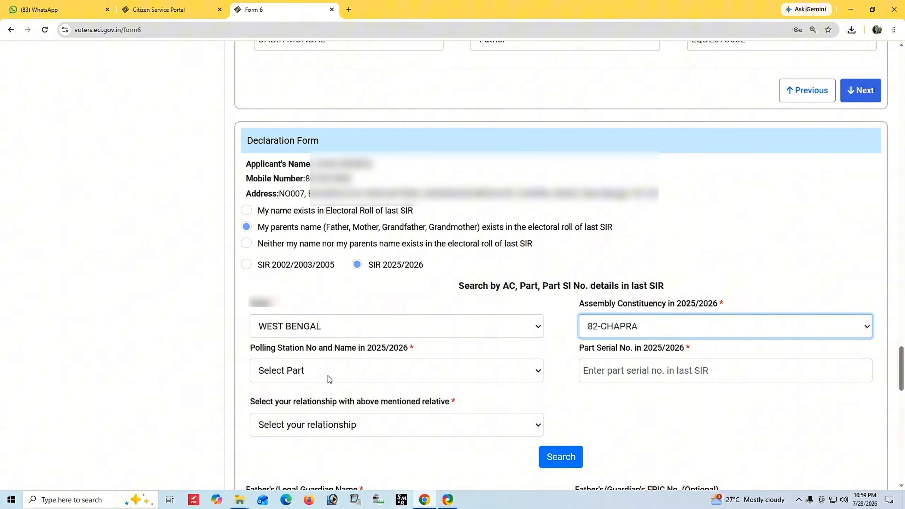
Choose the father's polling station for 2025/2026 and enter his part serial number
left_click_drag(292, 353, 394, 350)
left_click(439, 350)
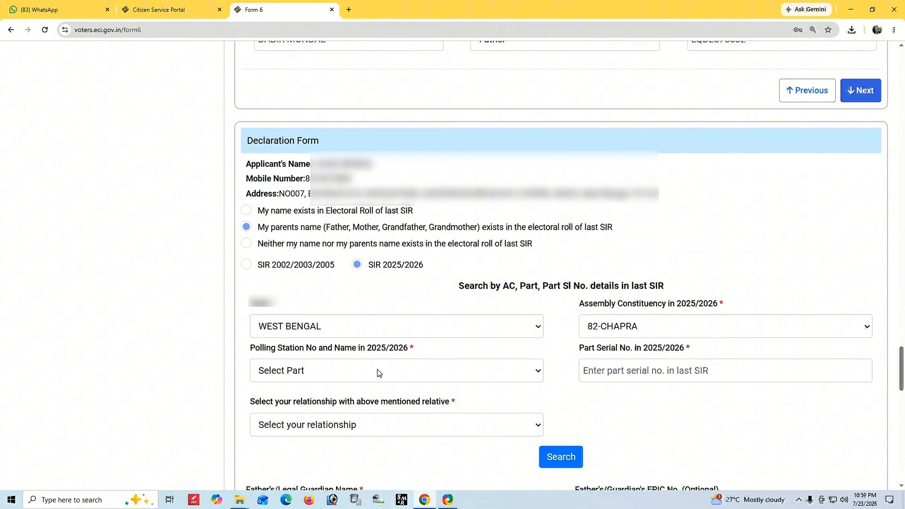
left_click(340, 373)
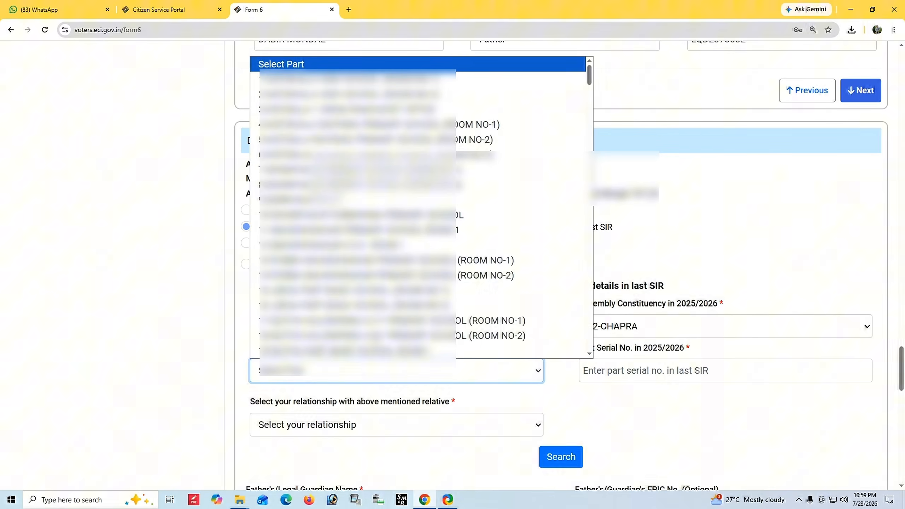
scroll(356, 275, "down", 15)
scroll(356, 275, "down", 15)
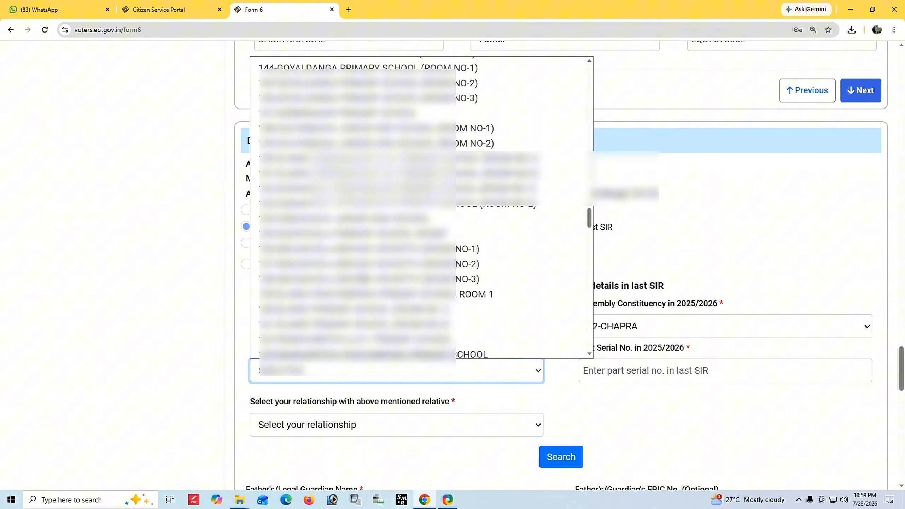
left_click(356, 204)
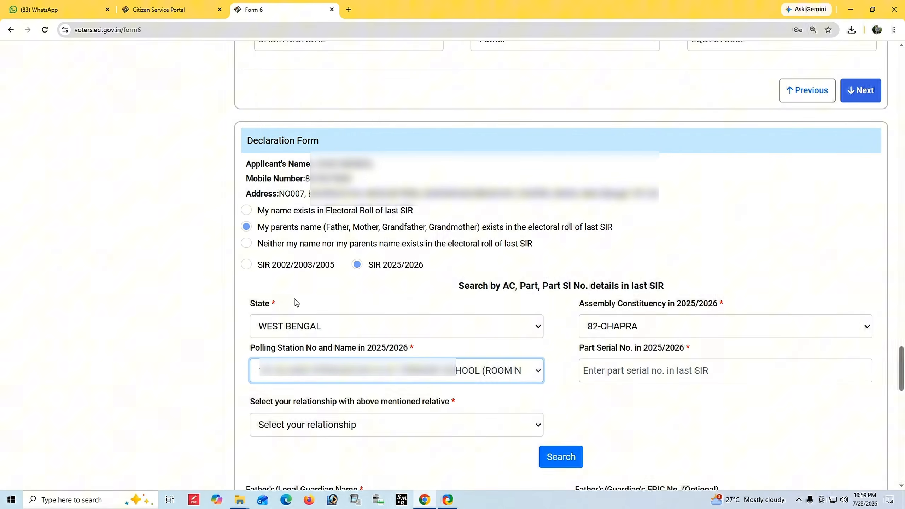
left_click(620, 363)
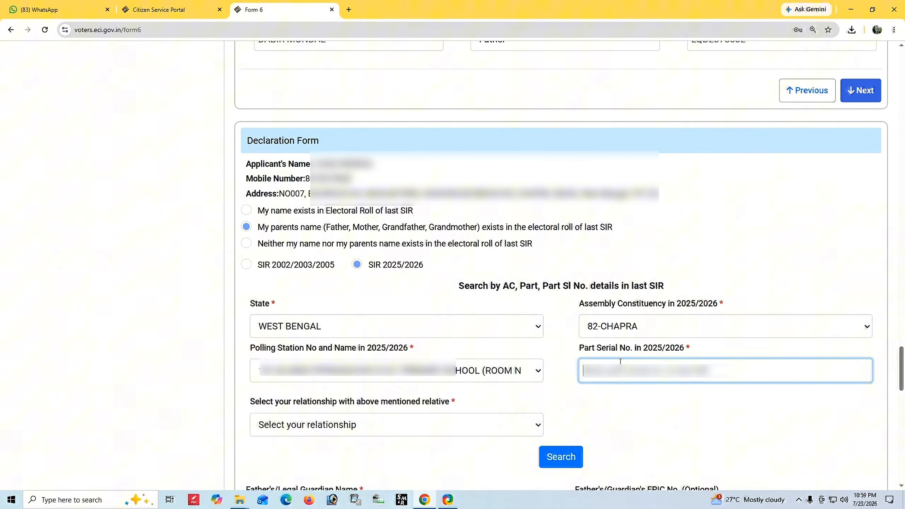
type("338")
left_click(605, 400)
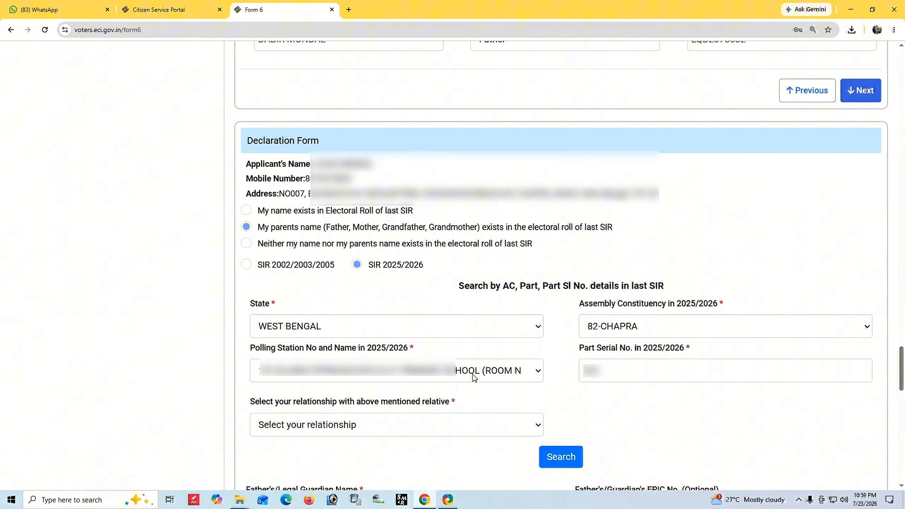
Set the relationship with the mentioned relative to Father and search the last SIR roll
scroll(463, 382, "down", 1)
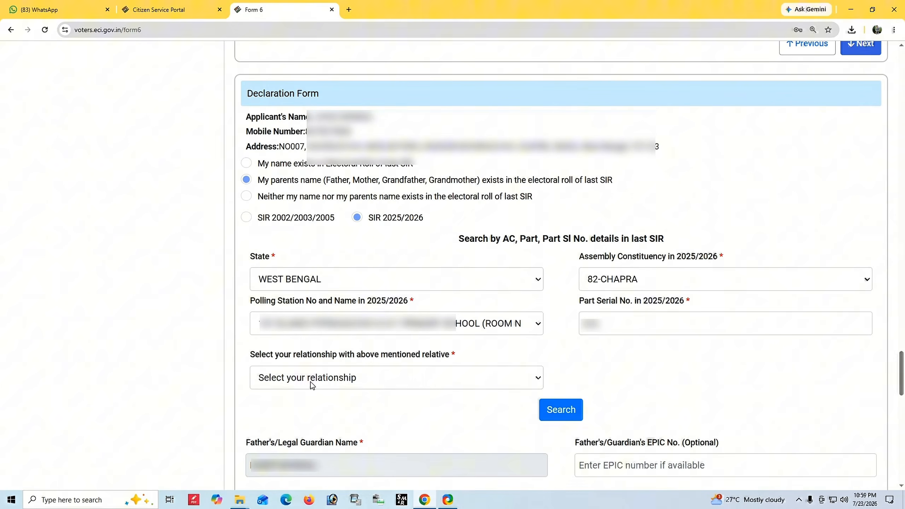
left_click_drag(251, 355, 459, 363)
left_click(481, 364)
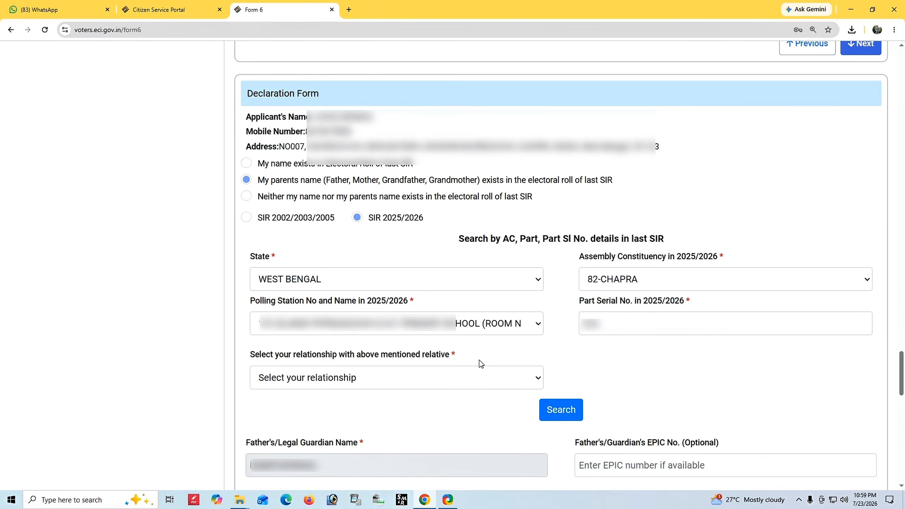
left_click(330, 378)
left_click_drag(309, 265, 637, 341)
left_click(638, 344)
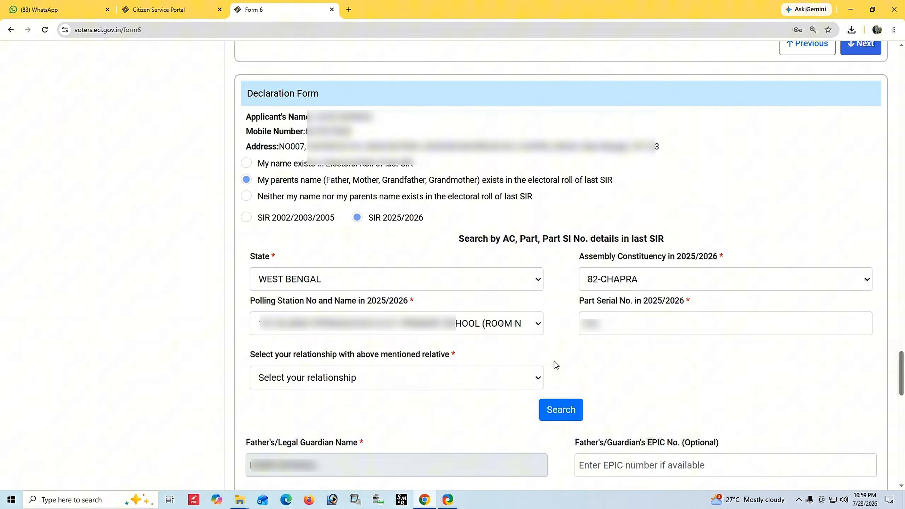
left_click(353, 379)
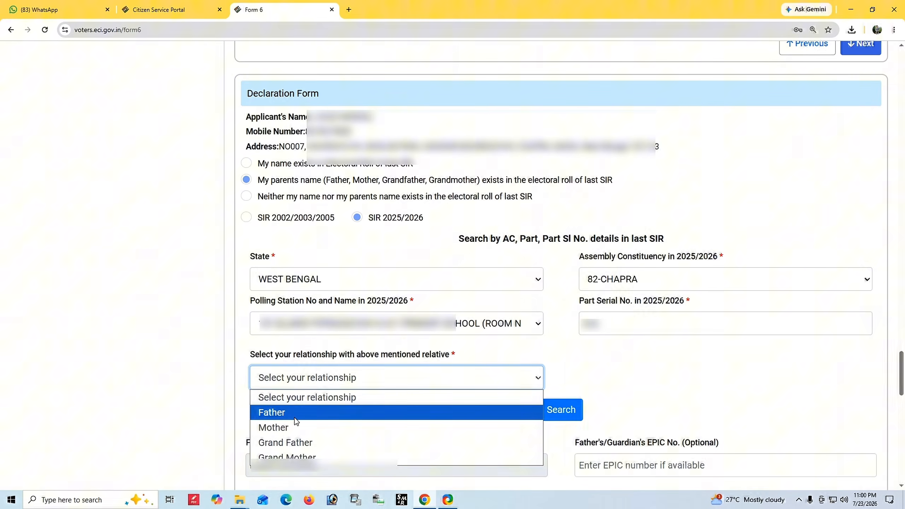
left_click(295, 414)
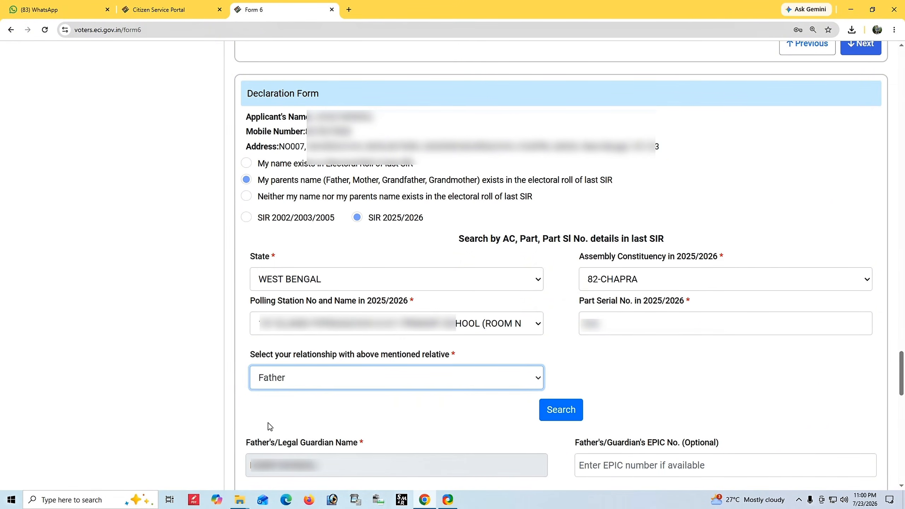
left_click(558, 415)
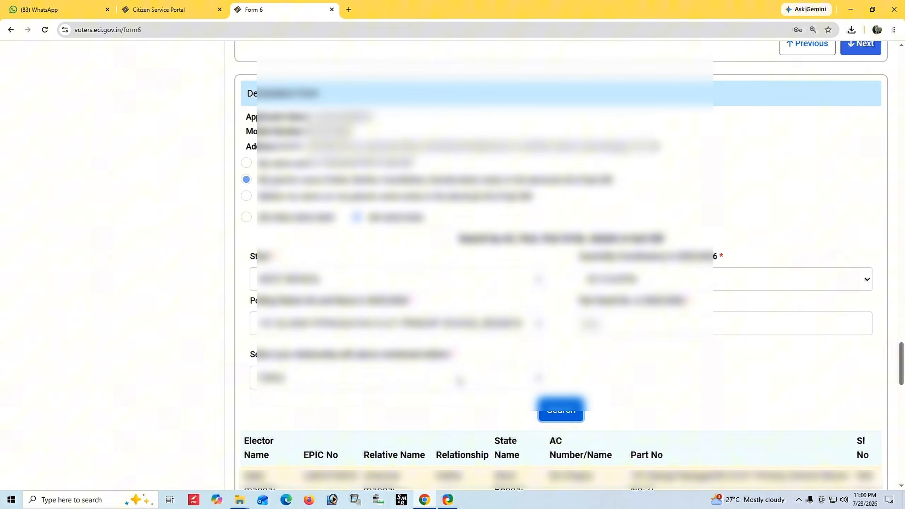
Review the matching elector record, confirm that the relative's name exists in the 2025/2026 electoral roll and continue
scroll(461, 378, "down", 5)
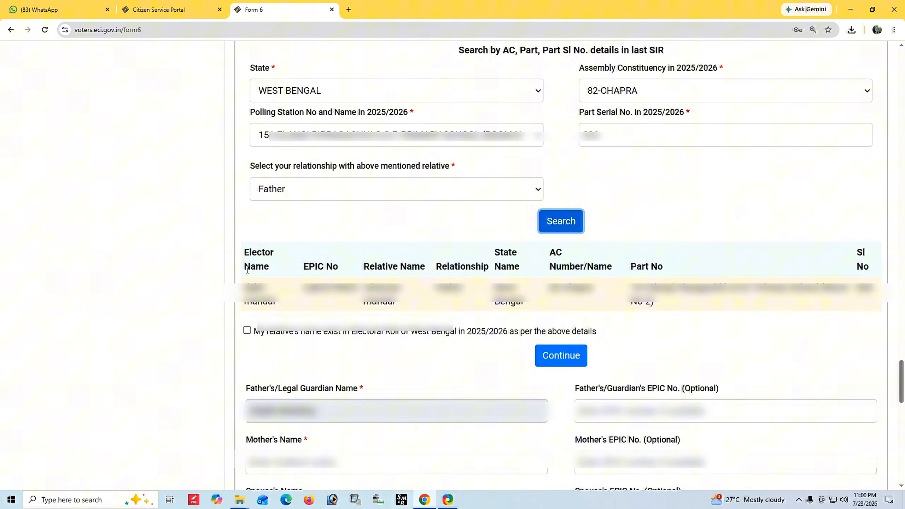
left_click_drag(247, 272, 853, 306)
left_click(857, 305)
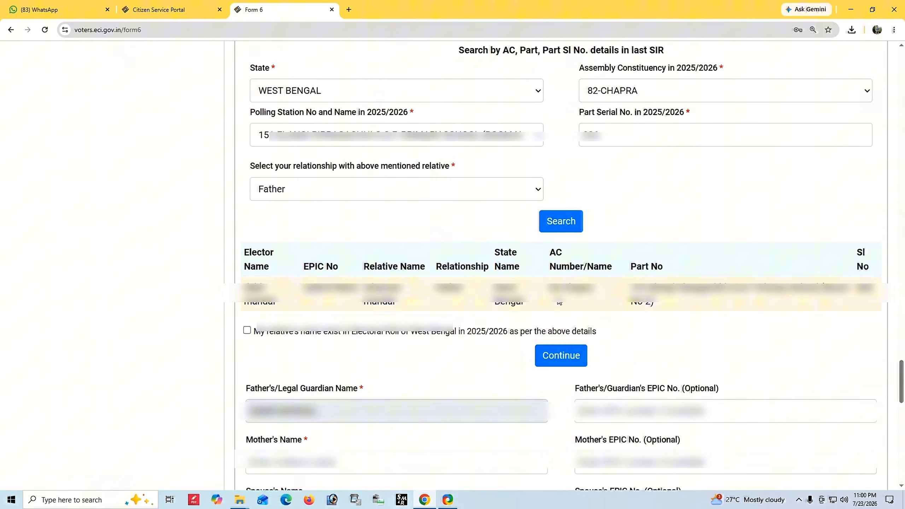
triple_click(667, 299)
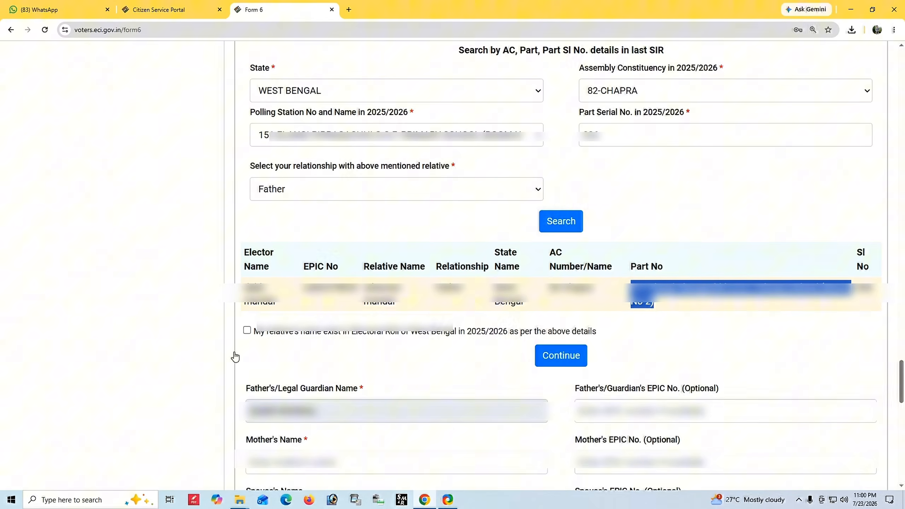
left_click(246, 345)
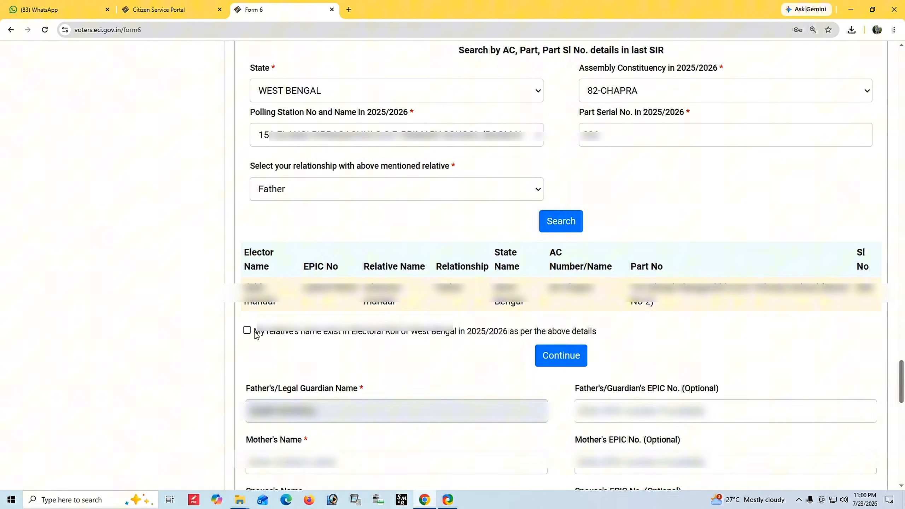
left_click(248, 331)
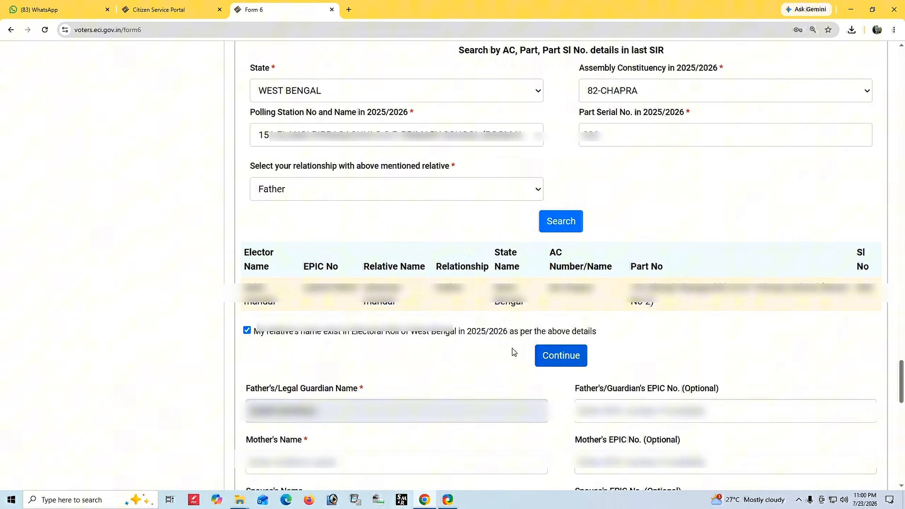
left_click(556, 355)
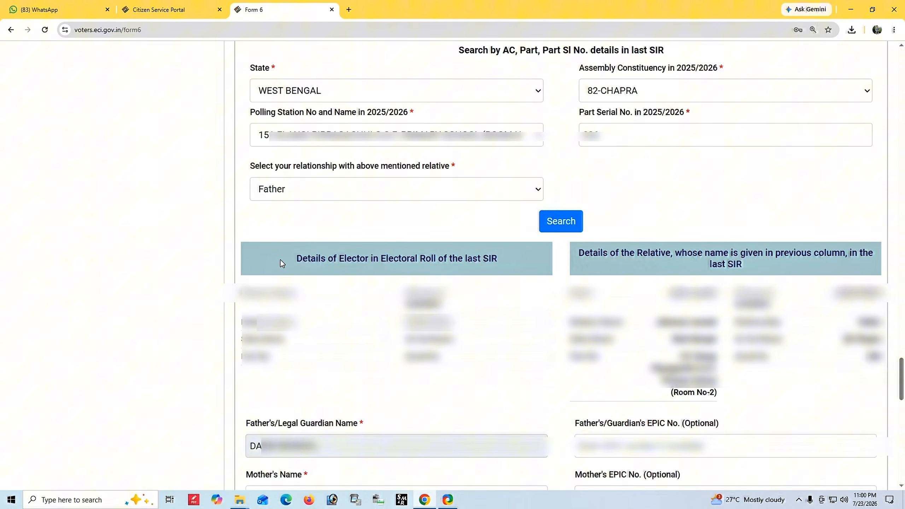
Review the elector and relative details from the last SIR and the parent and spouse fields below them
left_click_drag(280, 260, 842, 373)
left_click(736, 380)
scroll(561, 265, "down", 6)
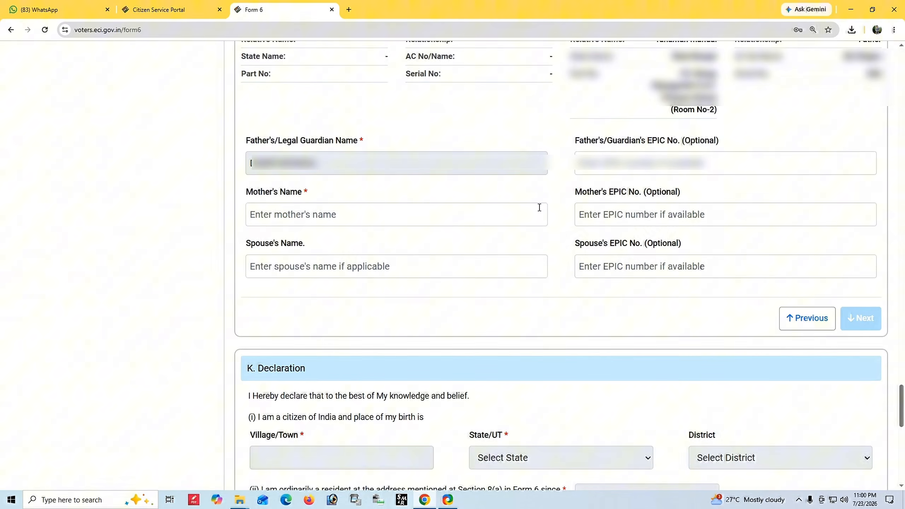
scroll(522, 311, "down", 1)
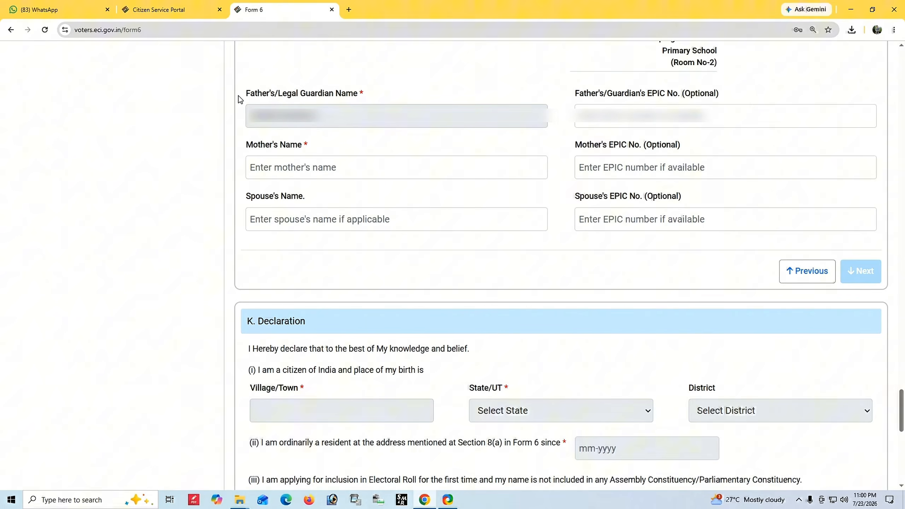
left_click_drag(239, 97, 374, 97)
left_click(373, 116)
left_click_drag(519, 89, 673, 270)
left_click(673, 270)
left_click_drag(326, 116, 225, 110)
left_click(530, 92)
left_click(402, 219)
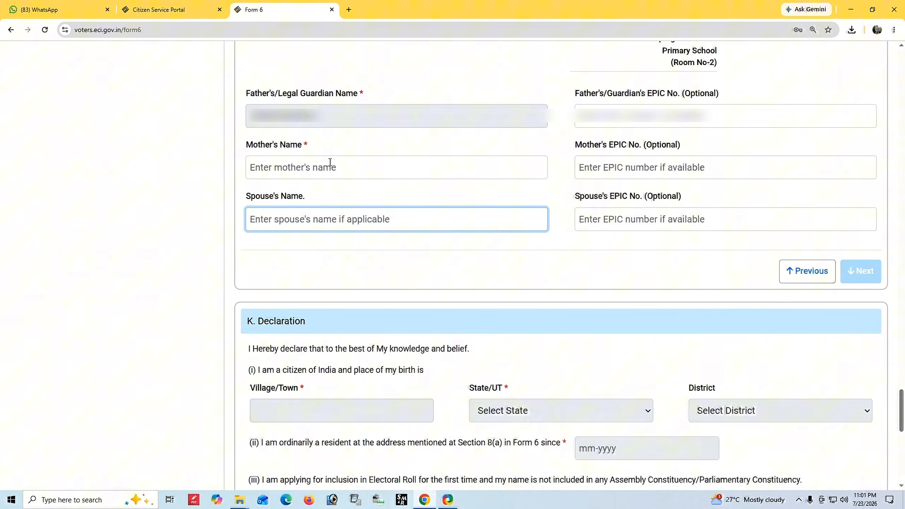
left_click(734, 105)
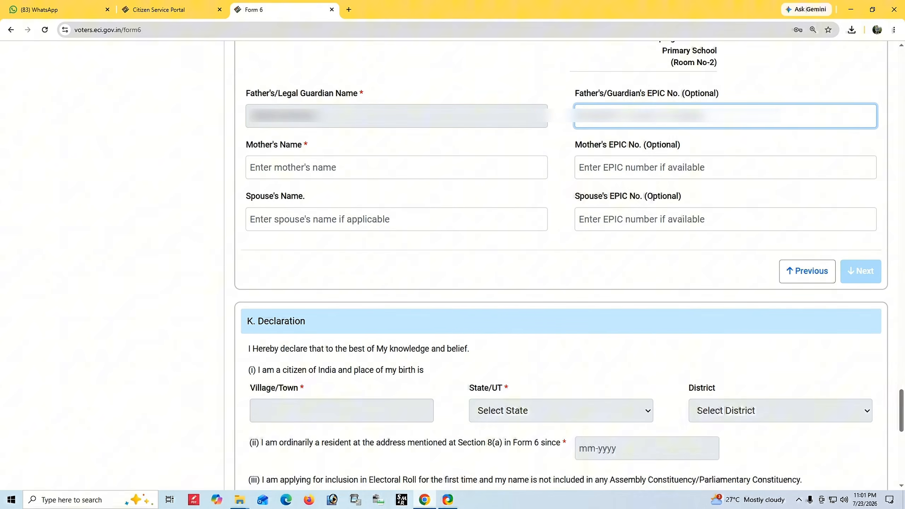
left_click_drag(730, 95, 630, 94)
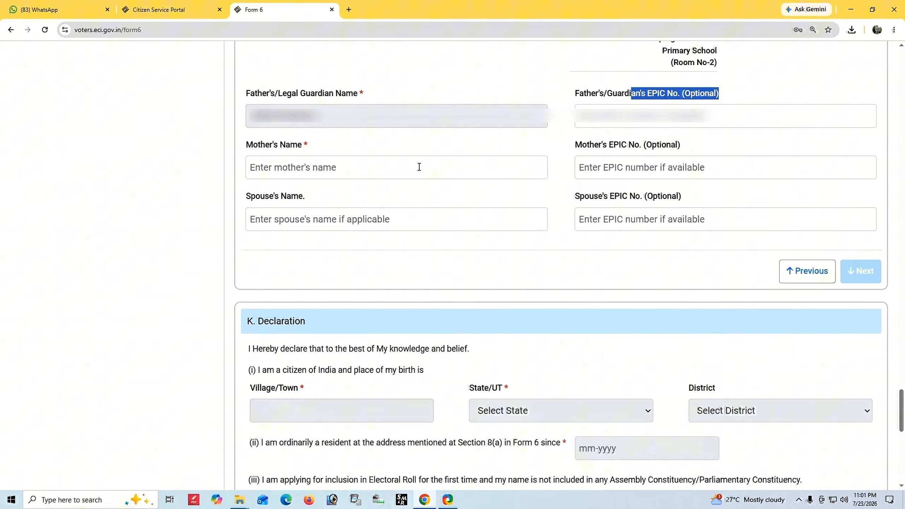
Enter the mother's EPIC number in the Declaration Form to fill in her name
left_click(342, 174)
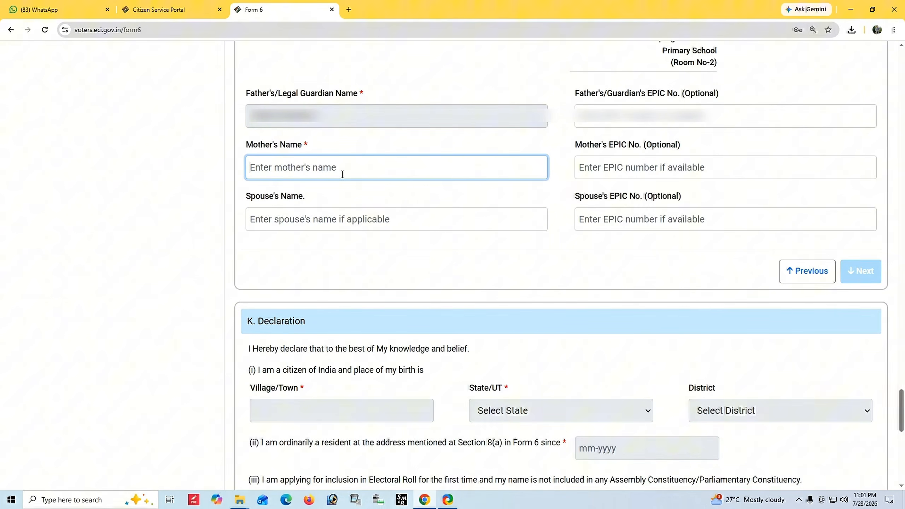
left_click(611, 146)
left_click(600, 122)
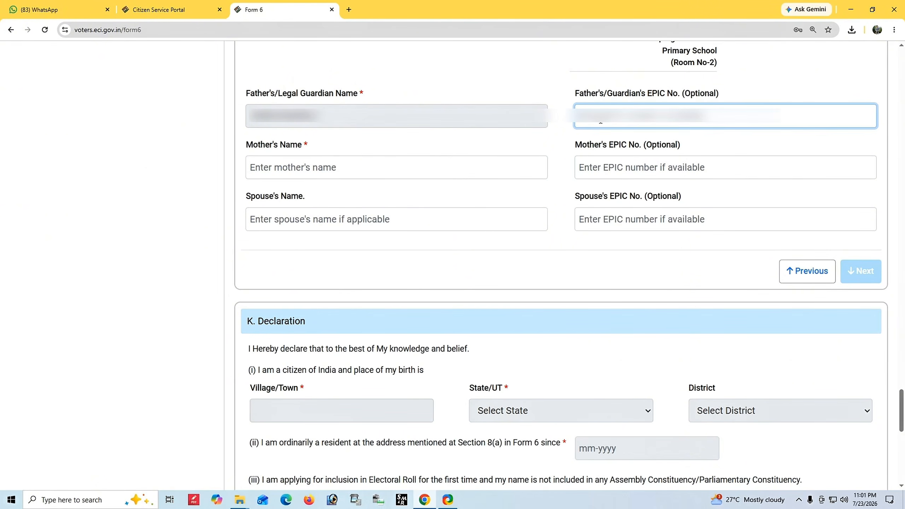
left_click(584, 166)
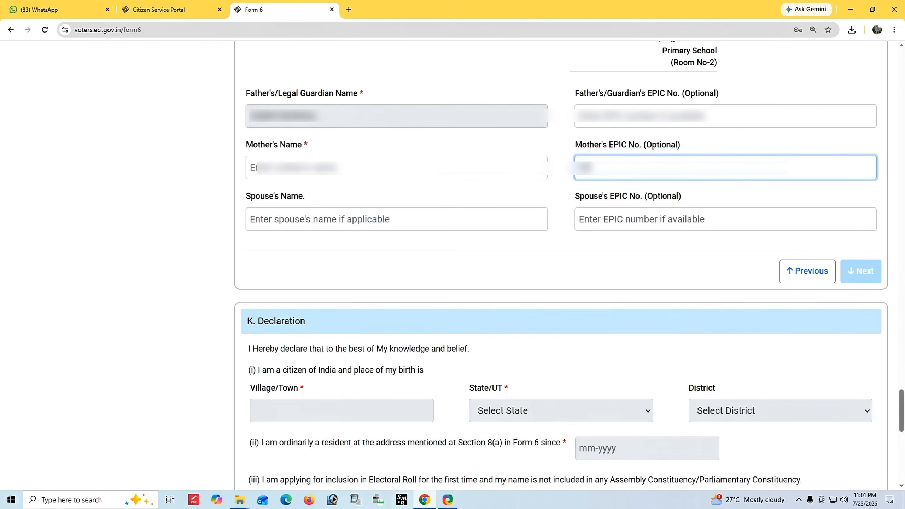
type("?")
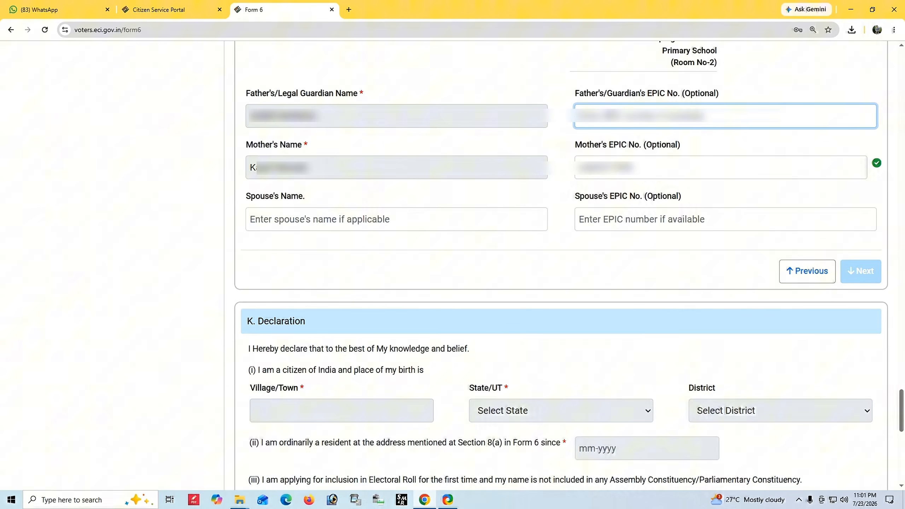
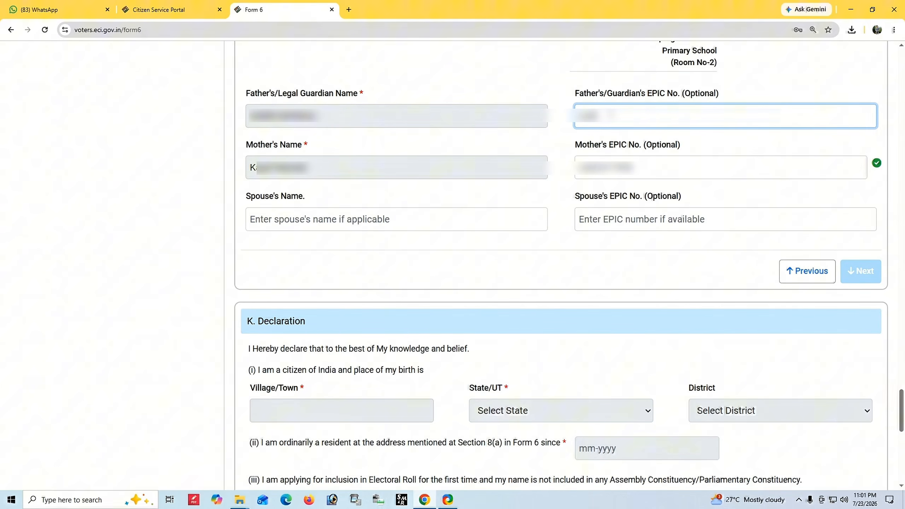
Enter the father's EPIC number in the Declaration Form
left_click(555, 86)
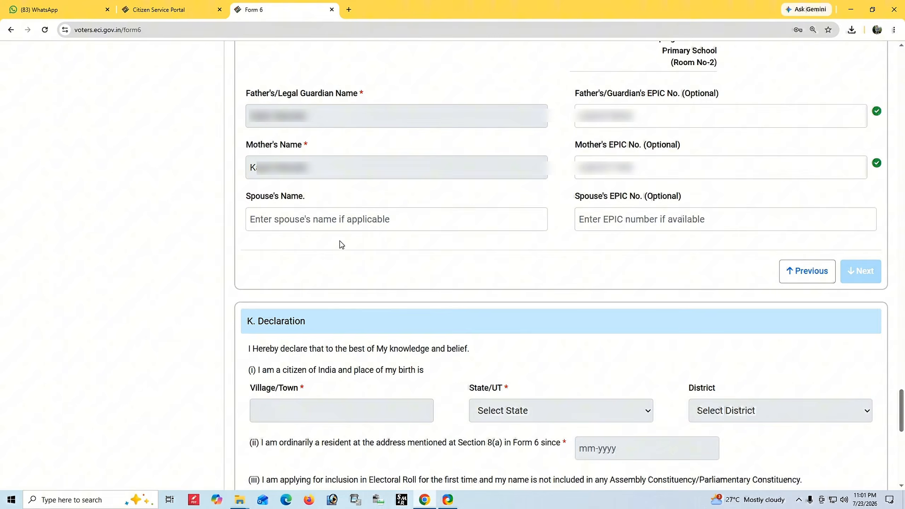
Leave the spouse details blank, continue to the Declaration section and enter the village or town of birth
left_click(306, 215)
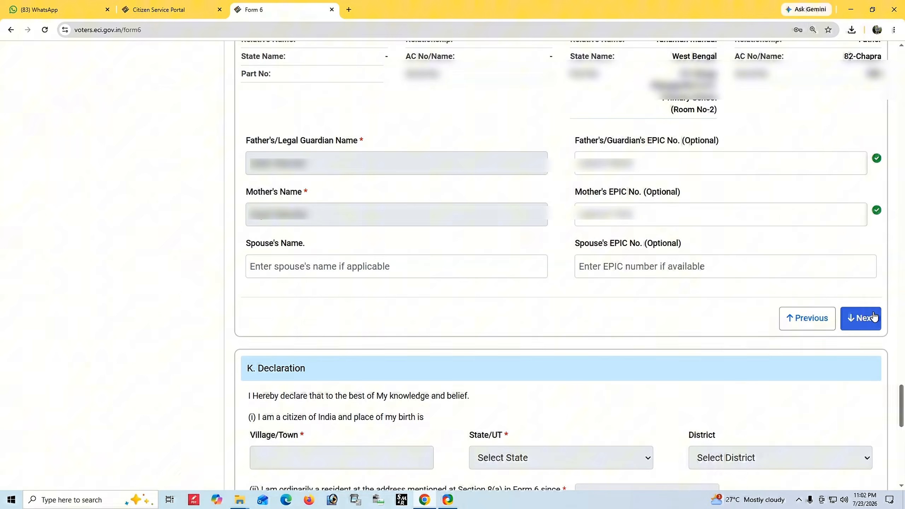
left_click(844, 318)
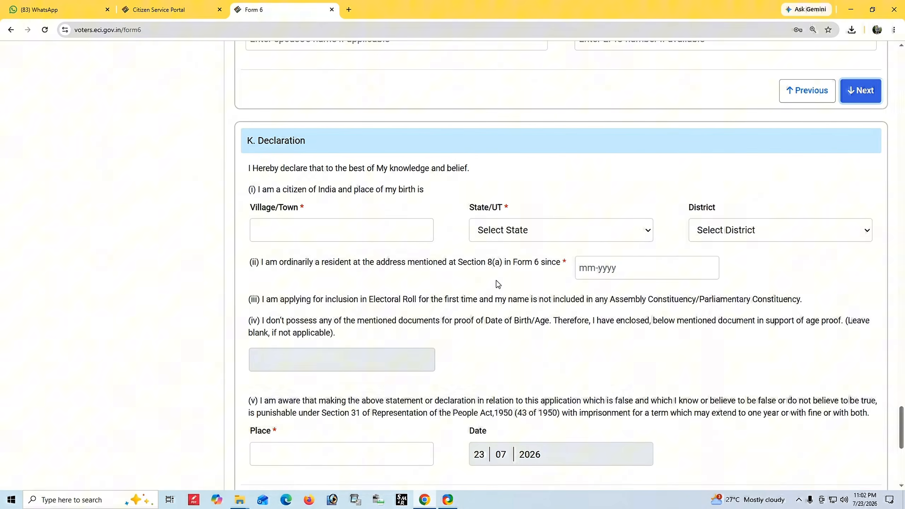
double_click(260, 141)
left_click(498, 191)
left_click_drag(257, 193, 414, 193)
left_click(323, 224)
type("BAHIR")
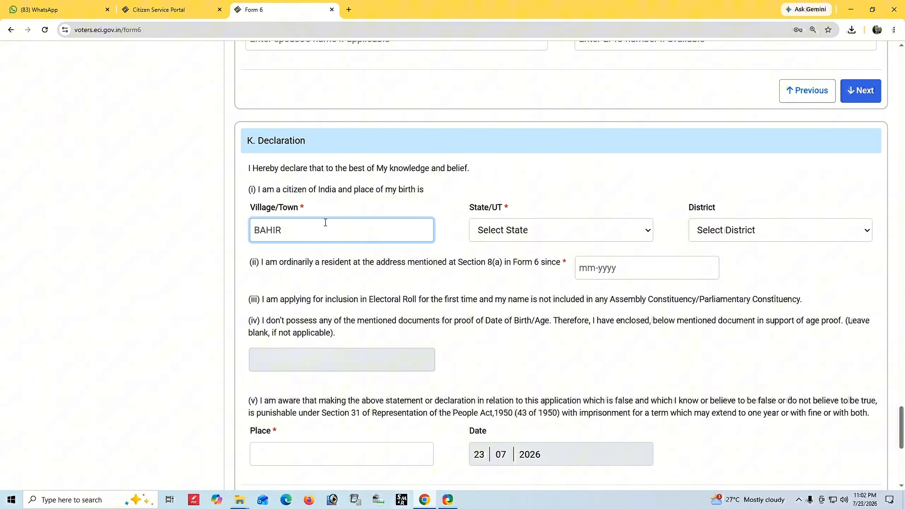
type("GACHHI")
left_click(459, 186)
Select West Bengal as the state and NADIA as the district of the applicant's place of birth
left_click(504, 228)
scroll(517, 356, "down", 5)
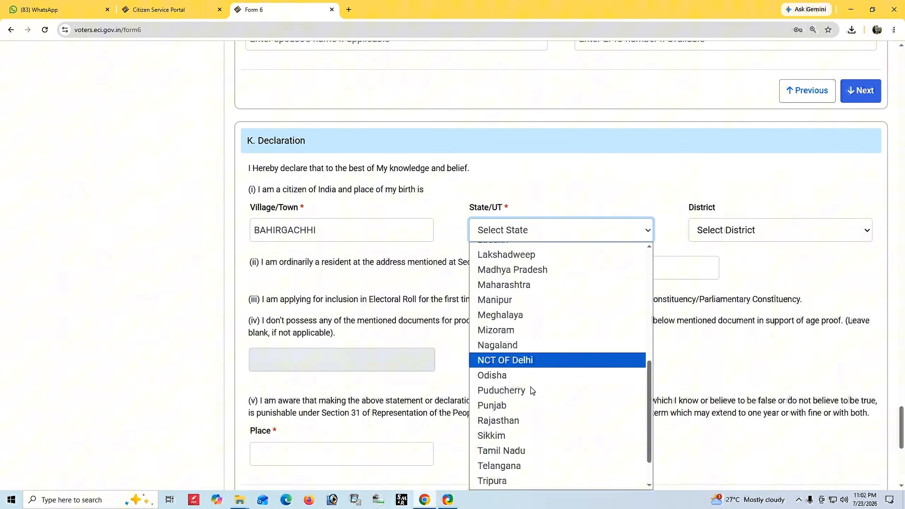
left_click(500, 481)
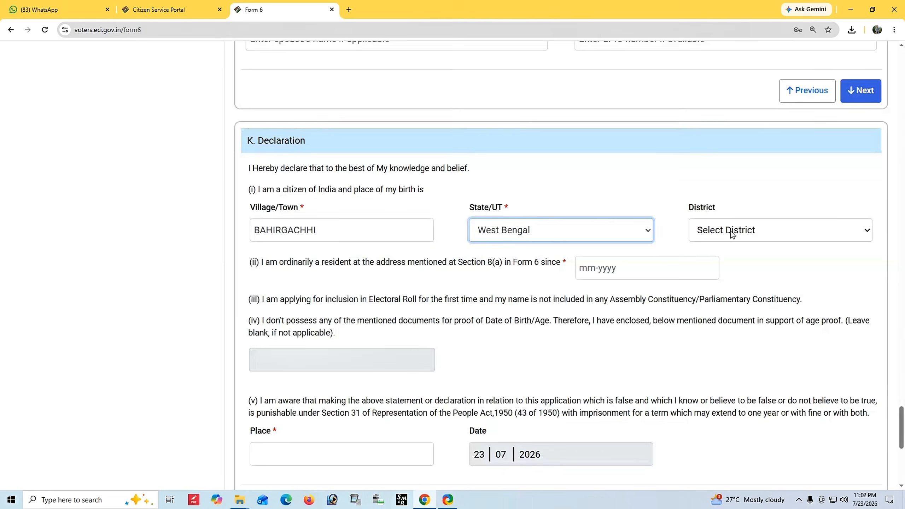
left_click(731, 229)
scroll(729, 321, "down", 4)
left_click(711, 361)
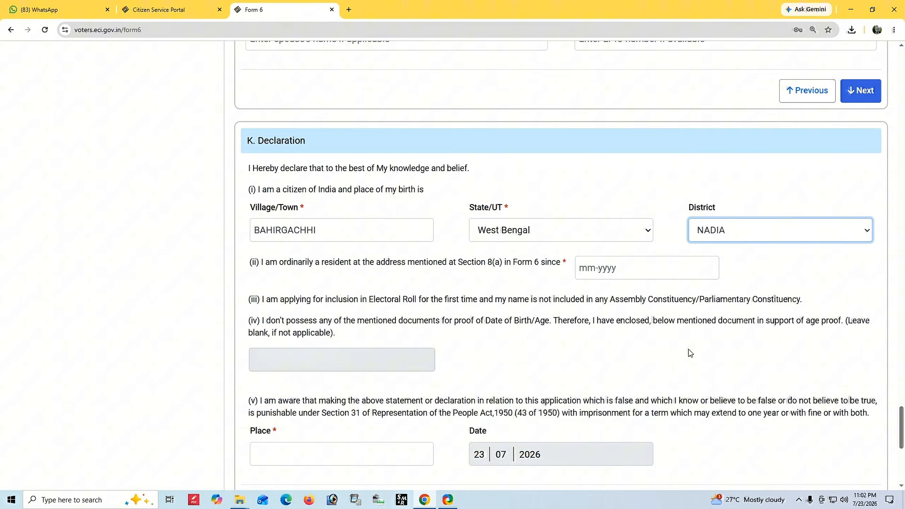
Set the month and year since which the applicant has ordinarily resided at the address given in Form 6
left_click_drag(254, 262, 548, 268)
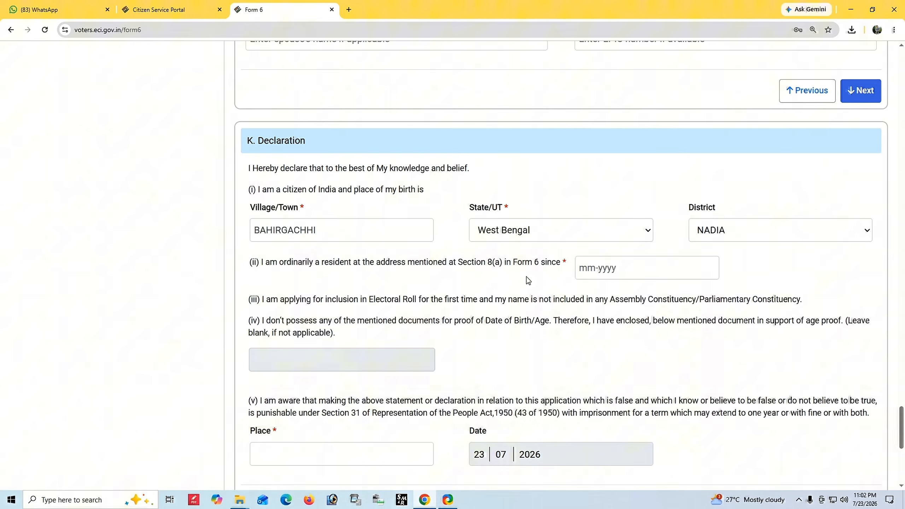
left_click(587, 268)
left_click(587, 296)
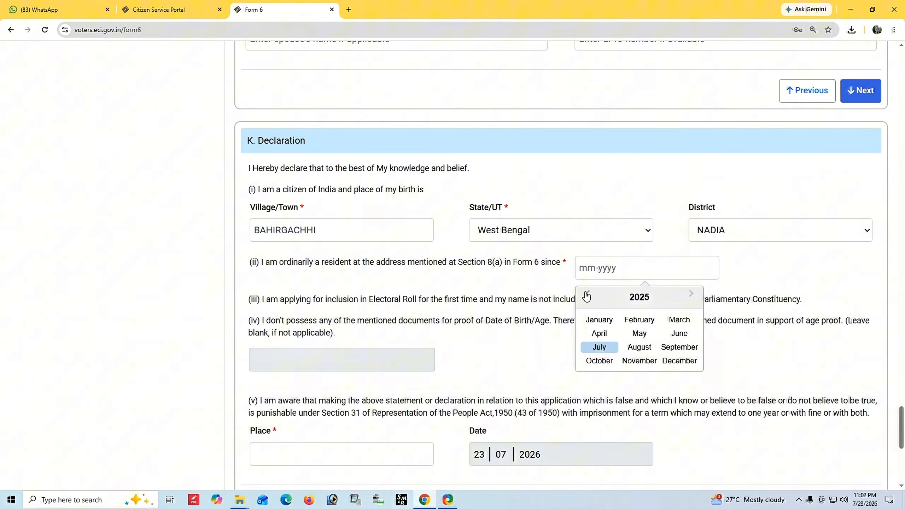
left_click(587, 296)
left_click(586, 296)
left_click(587, 296)
left_click(586, 296)
left_click(587, 296)
left_click(586, 296)
left_click(587, 297)
left_click(588, 297)
left_click(587, 297)
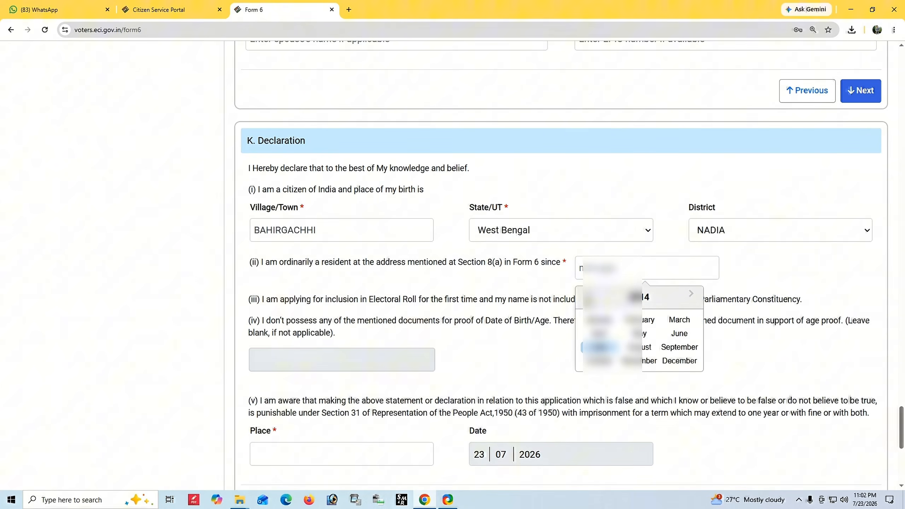
left_click(587, 296)
left_click(588, 297)
left_click(587, 297)
left_click(587, 296)
triple_click(588, 297)
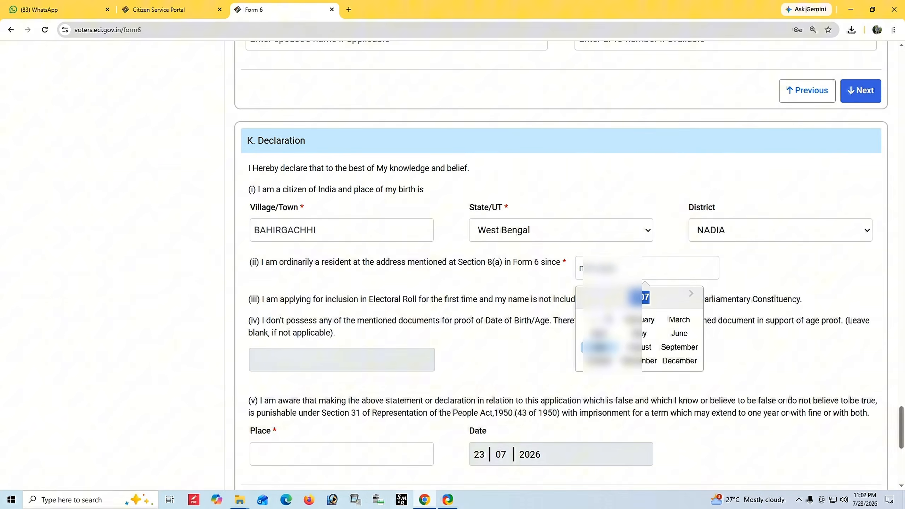
left_click(639, 331)
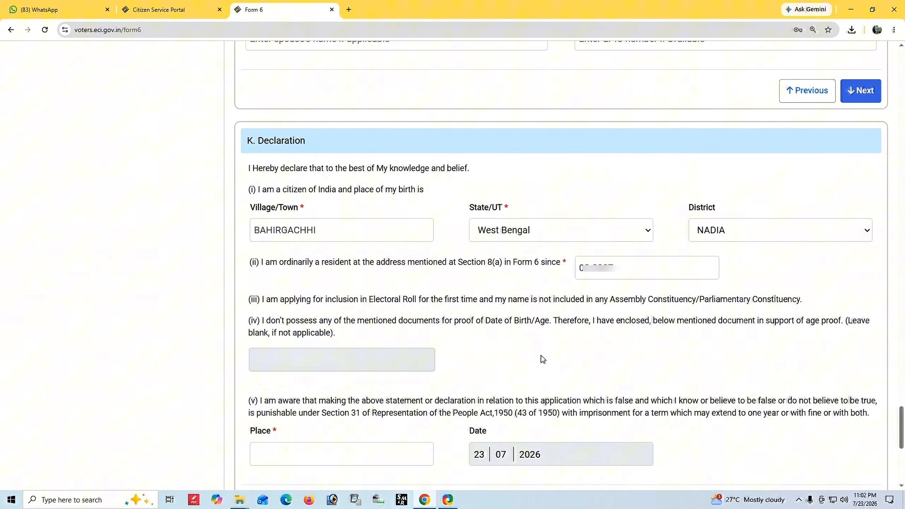
Enter the applicant's village as the place of the declaration and continue to the Captcha section
scroll(518, 298, "down", 5)
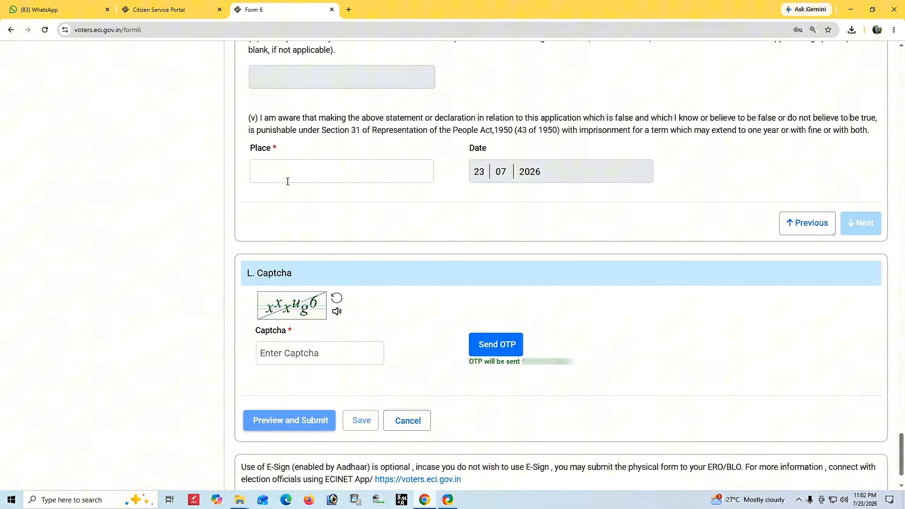
left_click(286, 167)
type("BAR")
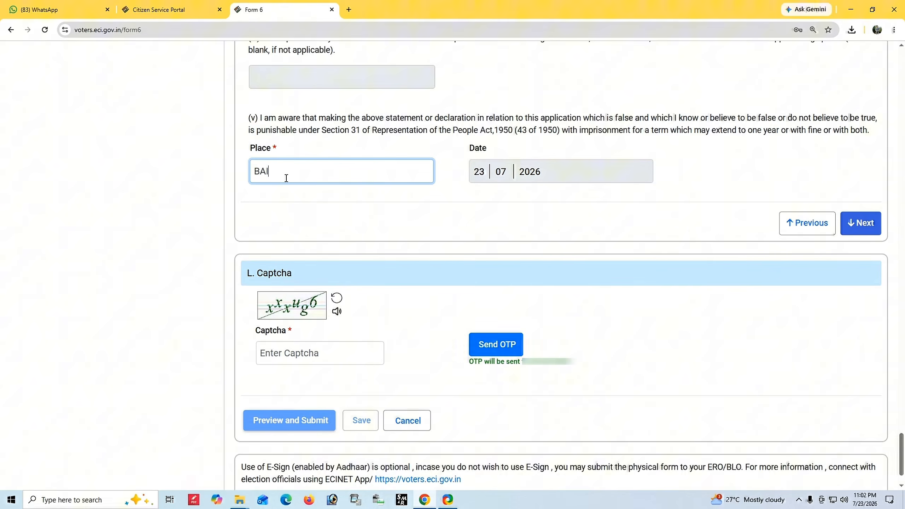
key("BackSpace")
type("HIRGACHHI")
left_click(863, 223)
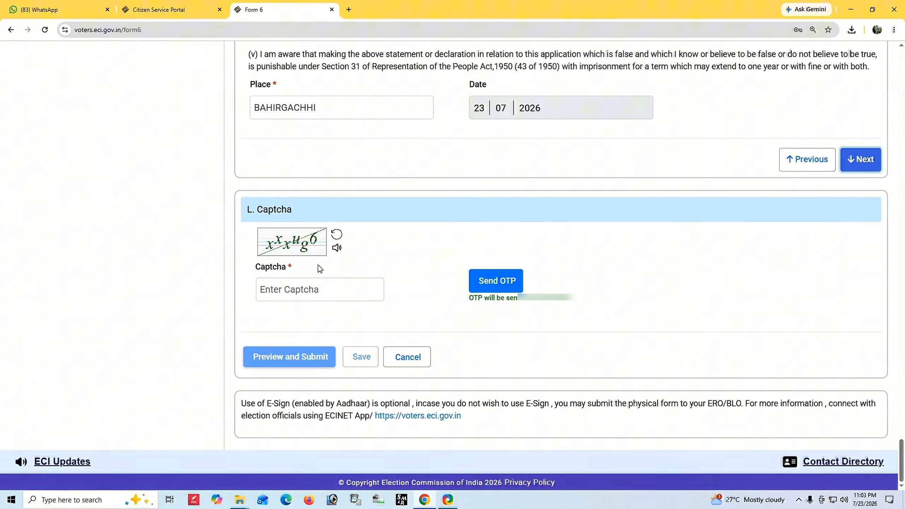
Refresh the captcha image, enter its code and request an OTP on the registered mobile number
left_click(337, 235)
left_click(302, 287)
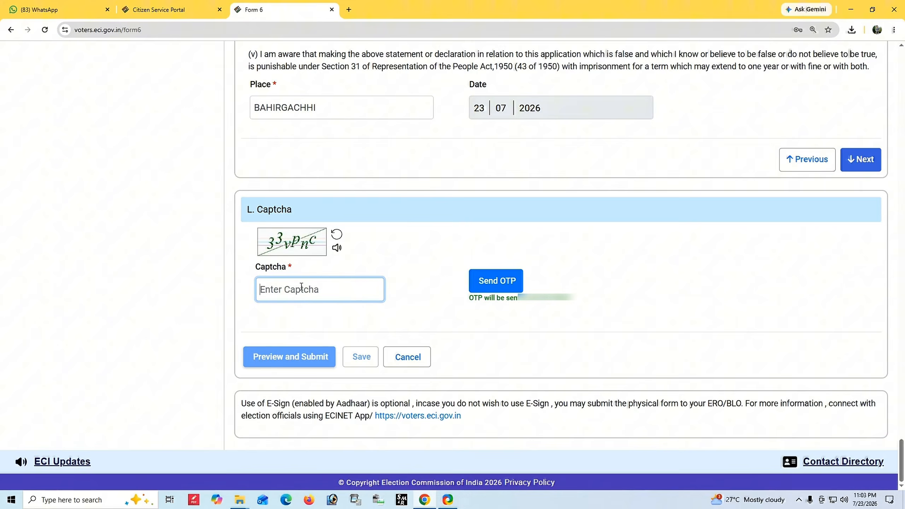
type("33vpnc")
left_click(538, 275)
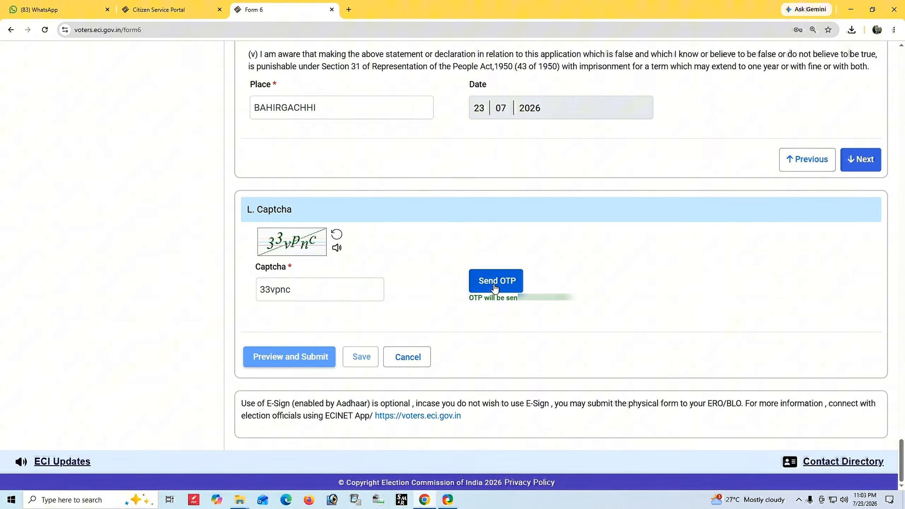
left_click_drag(571, 300, 529, 303)
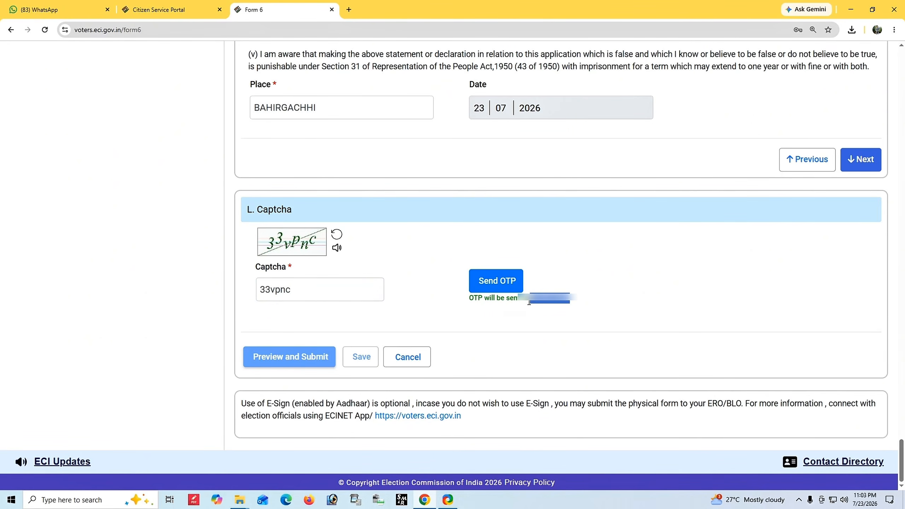
left_click(604, 280)
left_click(497, 280)
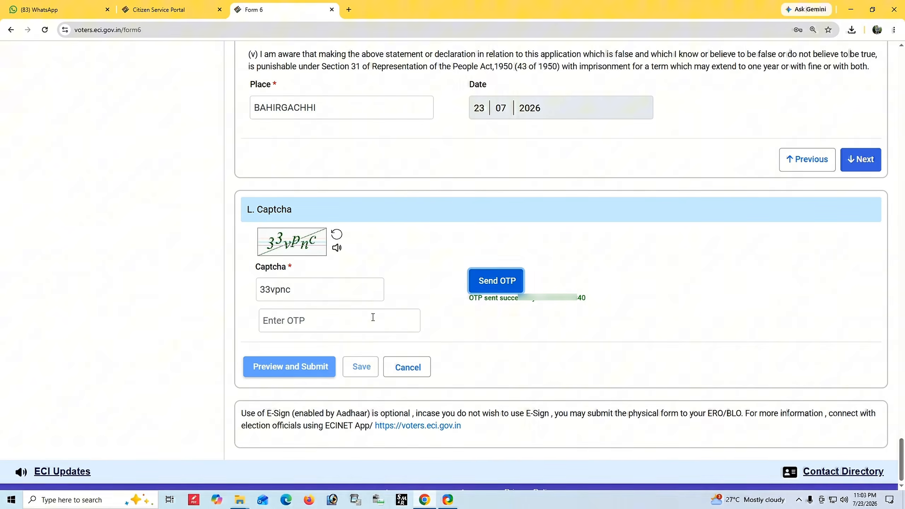
Enter the OTP received on the mobile number and open the preview of the completed form
left_click(297, 322)
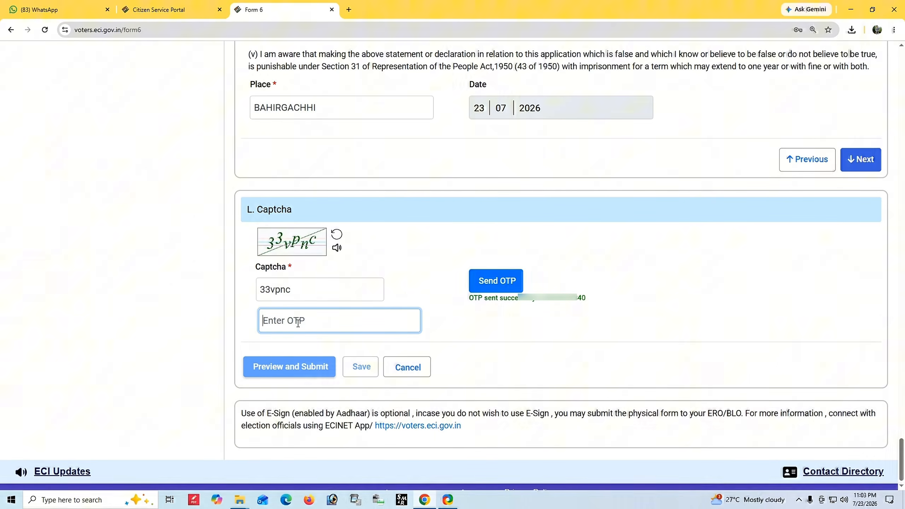
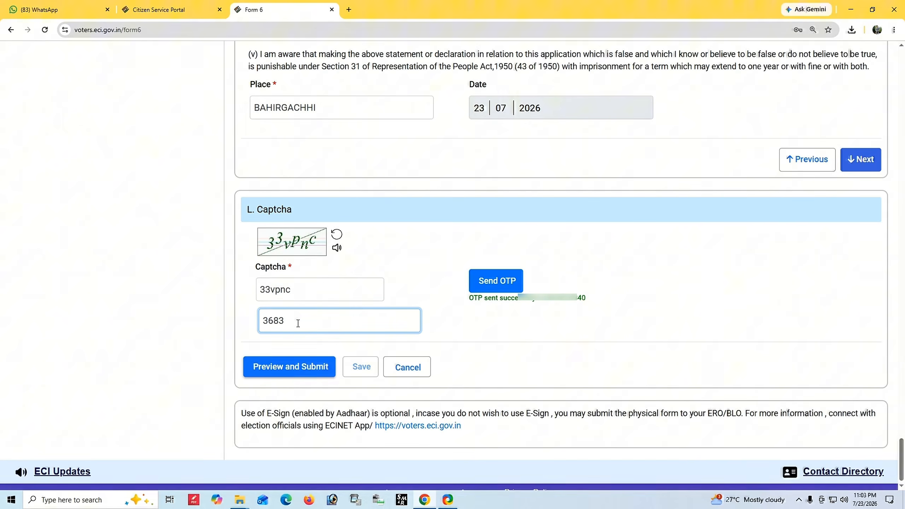
left_click(288, 367)
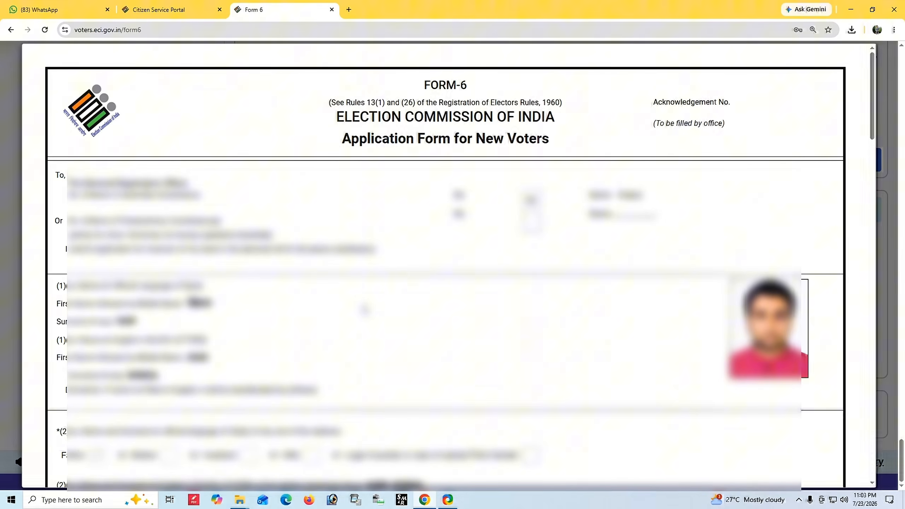
Review the Form 6 preview from the applicant's personal details through the address, declaration and parents' details to the end
scroll(365, 310, "down", 6)
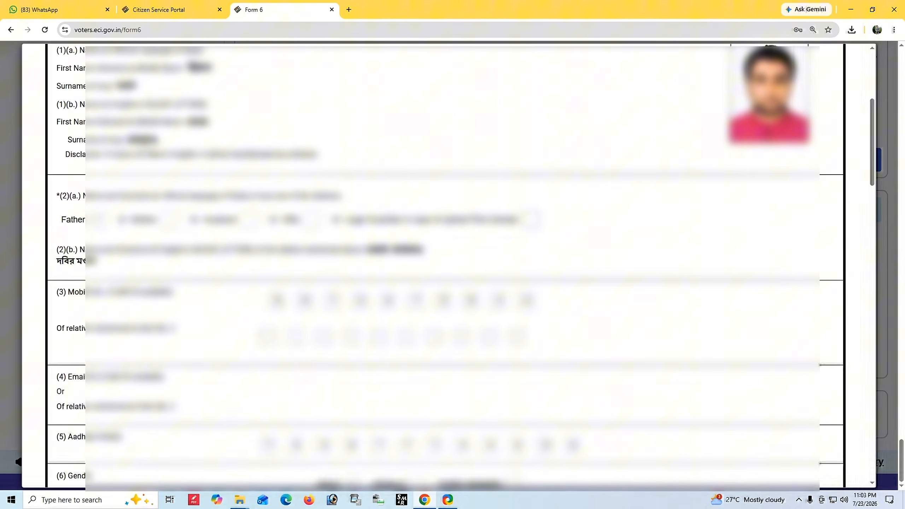
scroll(446, 267, "down", 6)
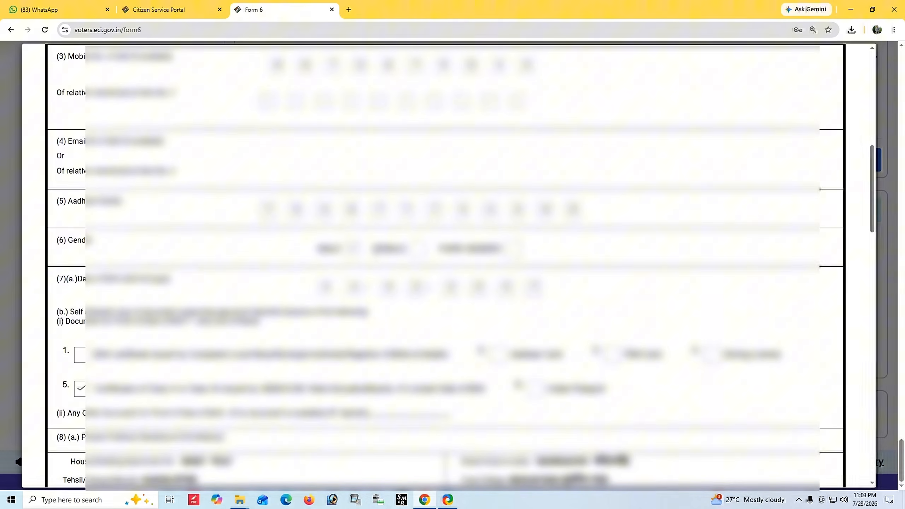
scroll(363, 274, "down", 6)
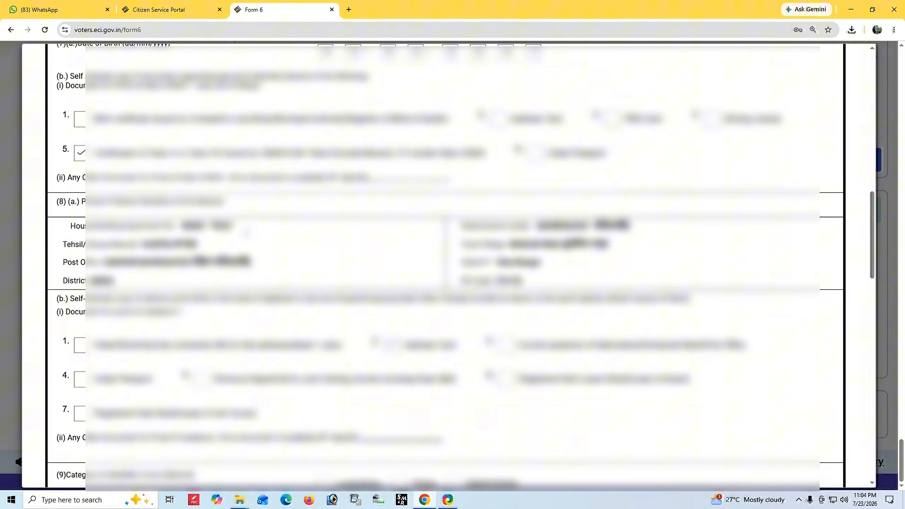
left_click_drag(183, 226, 550, 279)
scroll(550, 278, "down", 6)
scroll(445, 265, "down", 15)
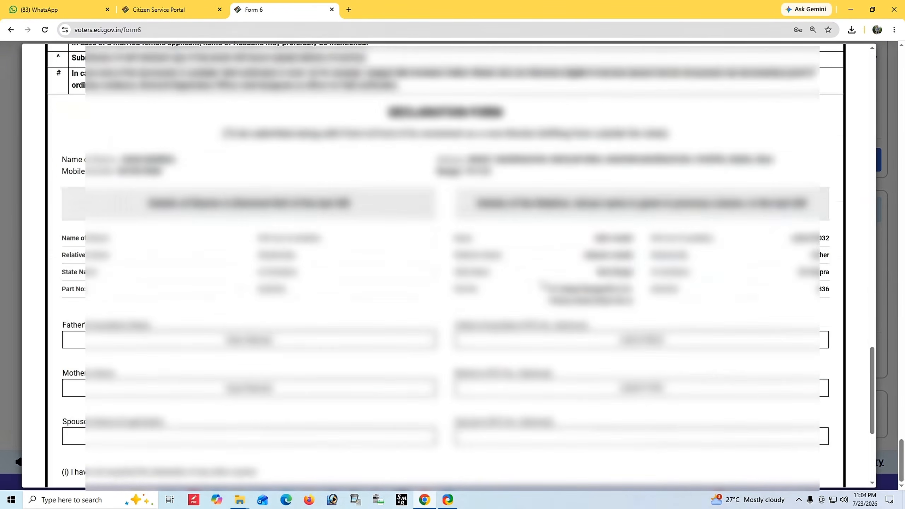
scroll(543, 284, "down", 2)
left_click_drag(104, 114, 691, 251)
scroll(654, 261, "down", 1)
scroll(655, 255, "down", 4)
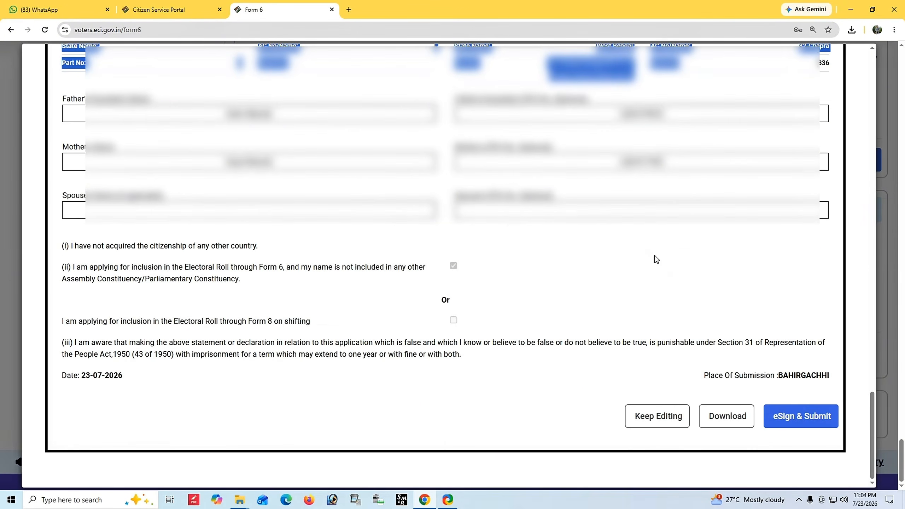
left_click(631, 265)
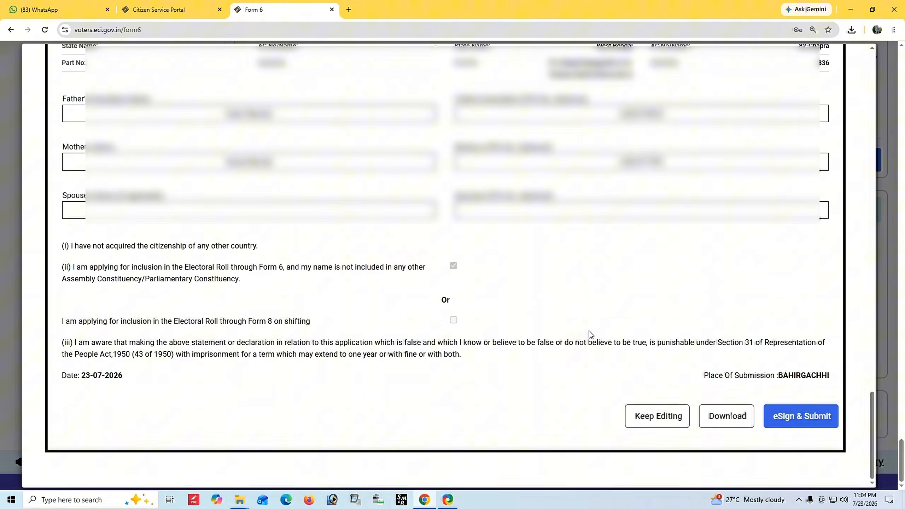
Confirm submitting the form with eSign, enter the applicant's Aadhaar number and request an Aadhaar OTP
left_click(794, 420)
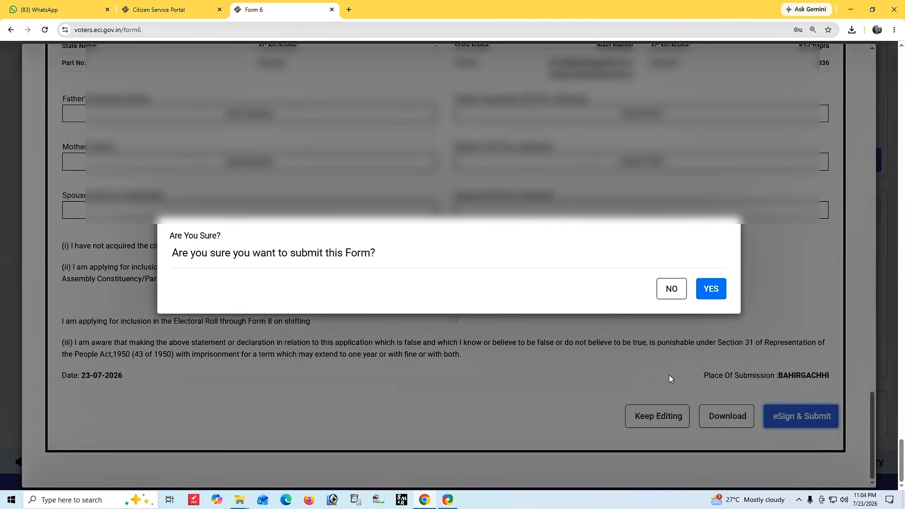
left_click(707, 284)
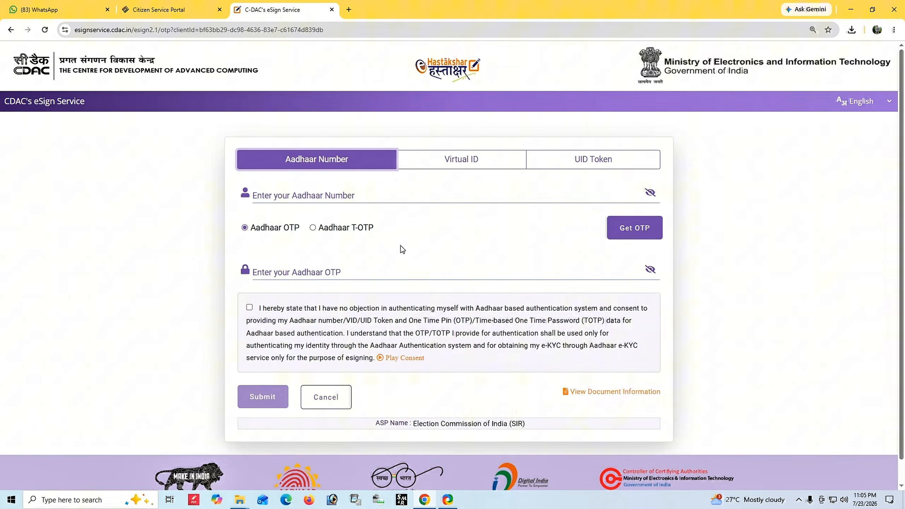
left_click(338, 202)
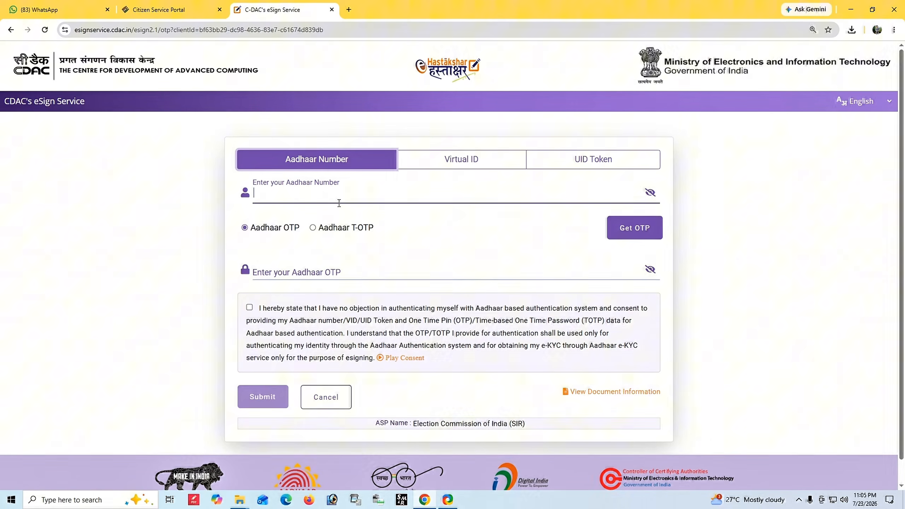
type("••••••••••••")
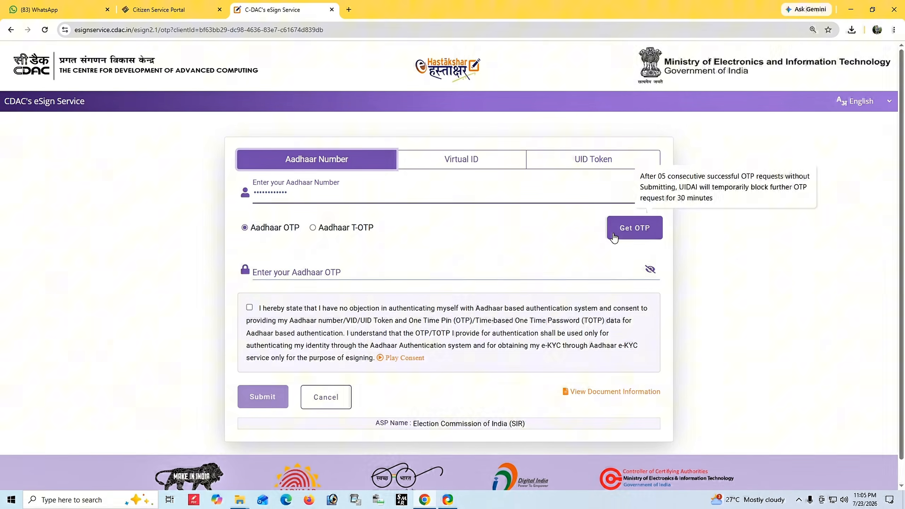
left_click(627, 228)
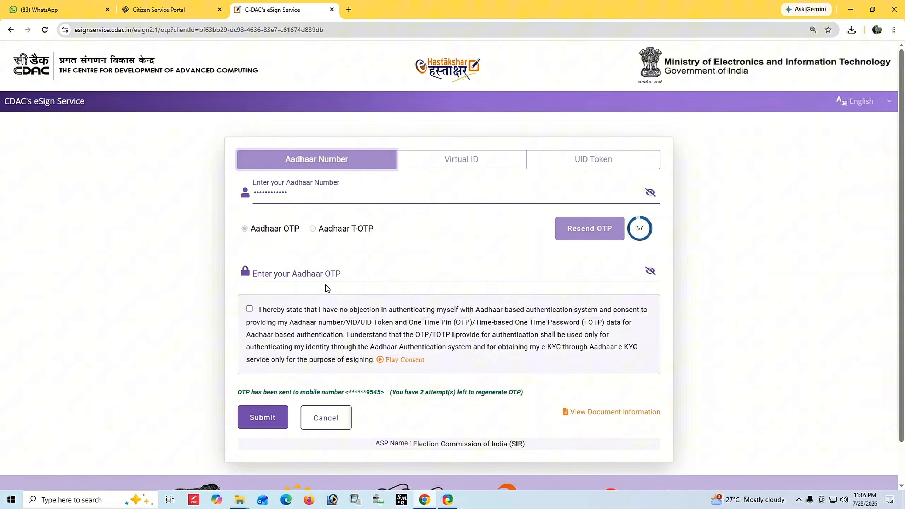
Enter the Aadhaar OTP, give consent to Aadhaar authentication and submit the eSign request
left_click(342, 273)
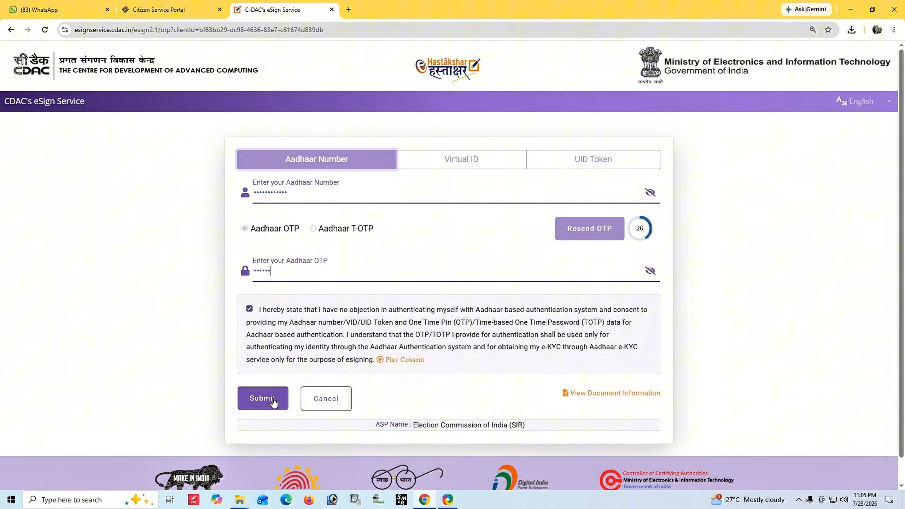
left_click(261, 399)
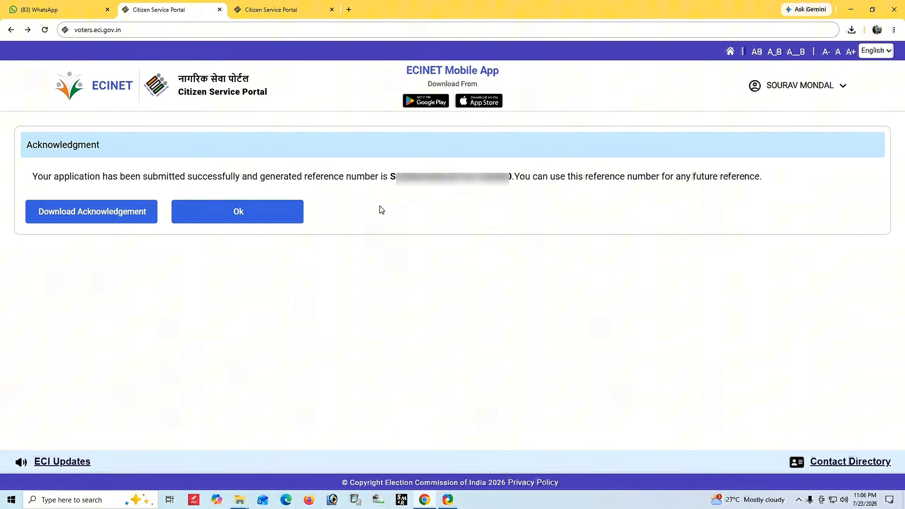
Check the application's reference number and download the acknowledgement
left_click_drag(391, 177, 512, 177)
left_click(490, 210)
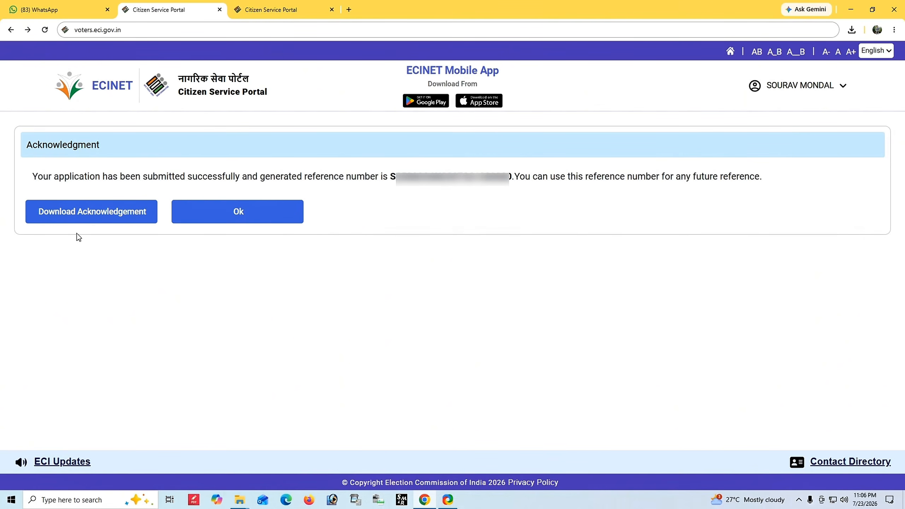
left_click(83, 214)
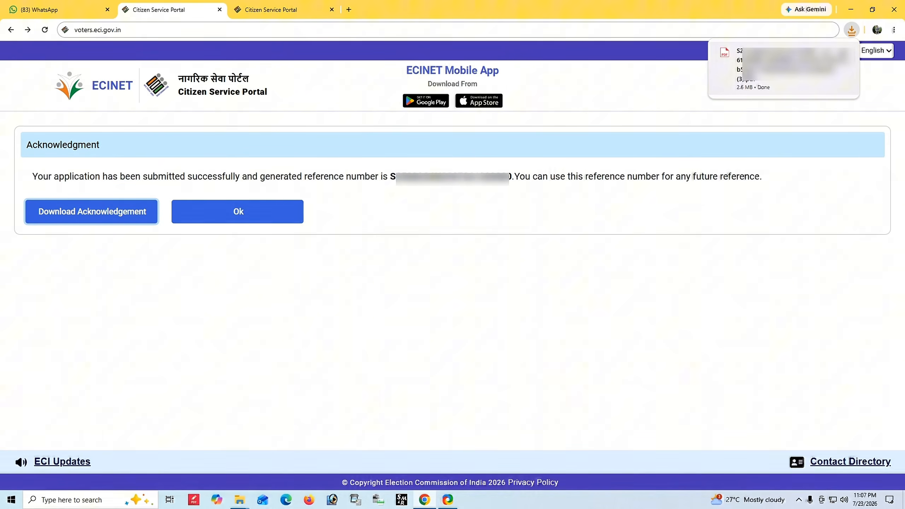
Copy the application's reference number from the acknowledgement and open the portal's application status tracking service
left_click(541, 241)
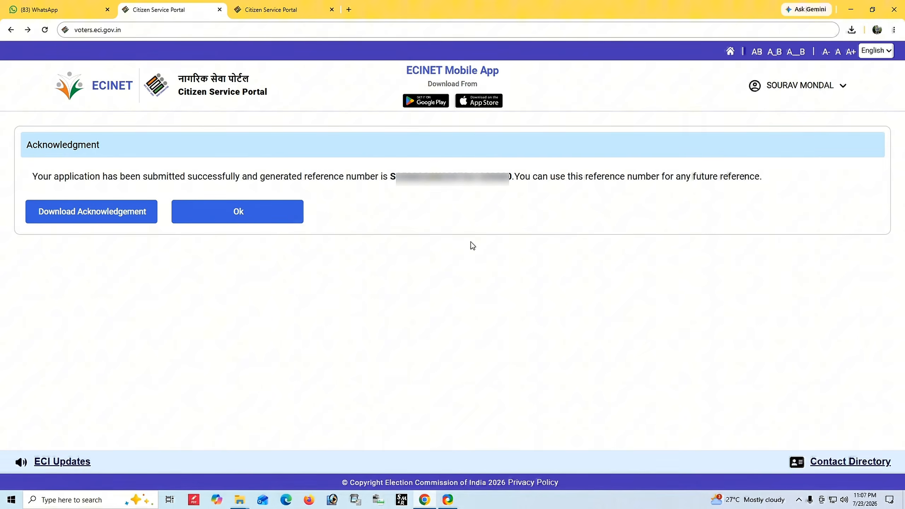
left_click_drag(390, 181, 511, 183)
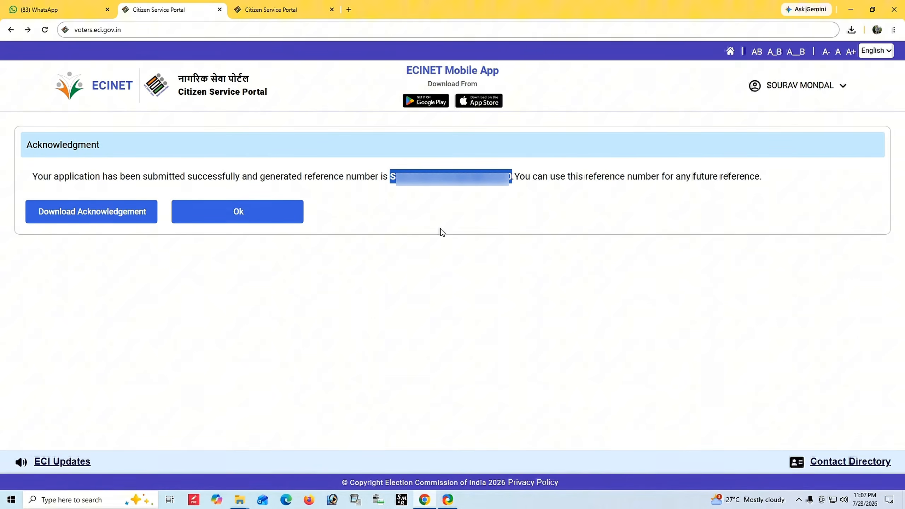
left_click(100, 87)
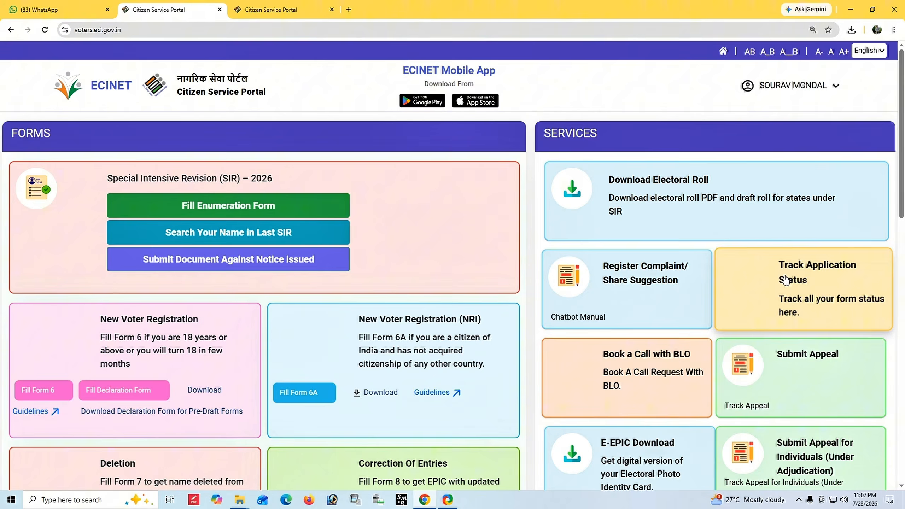
left_click(788, 283)
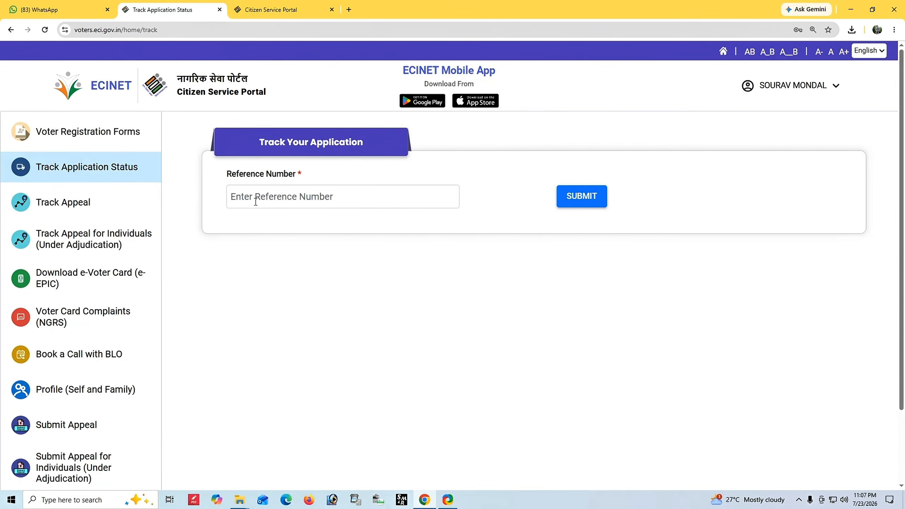
Paste the copied application reference number into the application tracking form
left_click(255, 201)
key("ctrl+v")
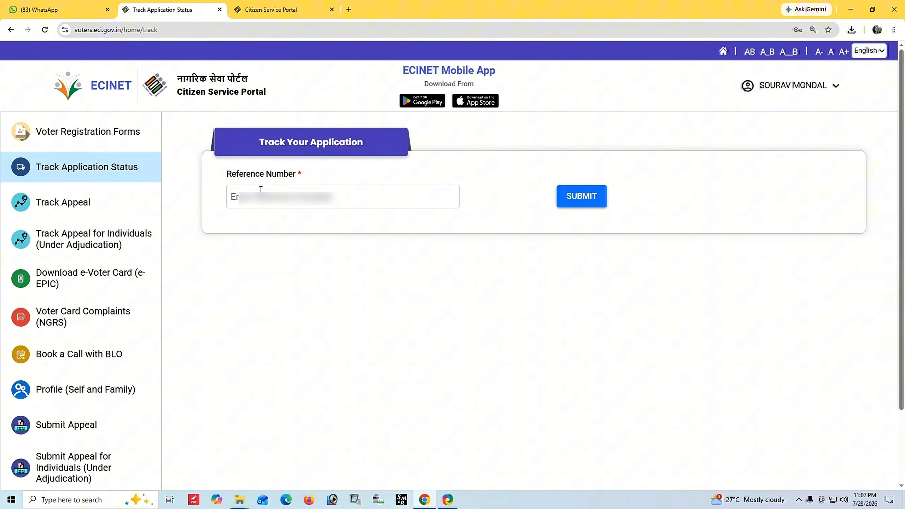
left_click(285, 197)
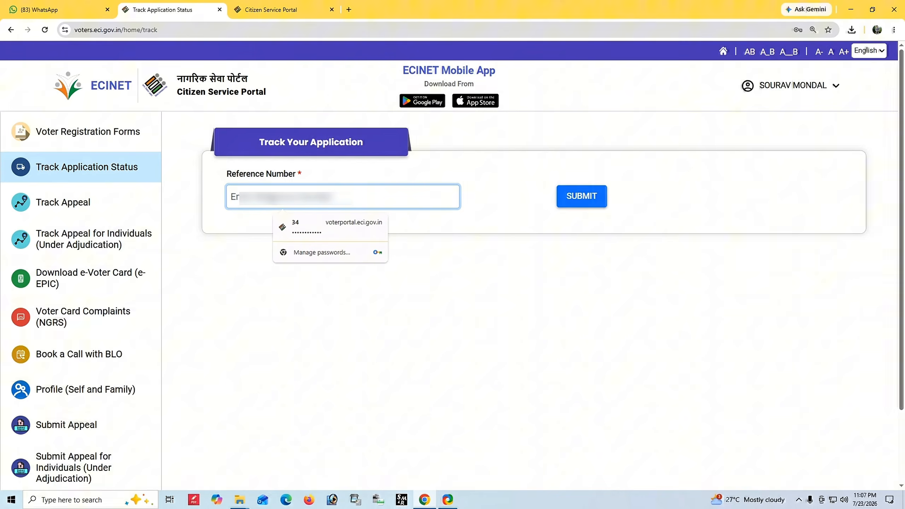
key("ctrl+v")
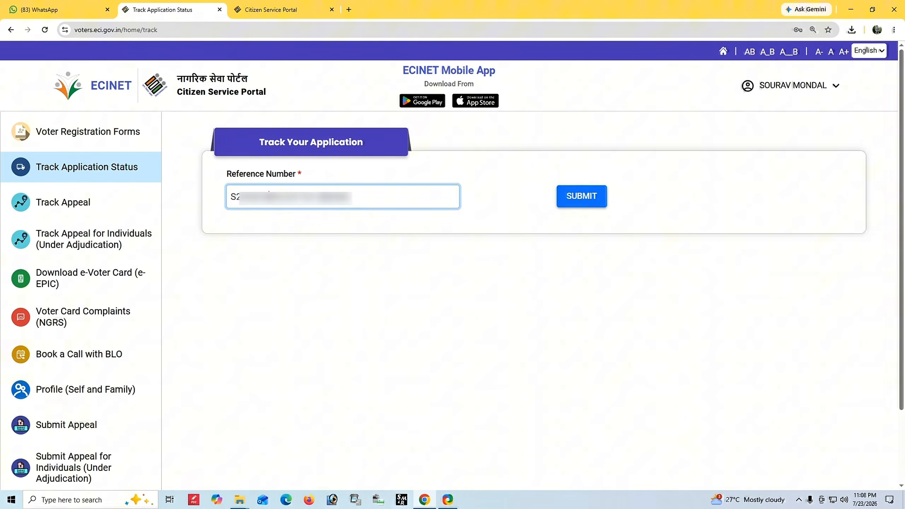
left_click(296, 218)
left_click(267, 195)
left_click(273, 214)
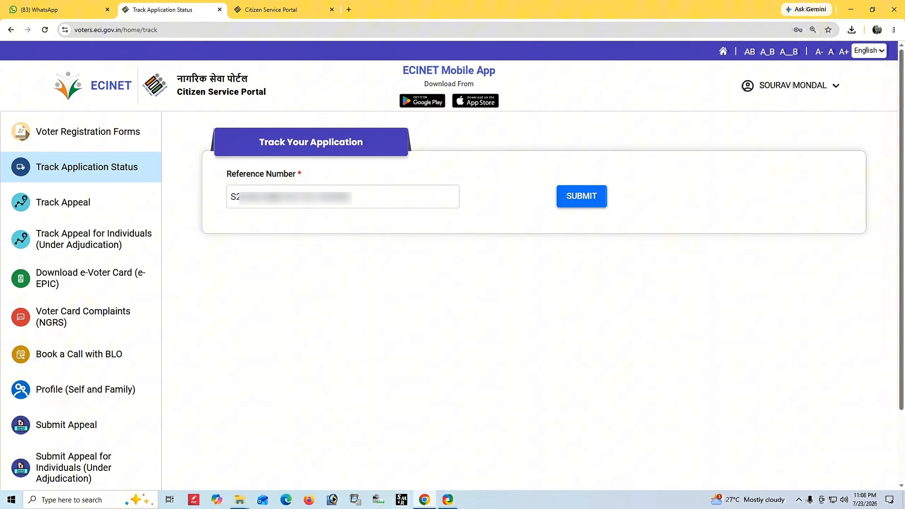
left_click(268, 194)
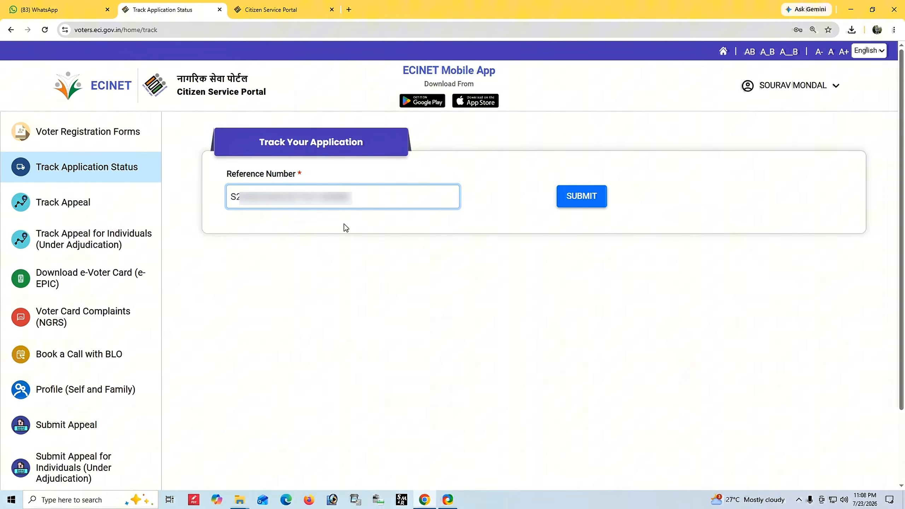
Look up the application and expand its status details to check the submission stage and date
left_click(572, 201)
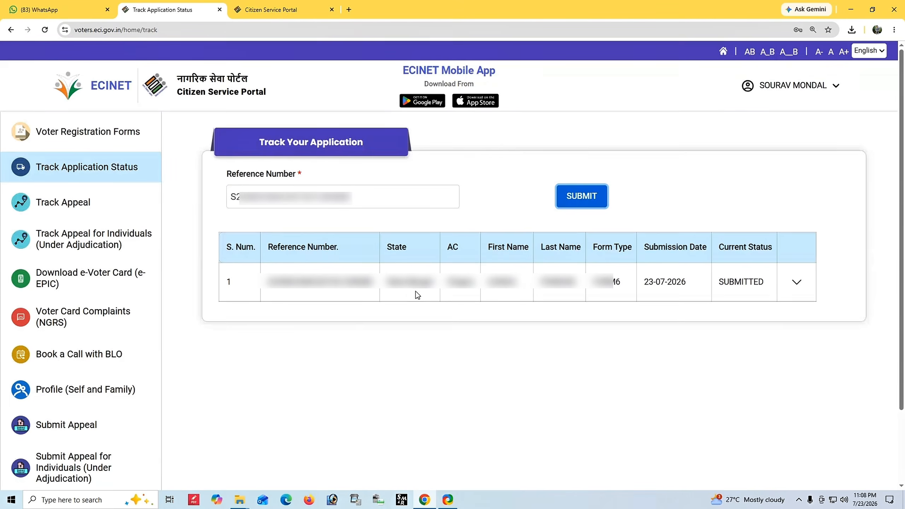
left_click(797, 282)
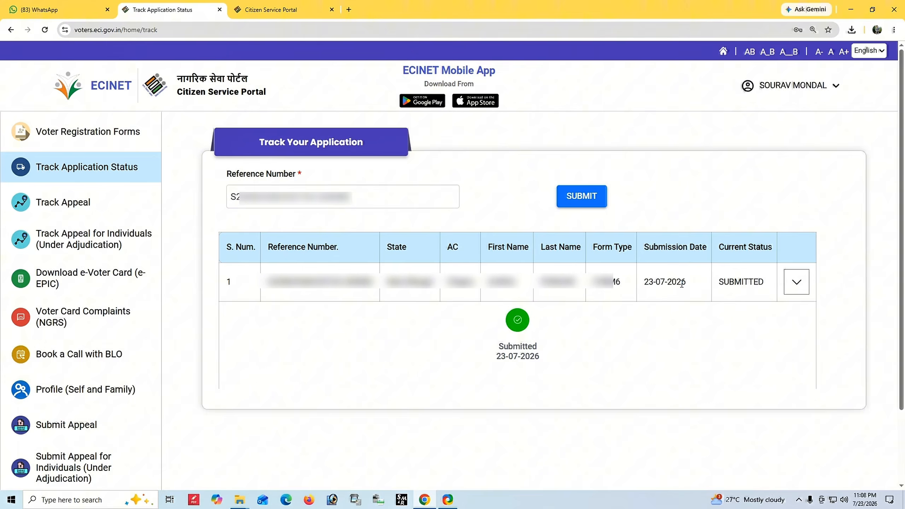
left_click_drag(496, 357, 544, 357)
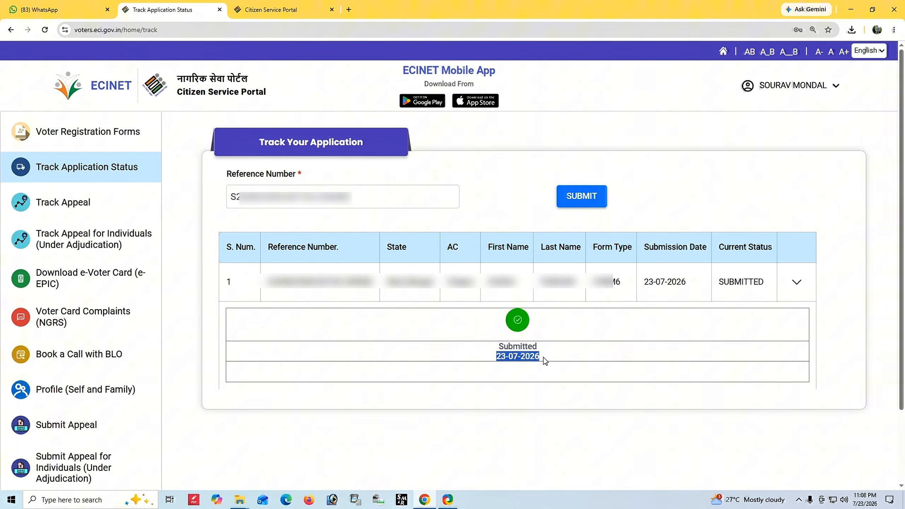
left_click(627, 350)
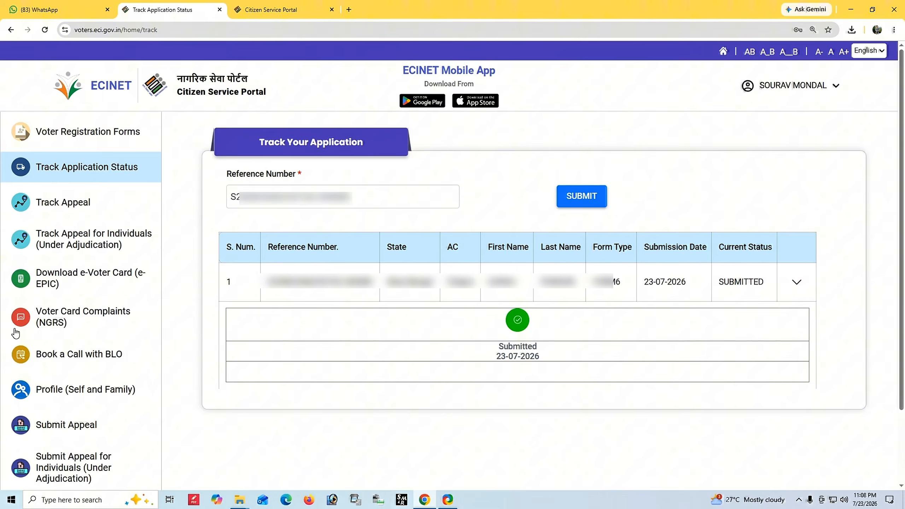
Open the e-Voter Card (e-EPIC) download form and select West Bengal as the state for an EPIC number search
left_click(68, 285)
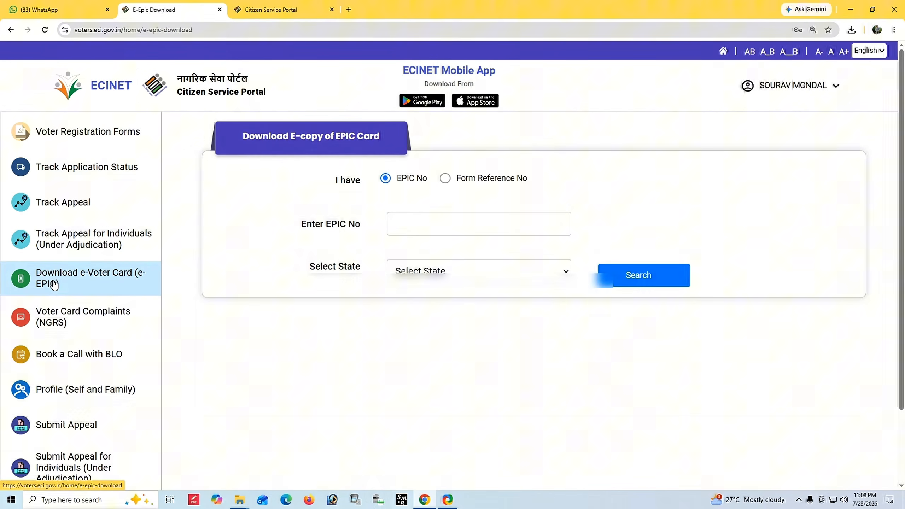
left_click(412, 223)
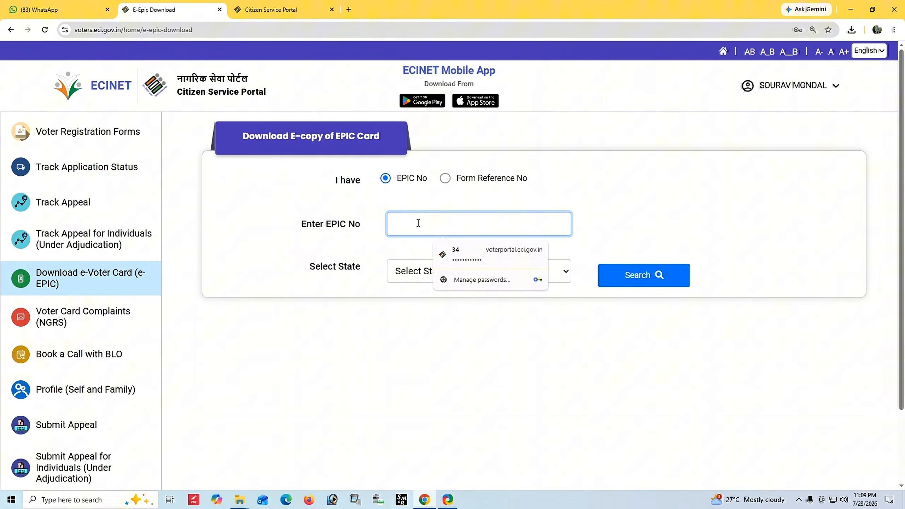
left_click(405, 281)
scroll(415, 249, "down", 8)
scroll(414, 244, "up", 4)
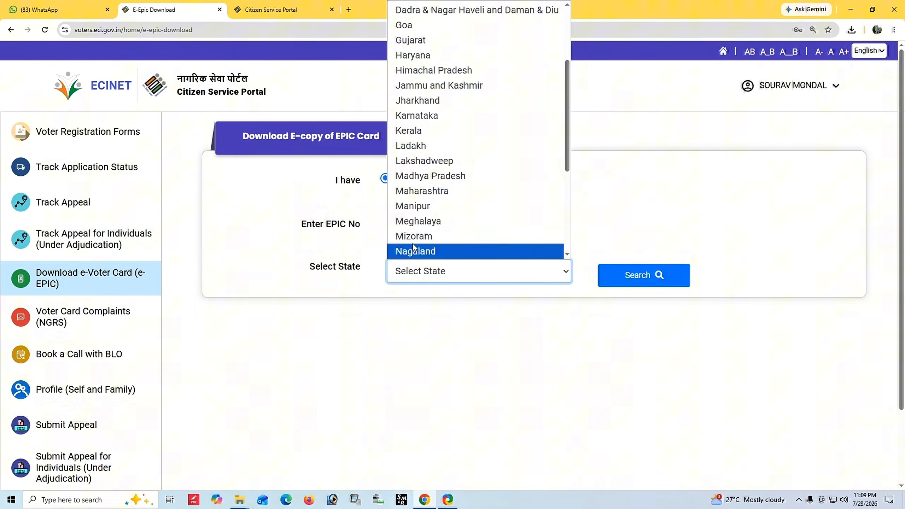
scroll(412, 248, "down", 4)
left_click(412, 252)
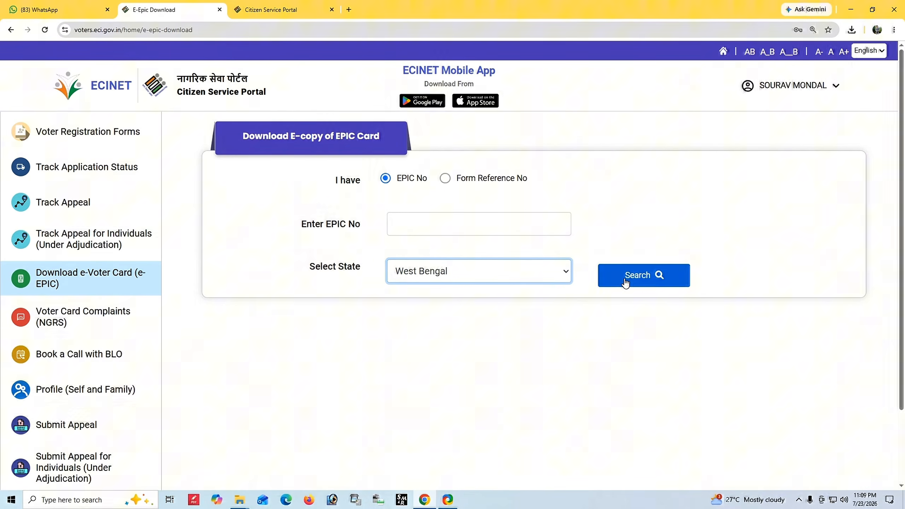